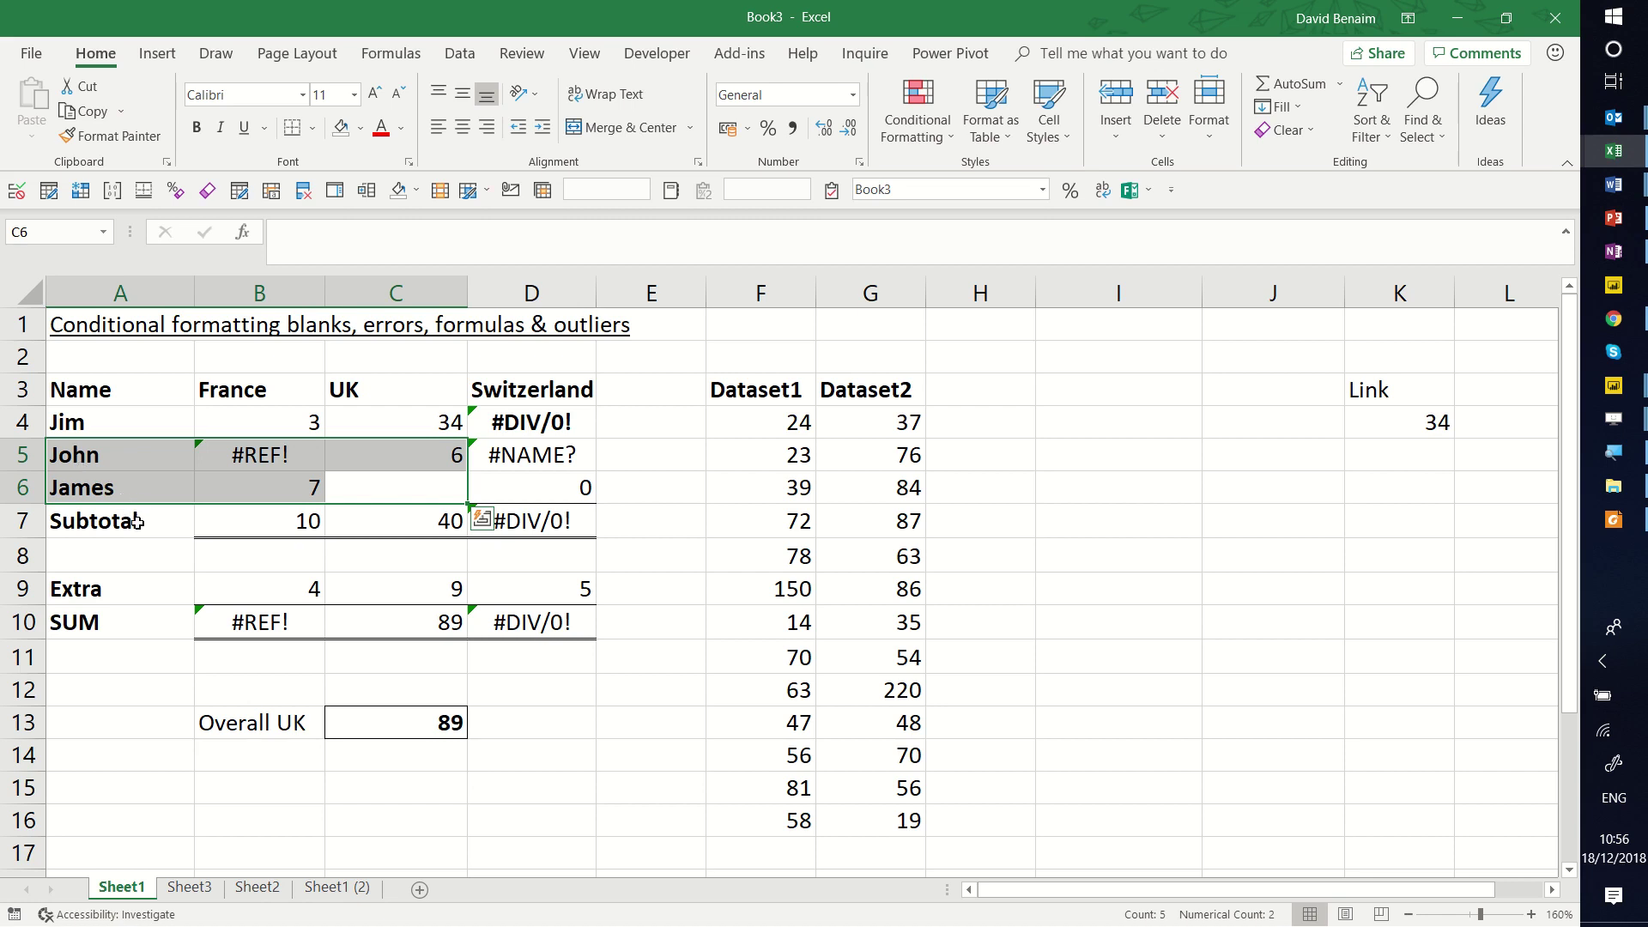
- Select the Name to Switzerland table, A3:D7
left_click(137, 522)
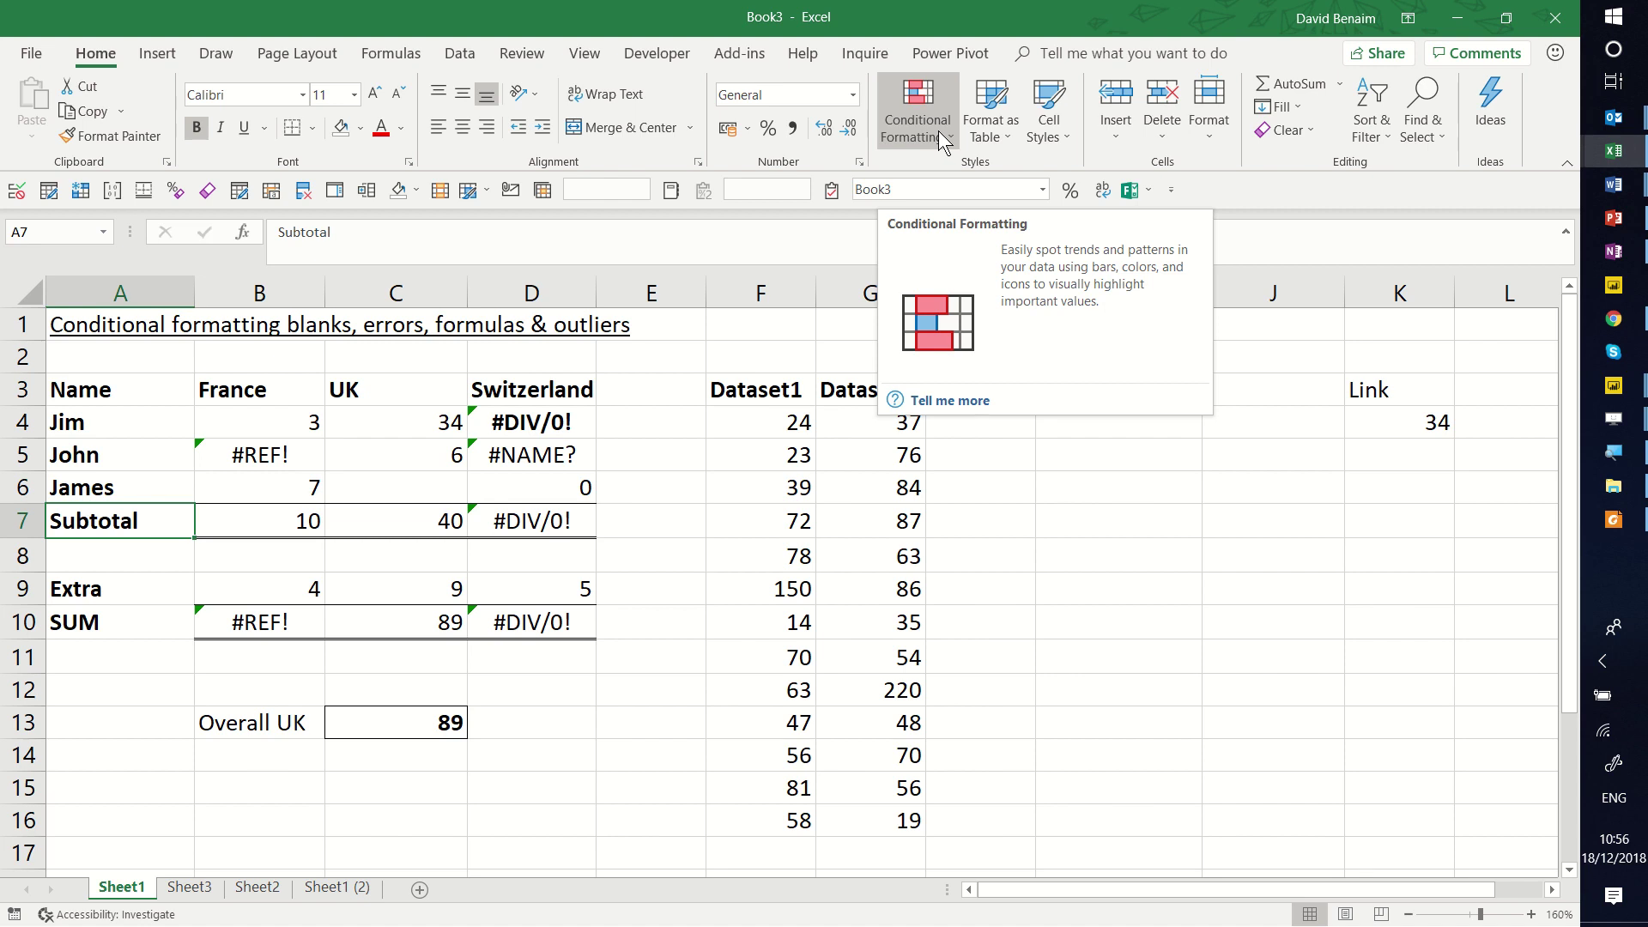
left_click(663, 377)
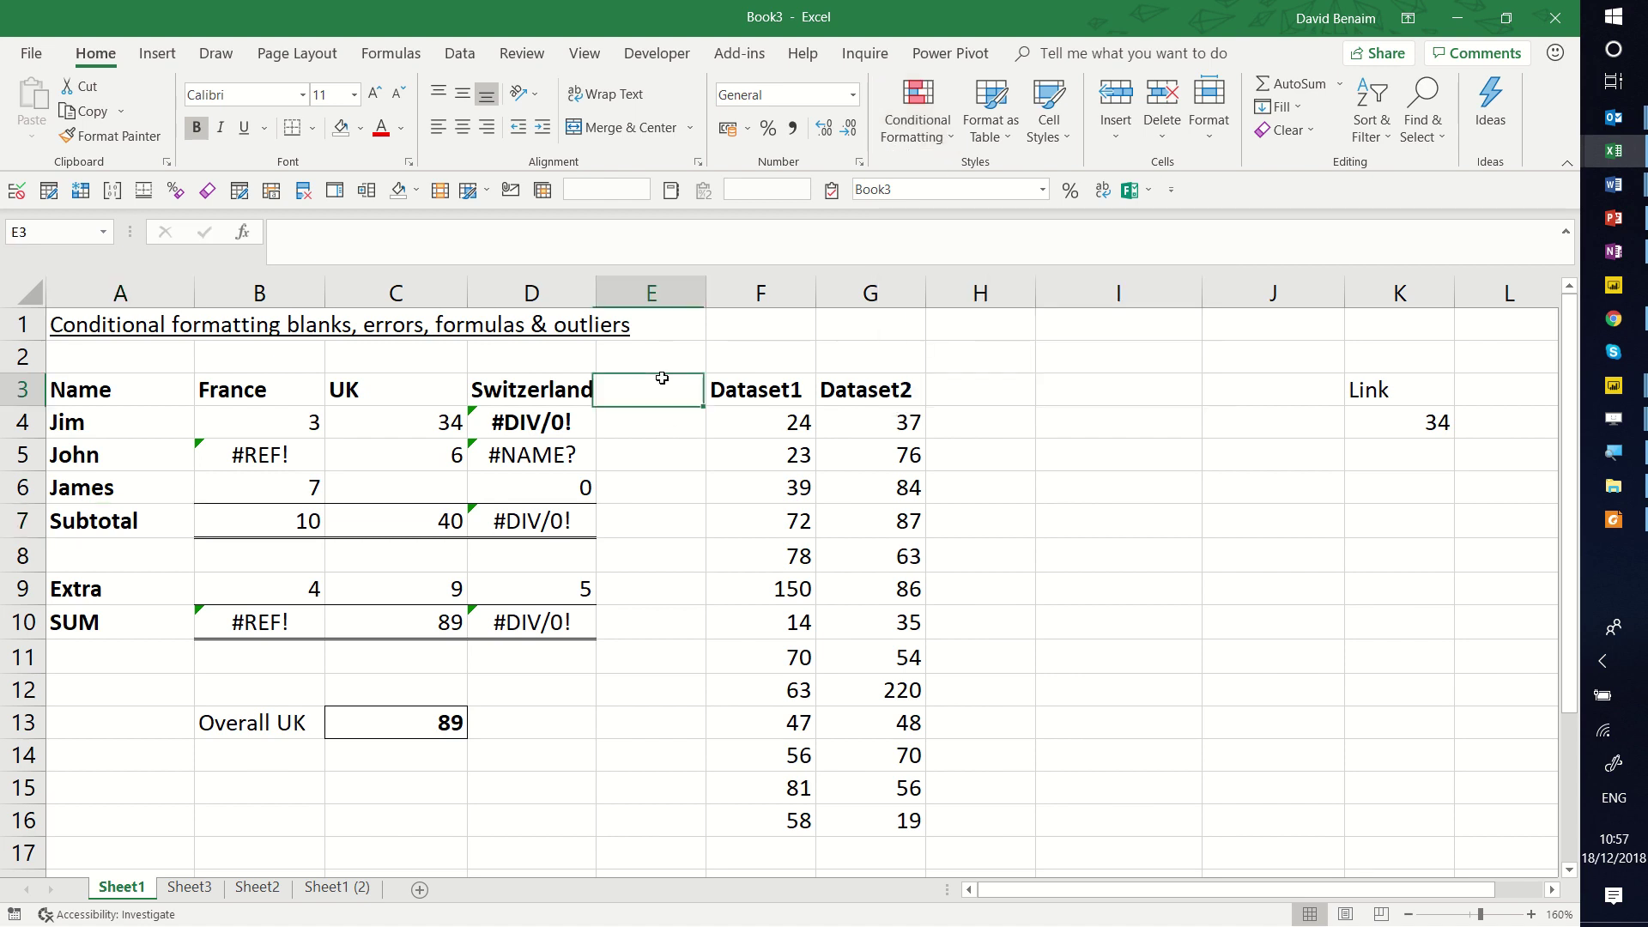
left_click(113, 389)
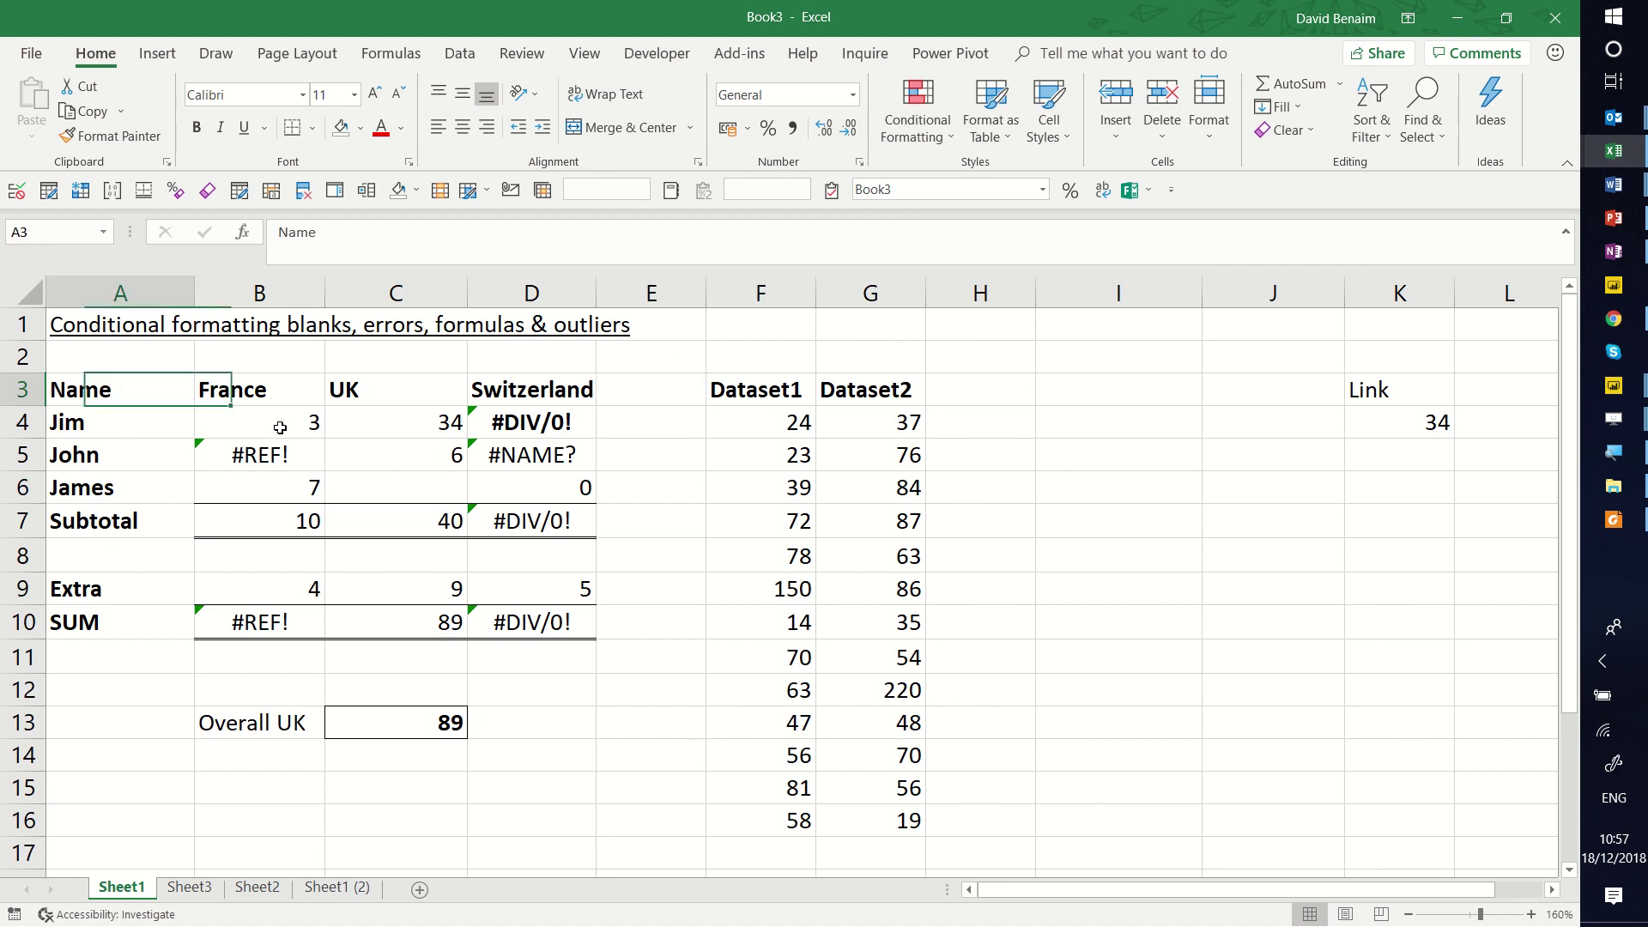
left_click_drag(280, 427, 562, 525)
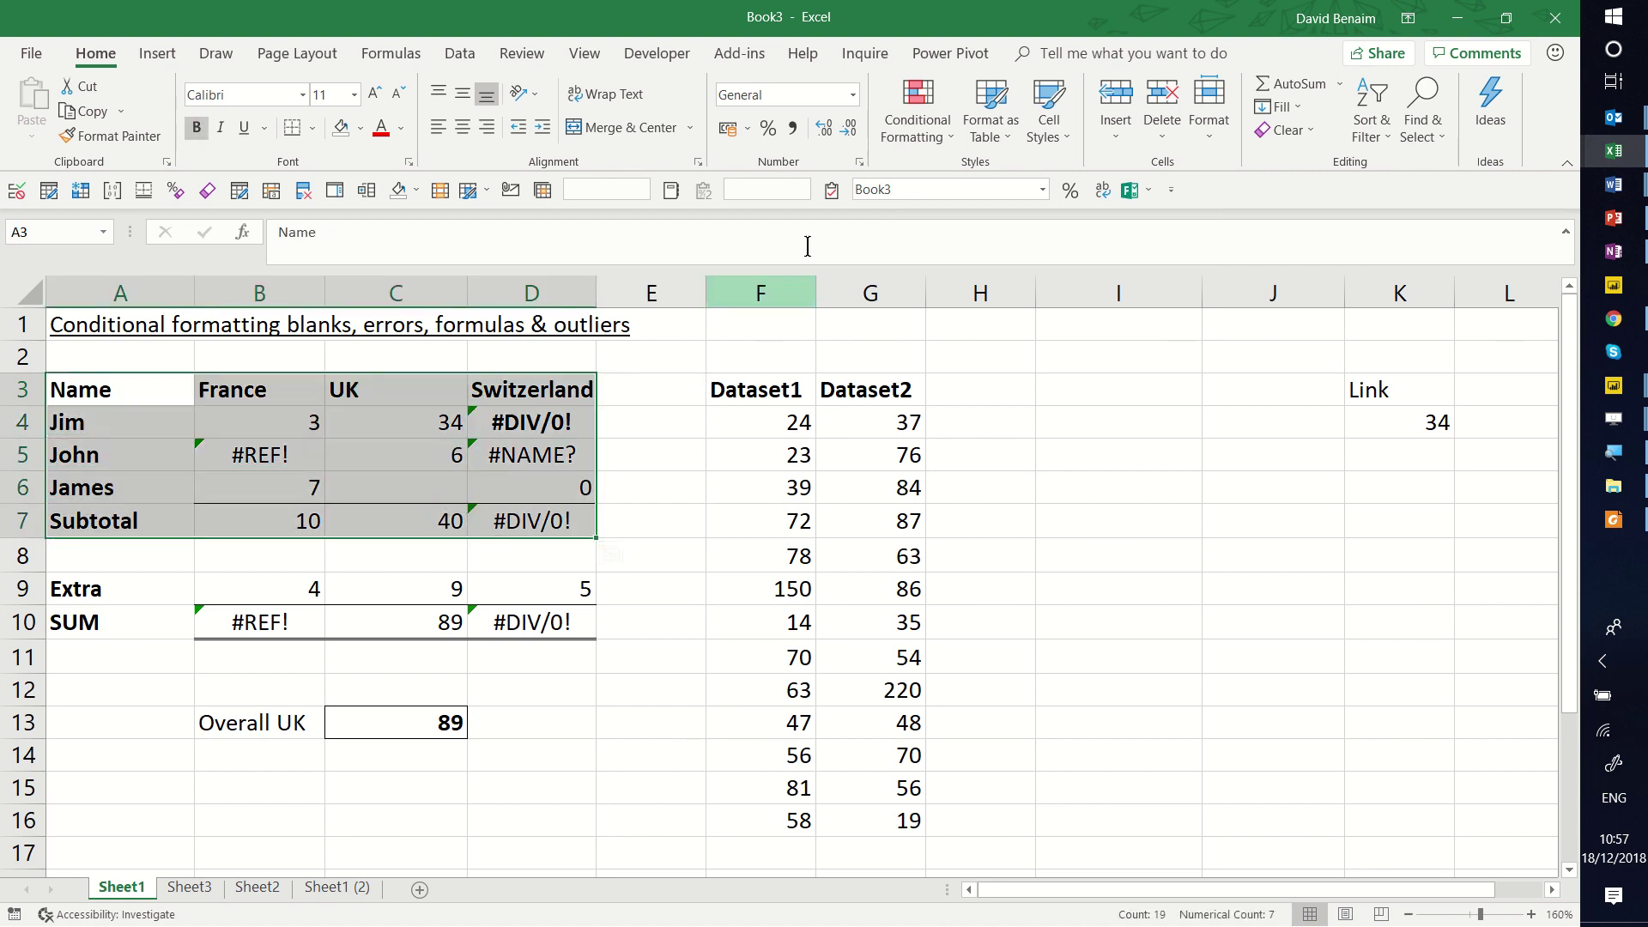
- Add a new rule giving Blanks cells a light gold fill
left_click(907, 126)
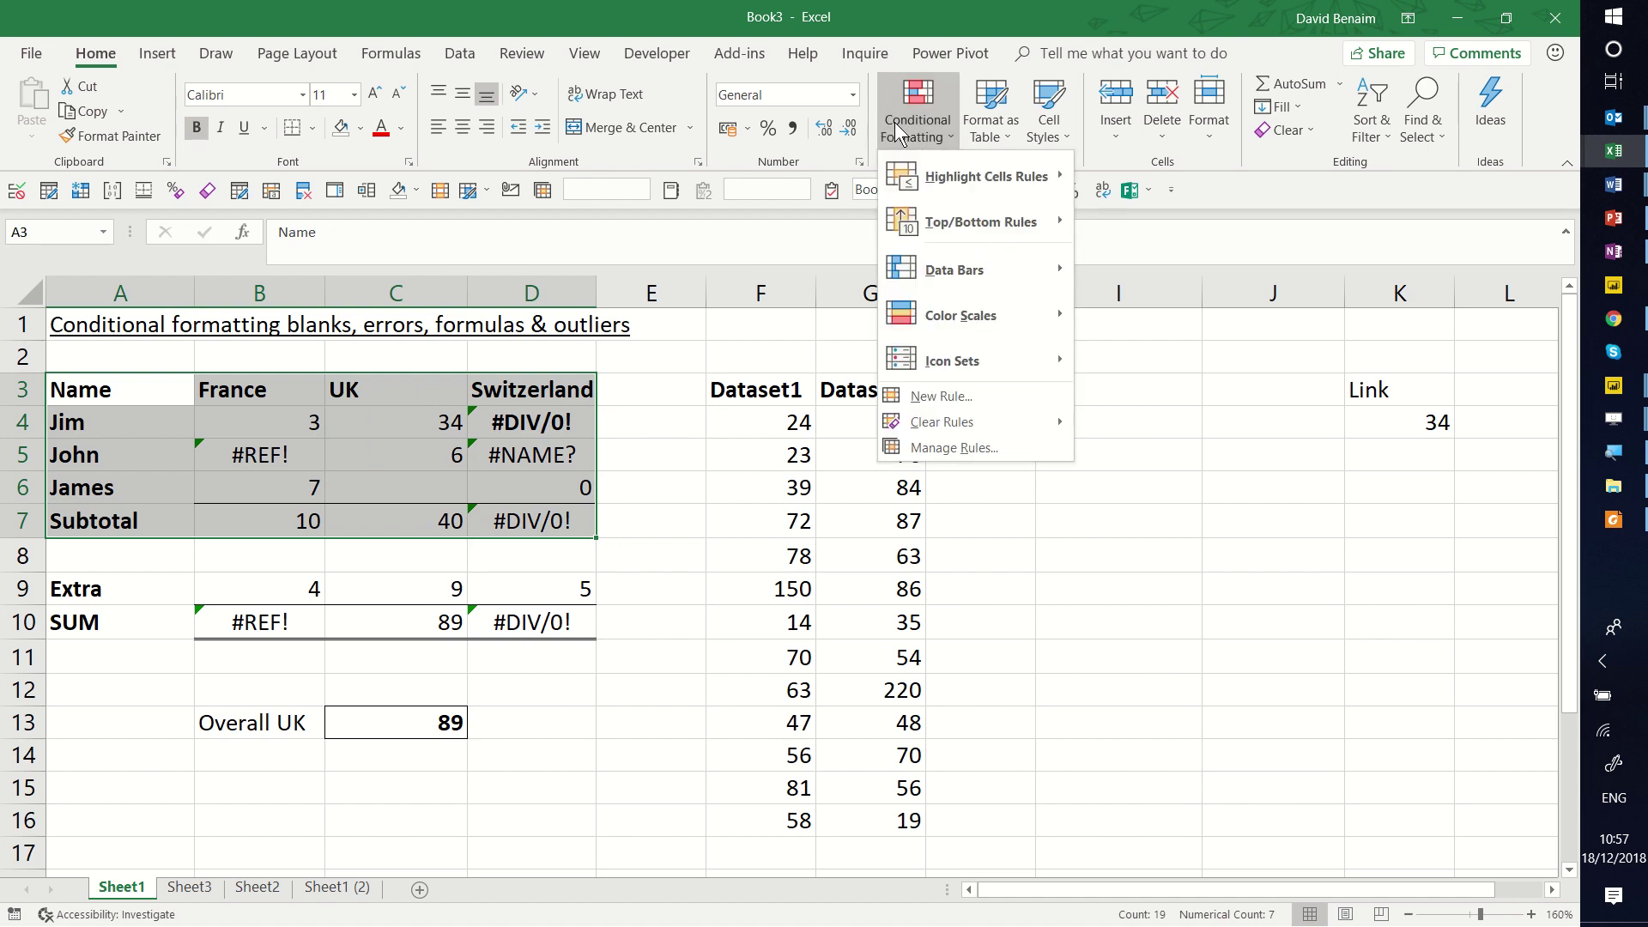
left_click(931, 396)
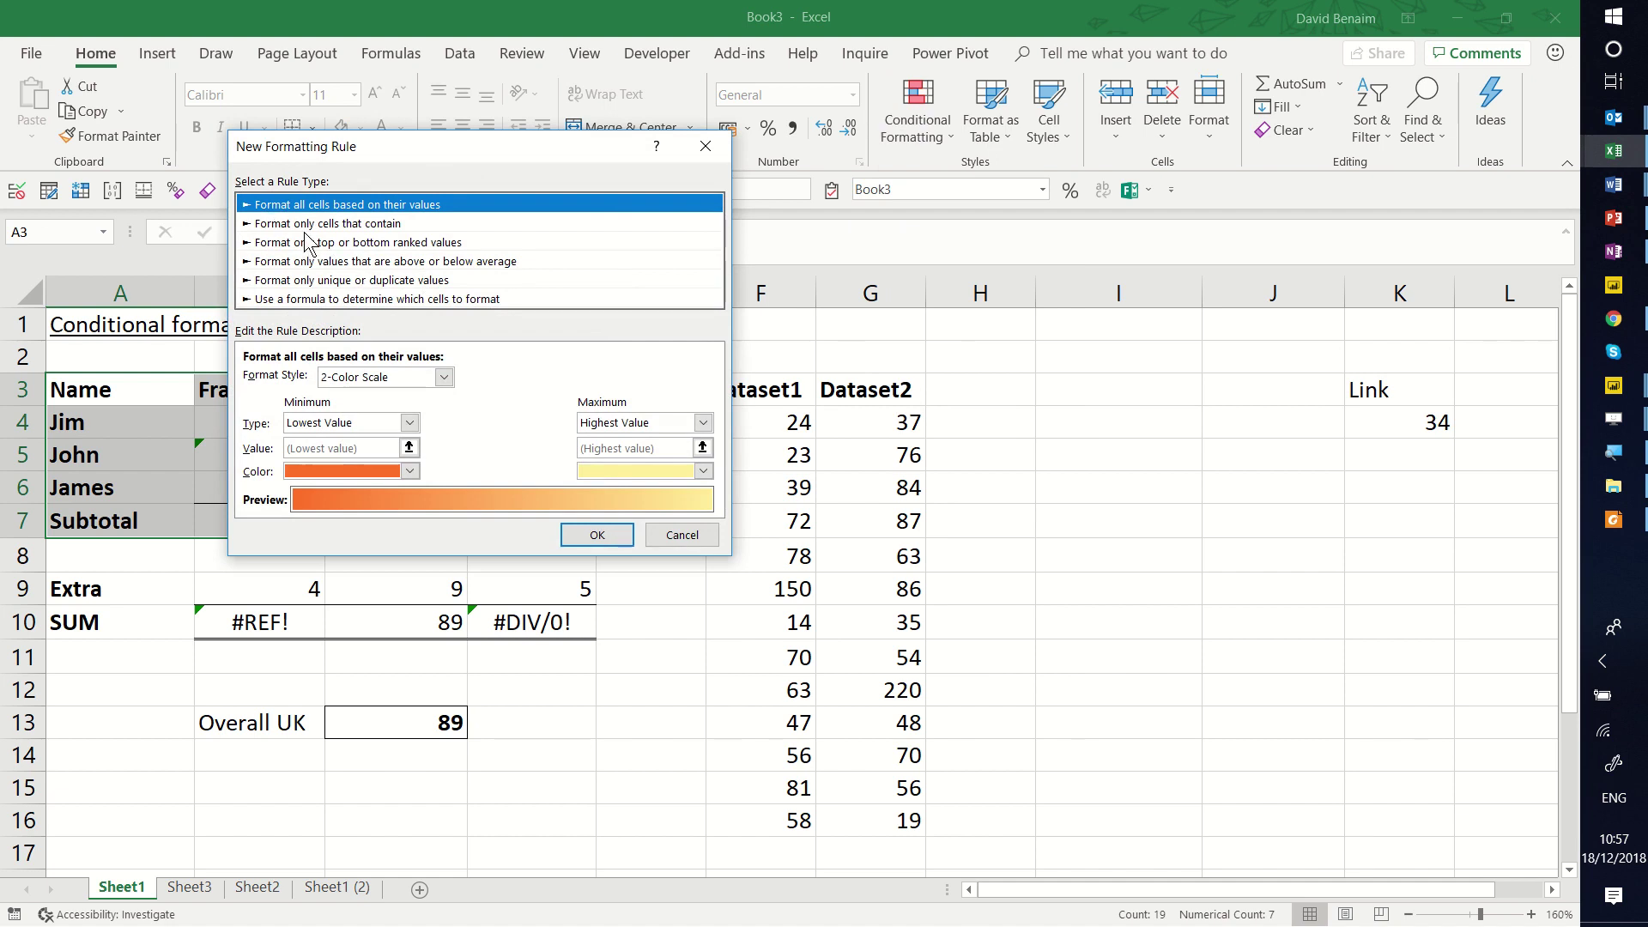
left_click(360, 225)
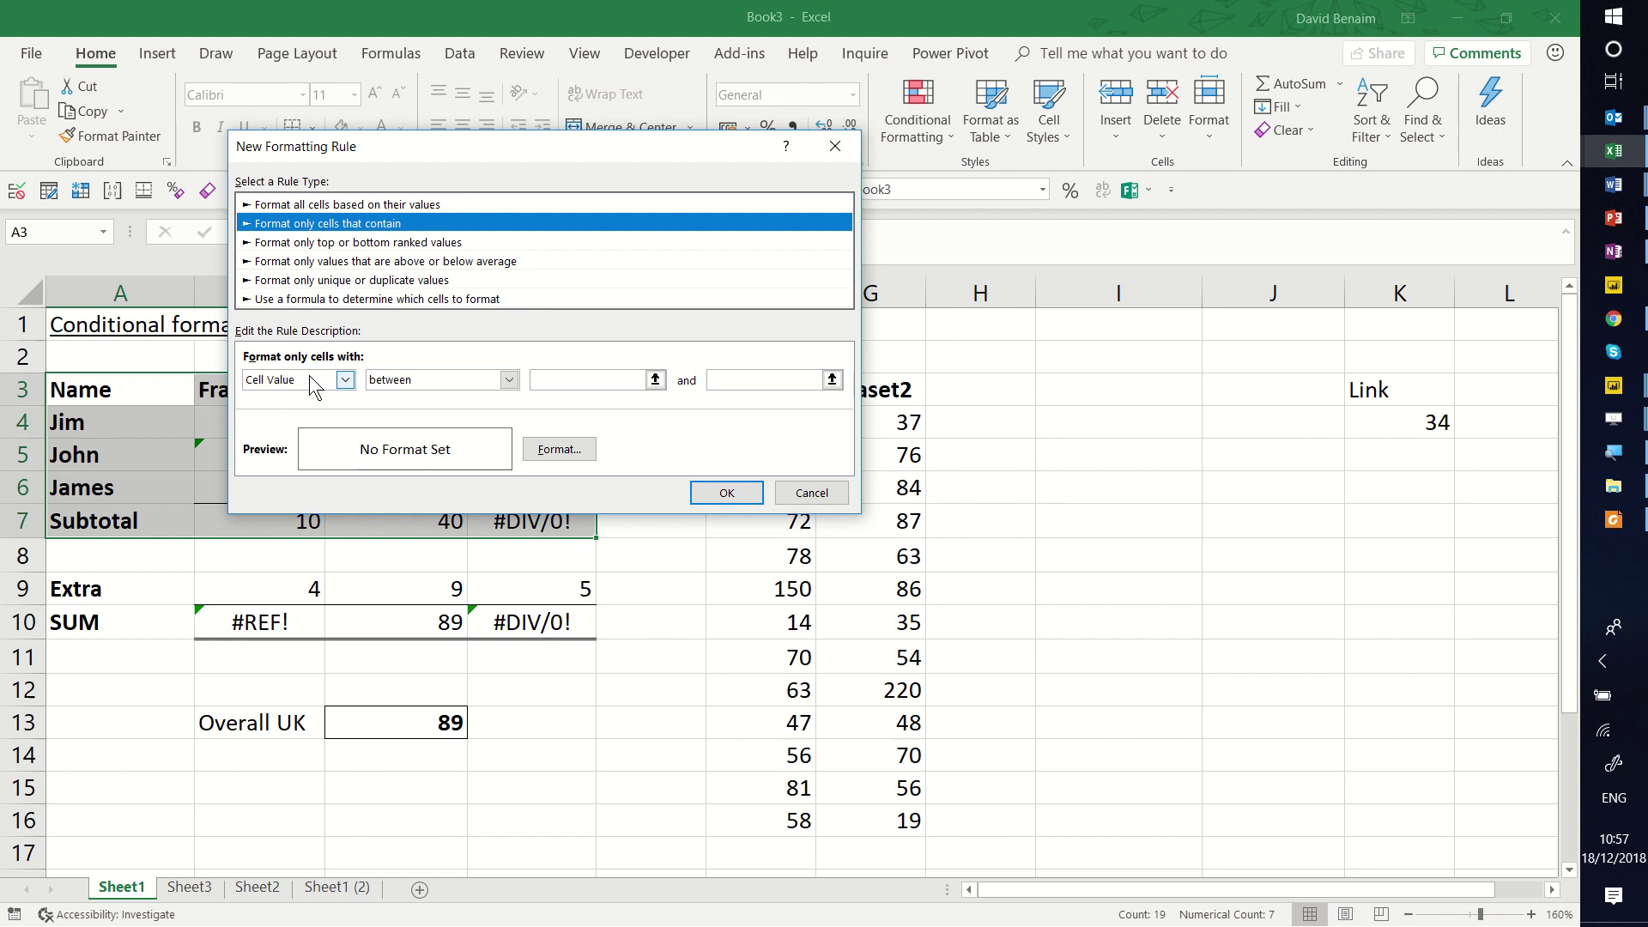
left_click(309, 374)
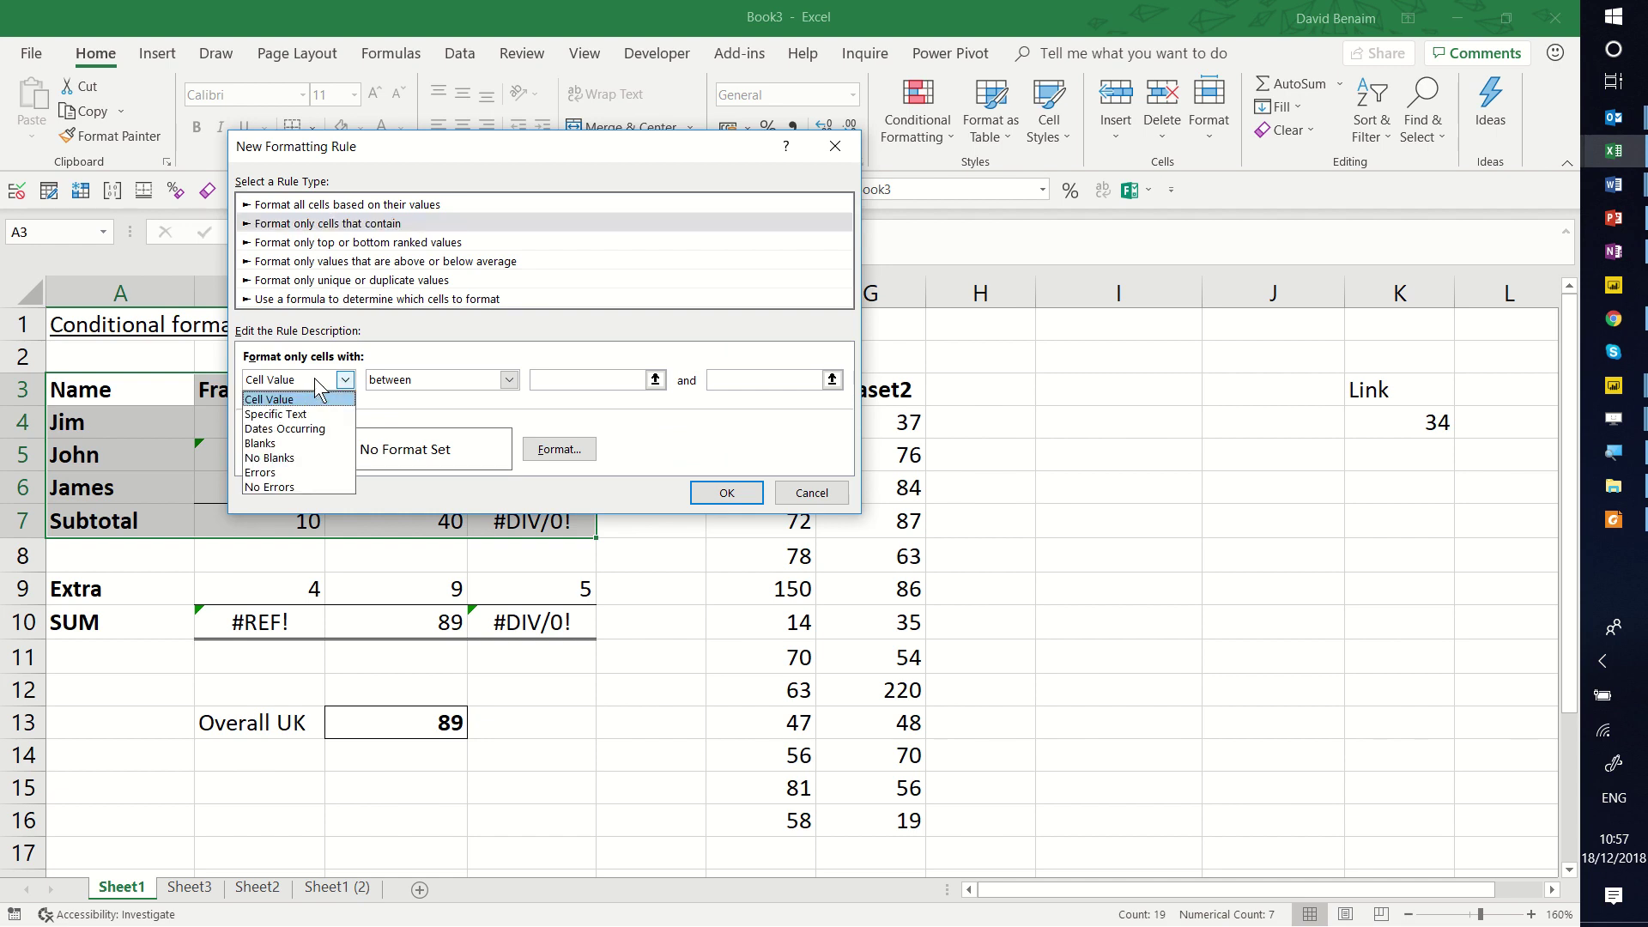
left_click(300, 441)
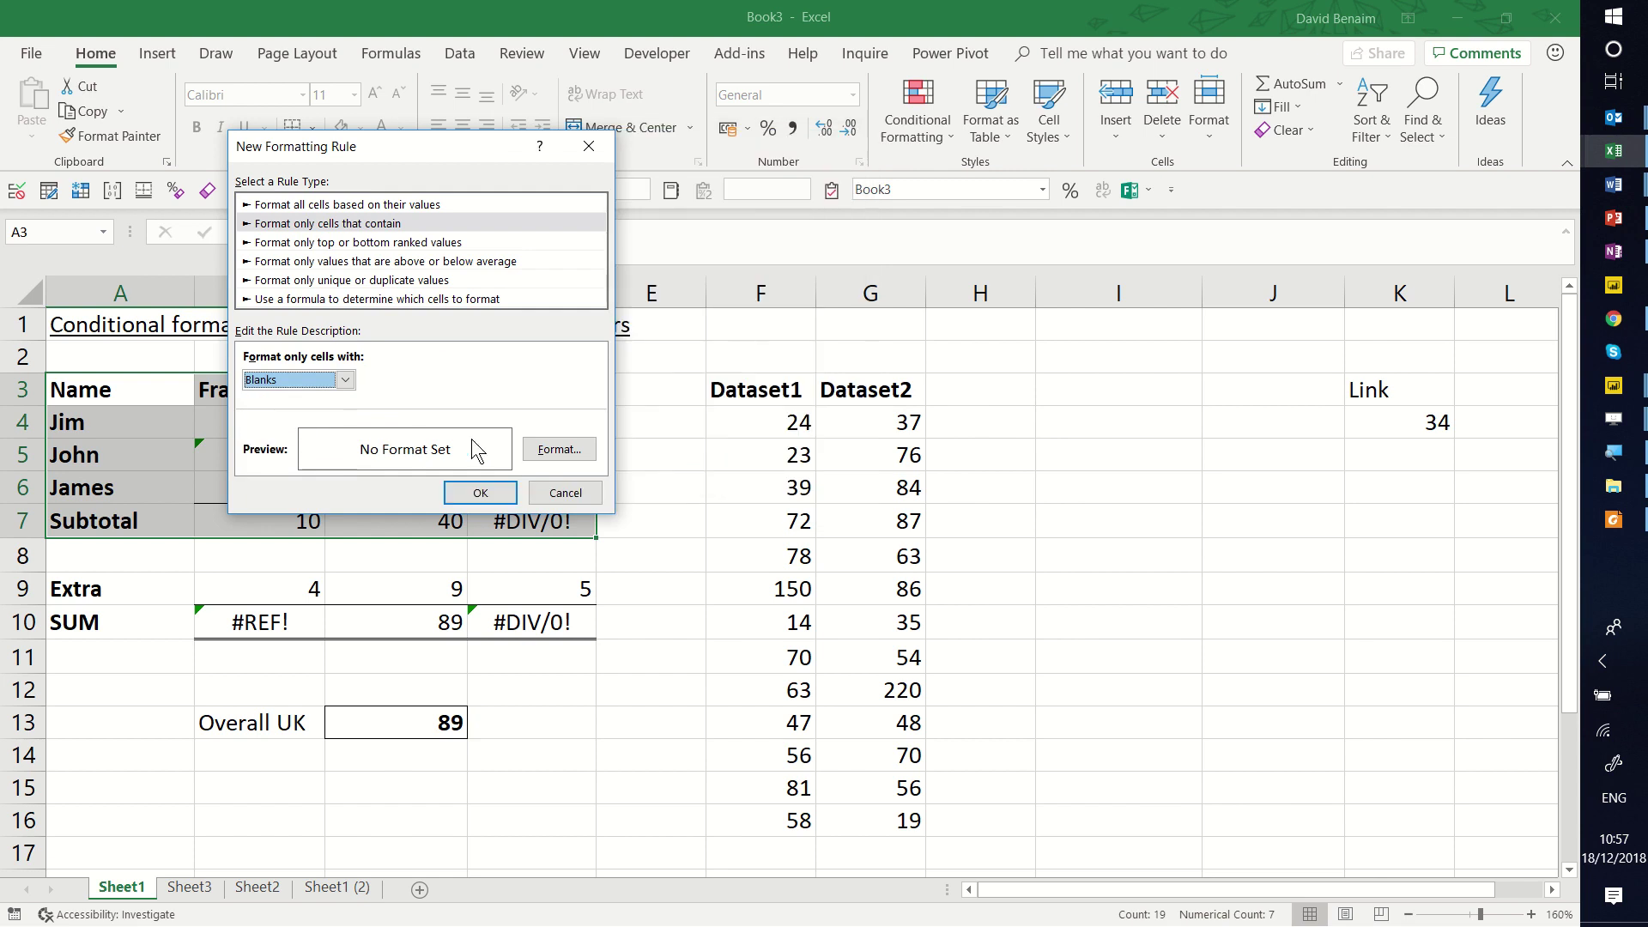
left_click(541, 448)
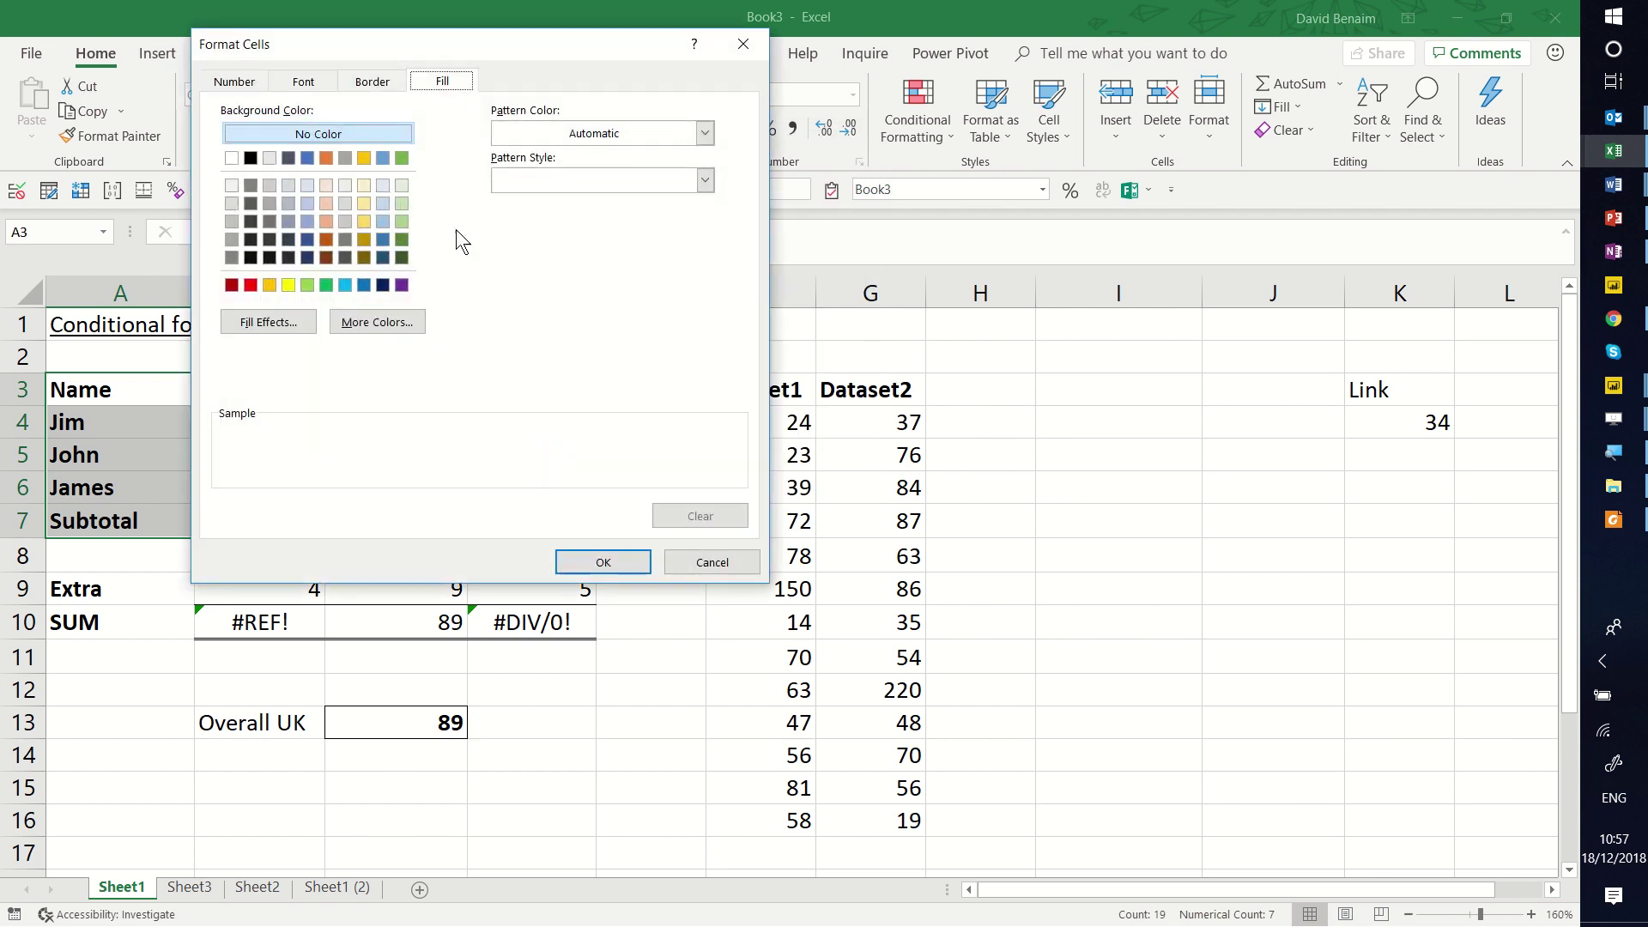
left_click(364, 204)
left_click(569, 562)
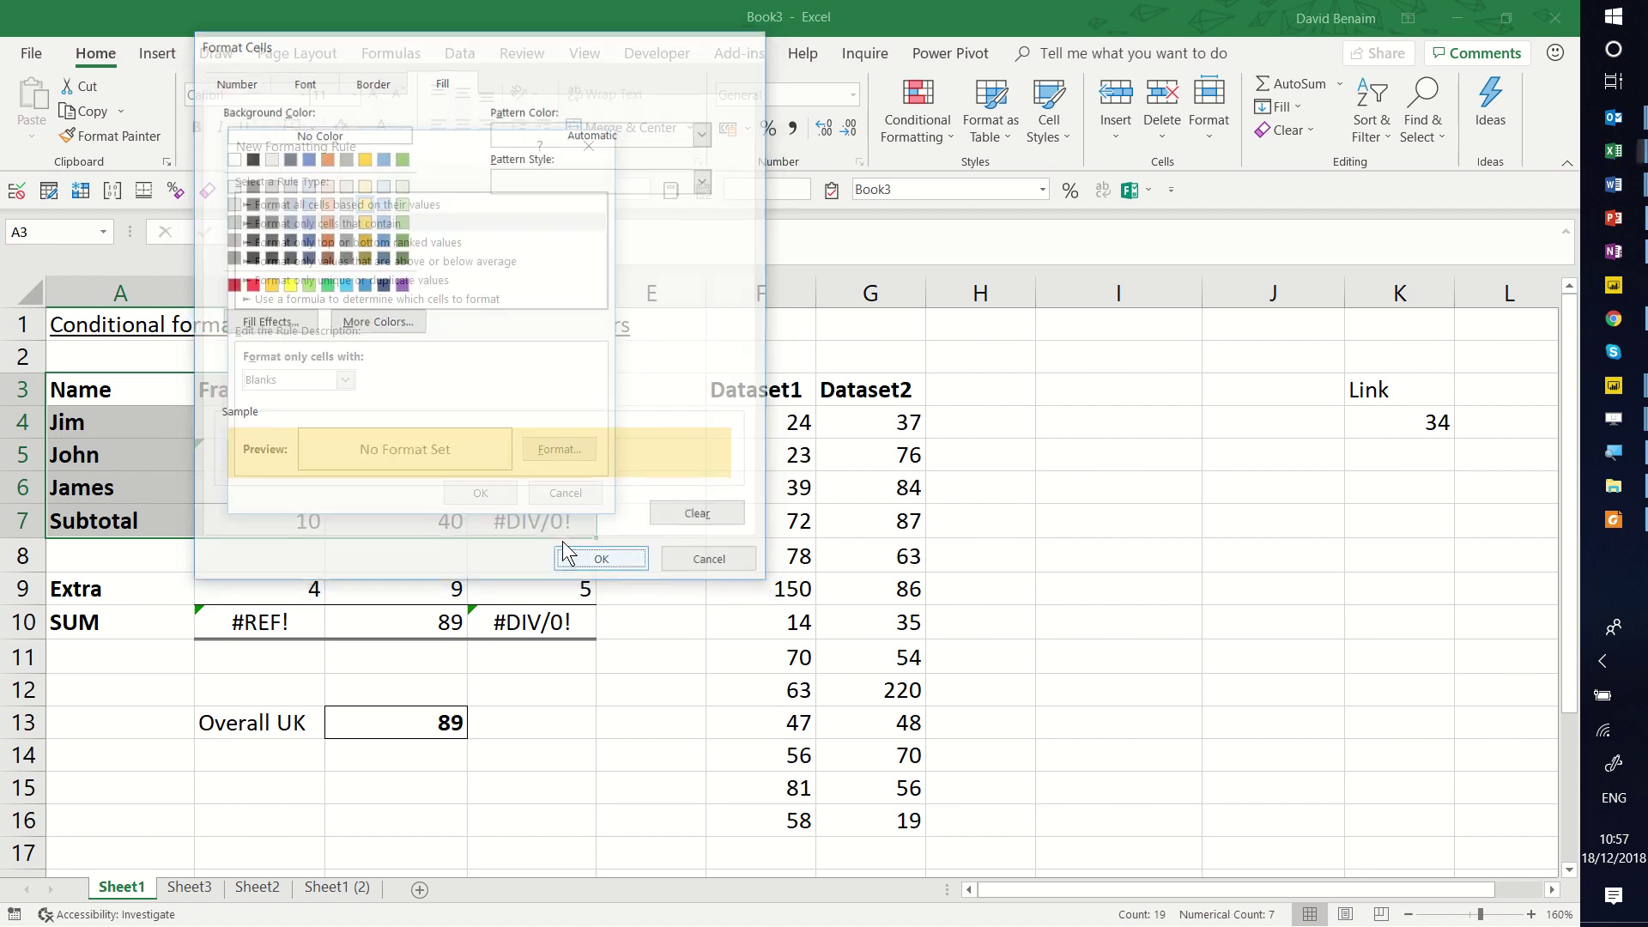
left_click(481, 493)
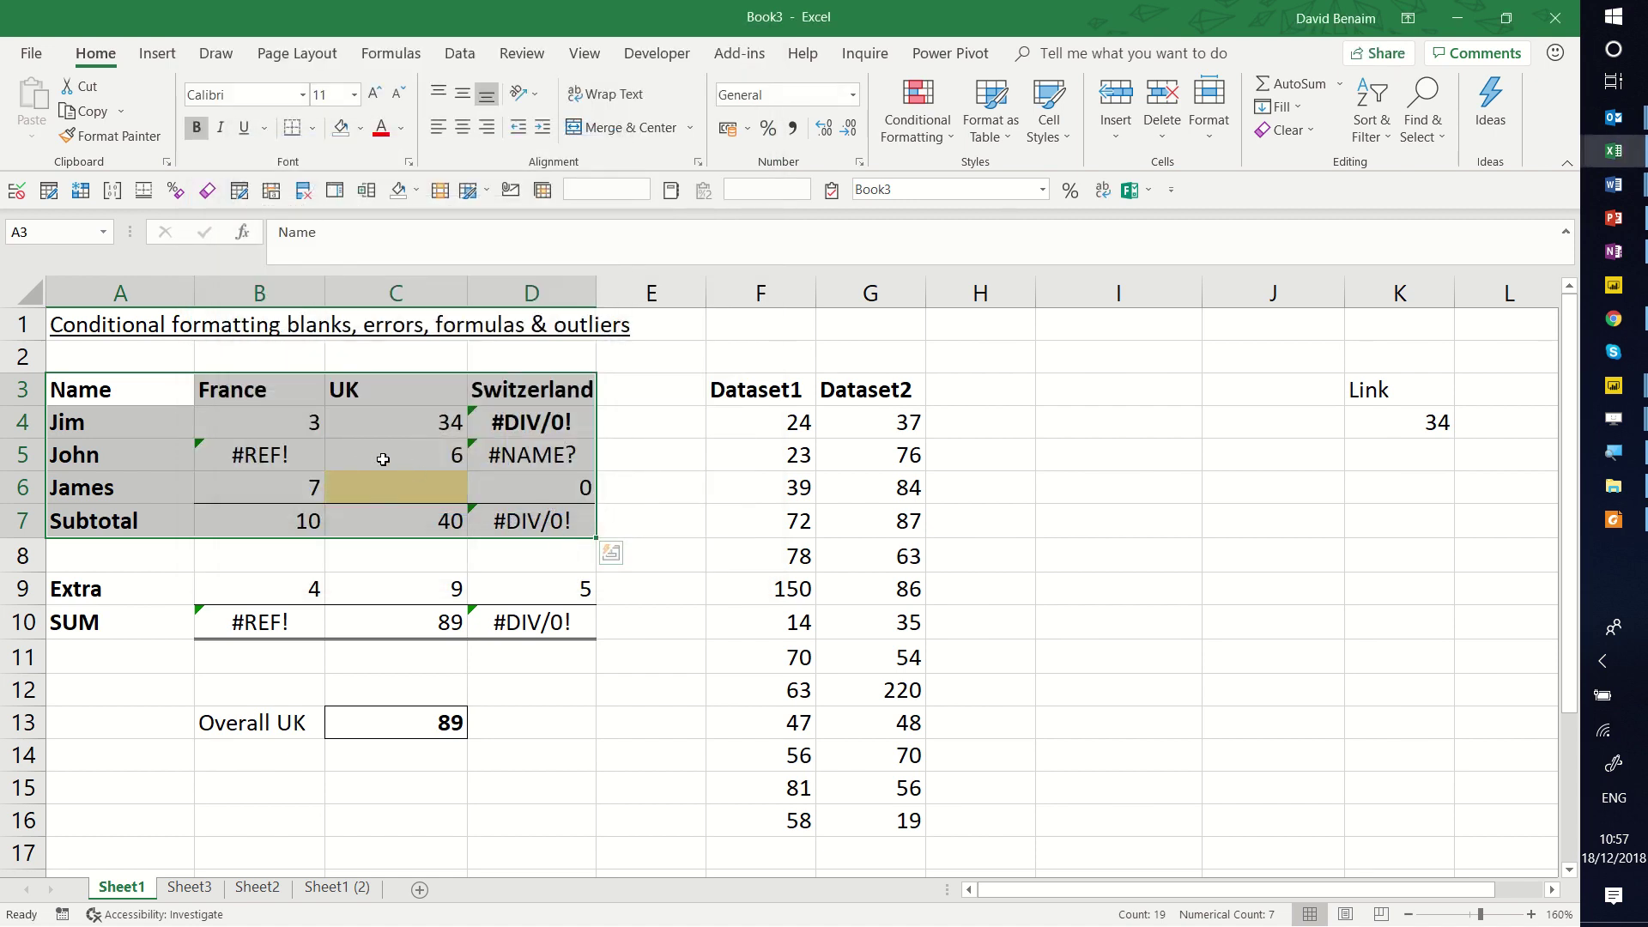
left_click(274, 421)
key("Delete")
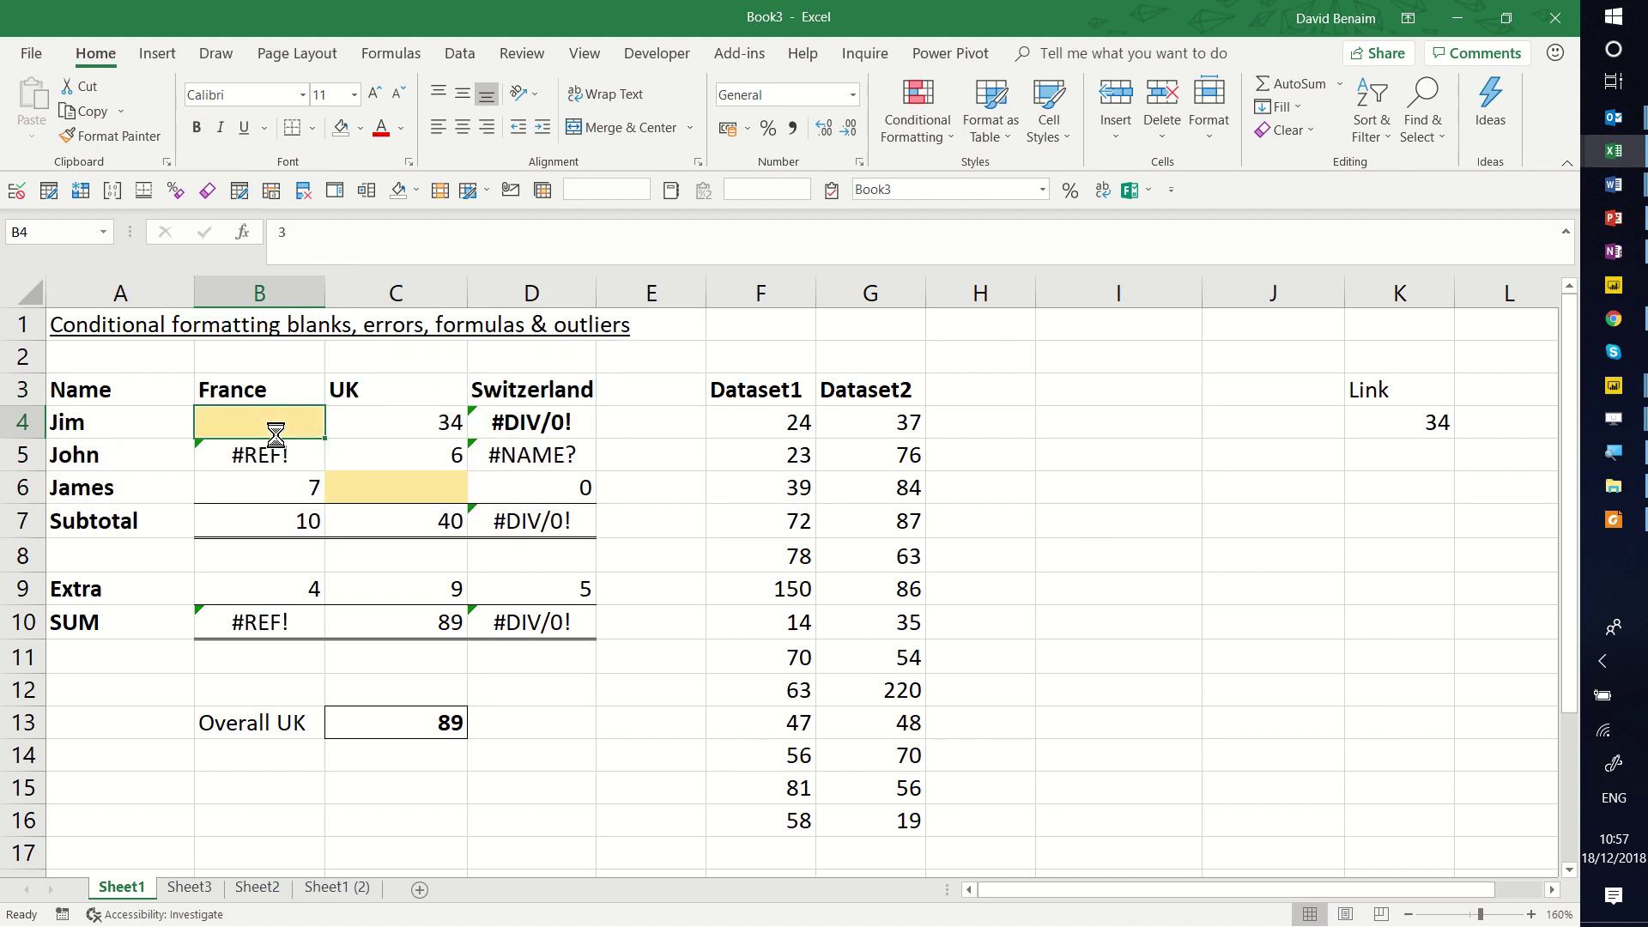
key("ctrl+z")
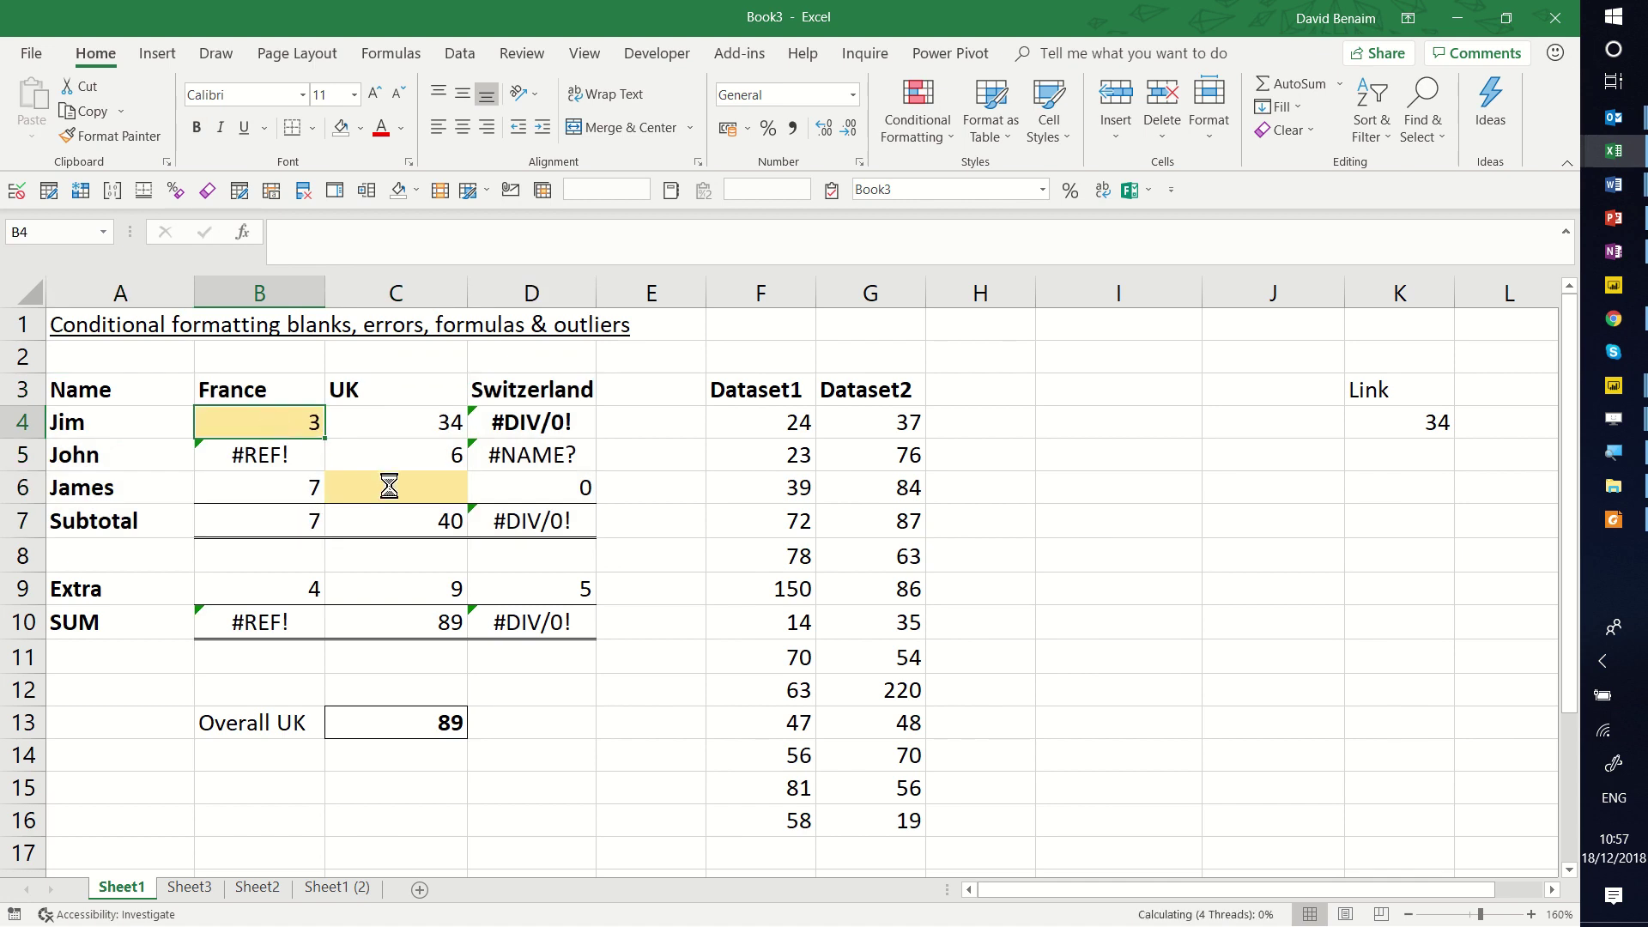
left_click(386, 487)
type("21")
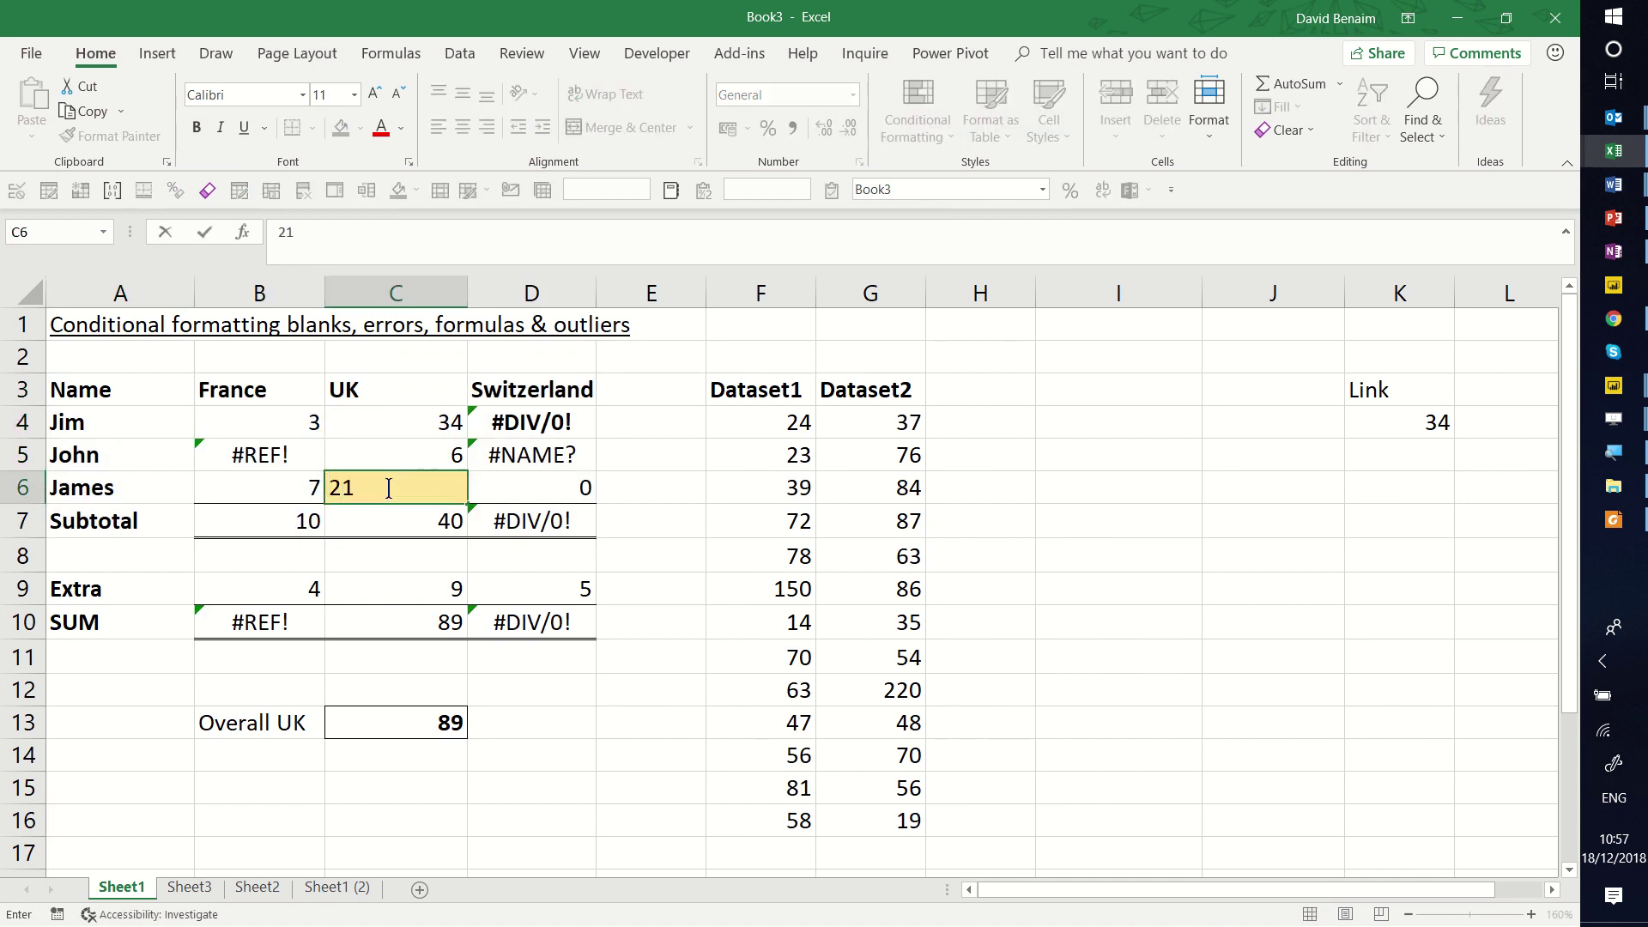
key("Return")
key("ctrl+z")
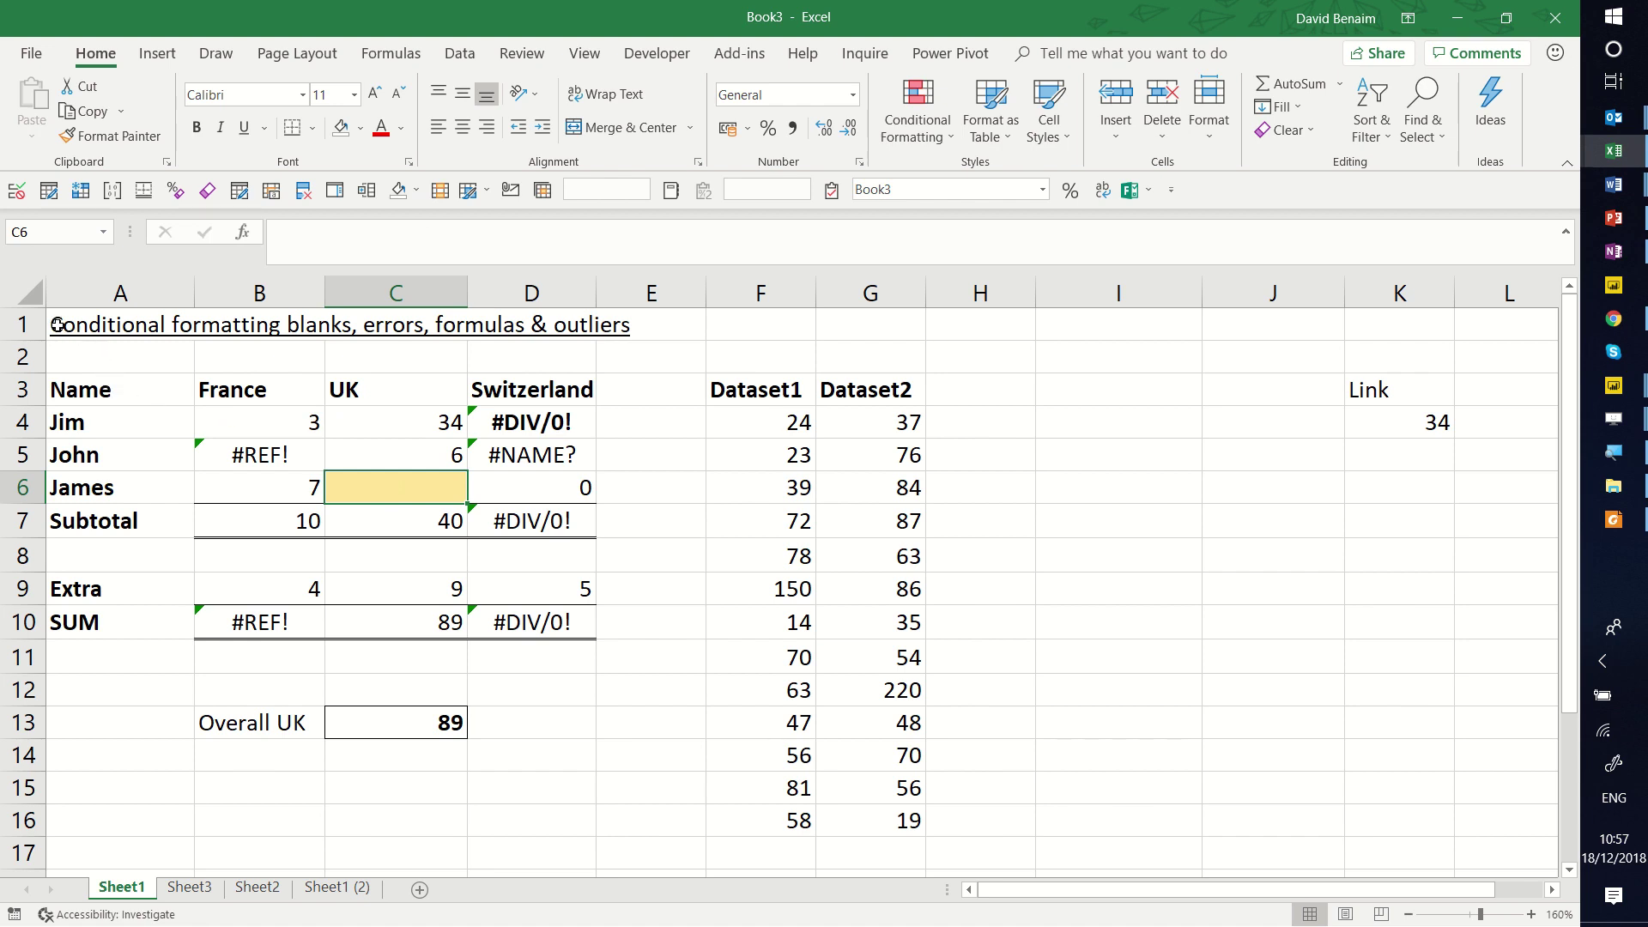
- Select the whole sheet and add a new rule giving Errors cells a red fill
left_click(36, 297)
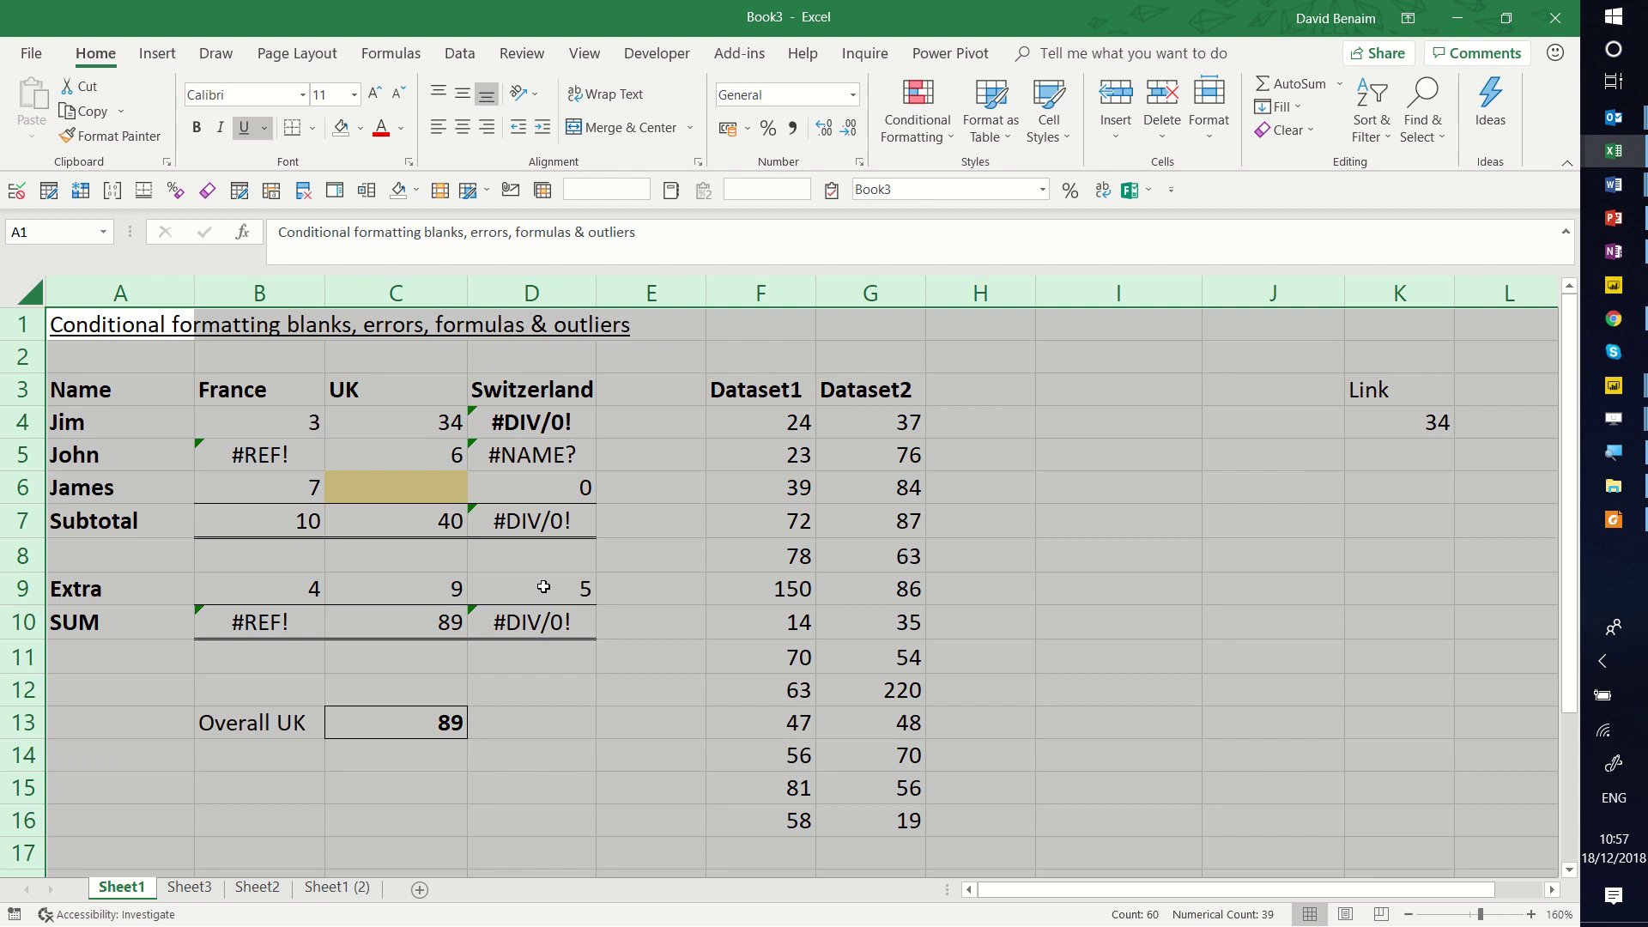
left_click(912, 131)
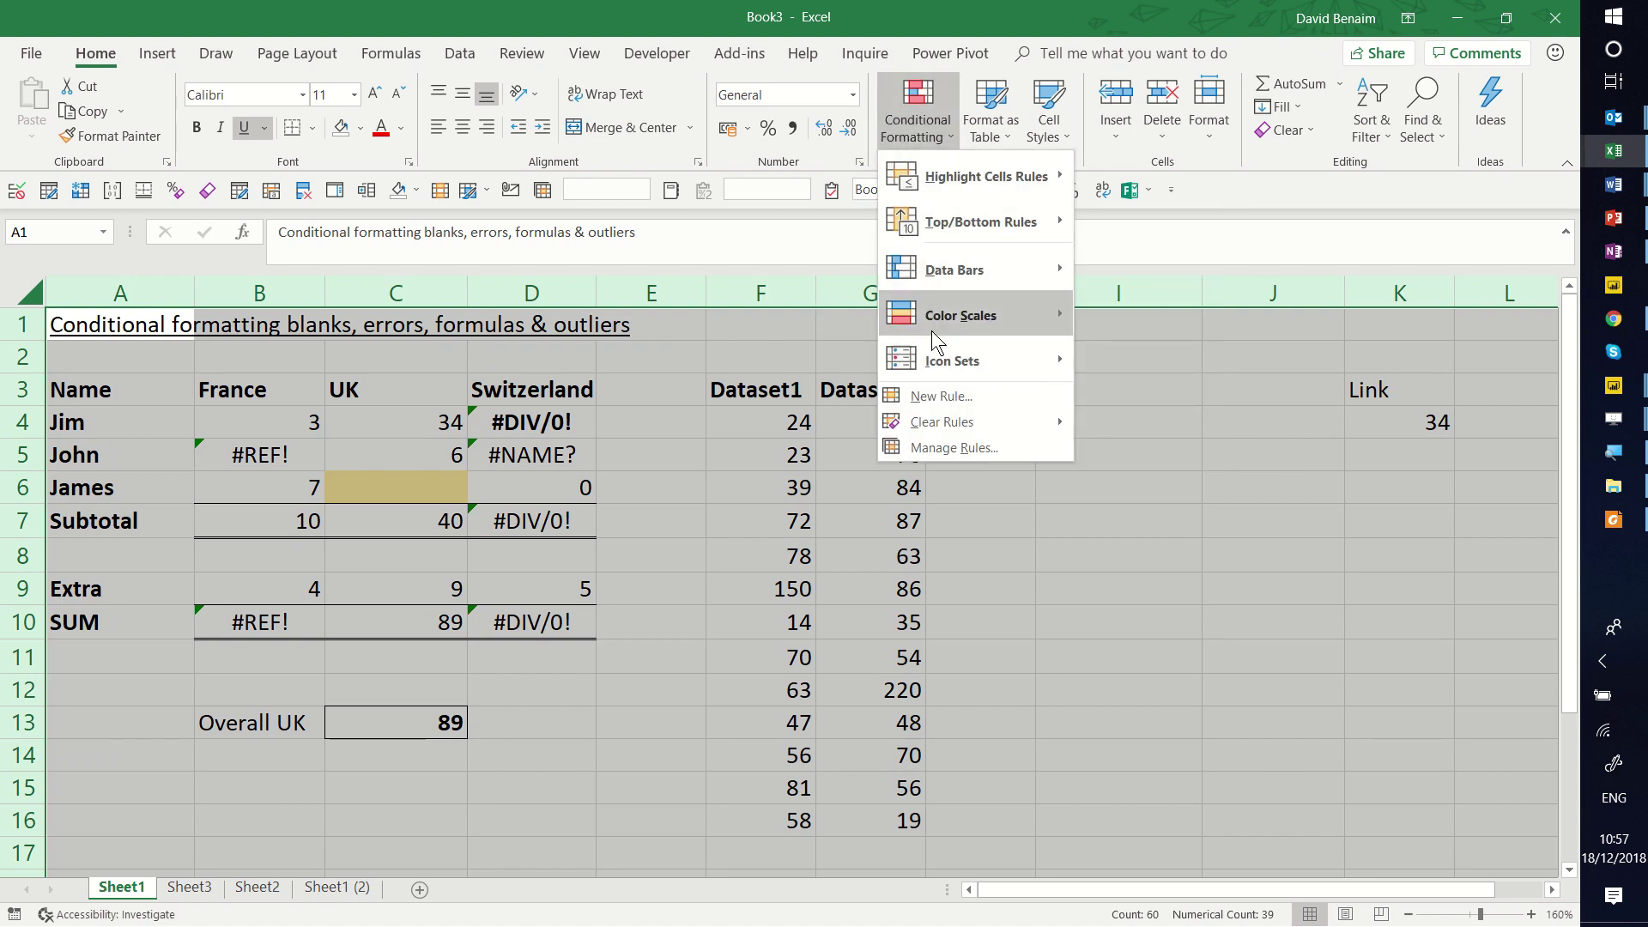
left_click(975, 395)
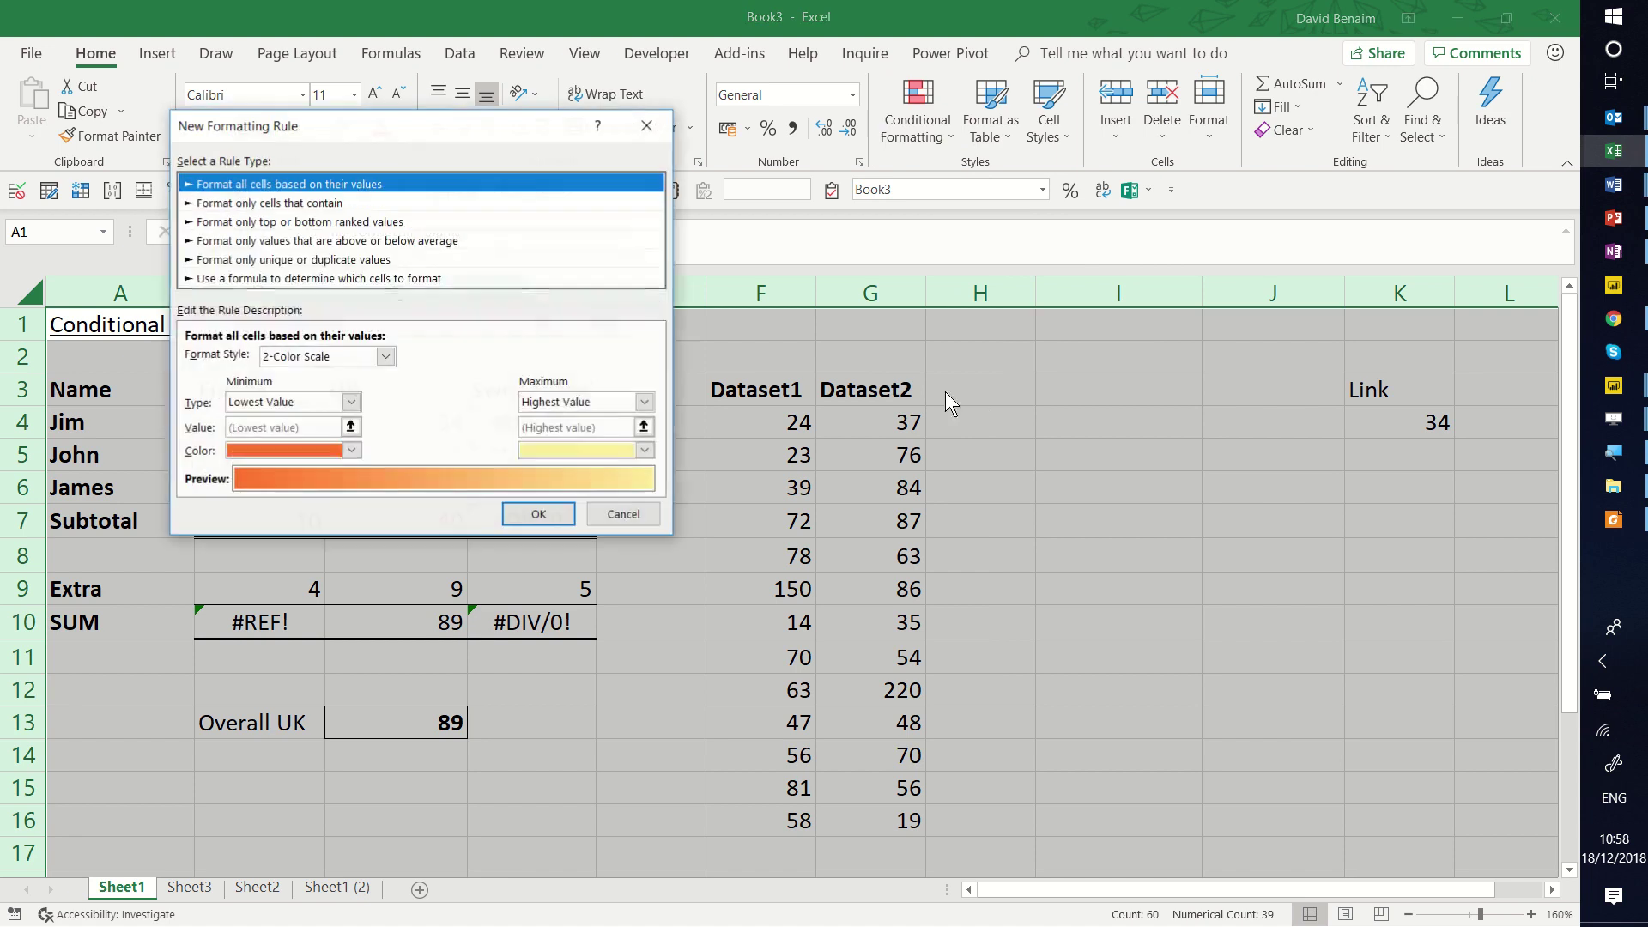
left_click(315, 204)
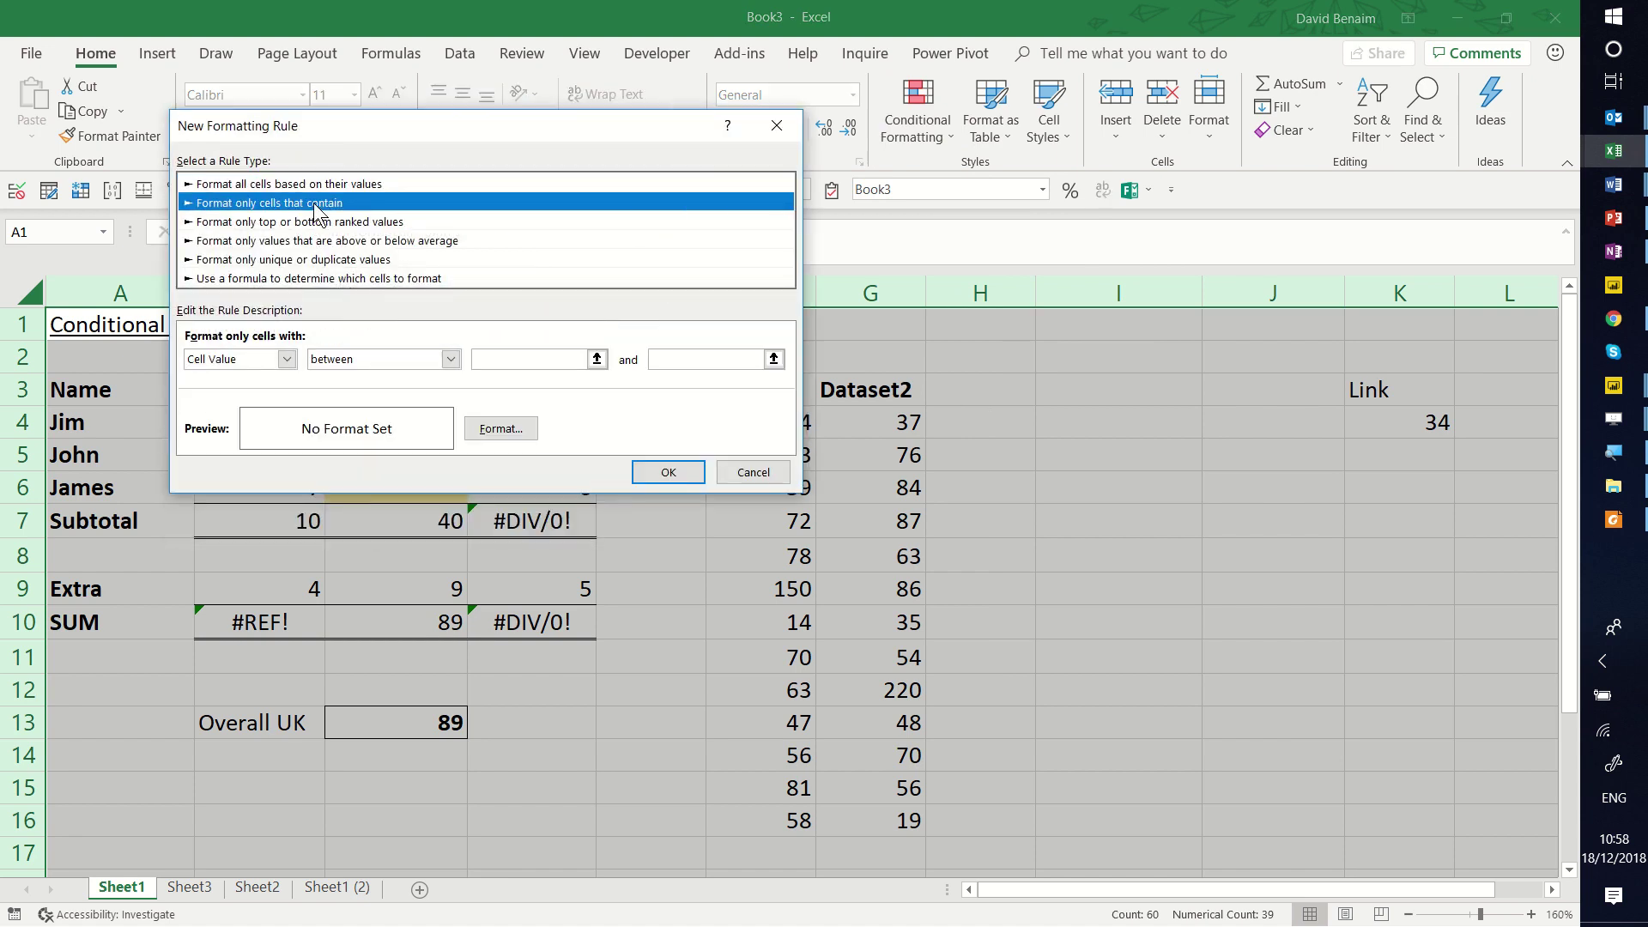
left_click(287, 357)
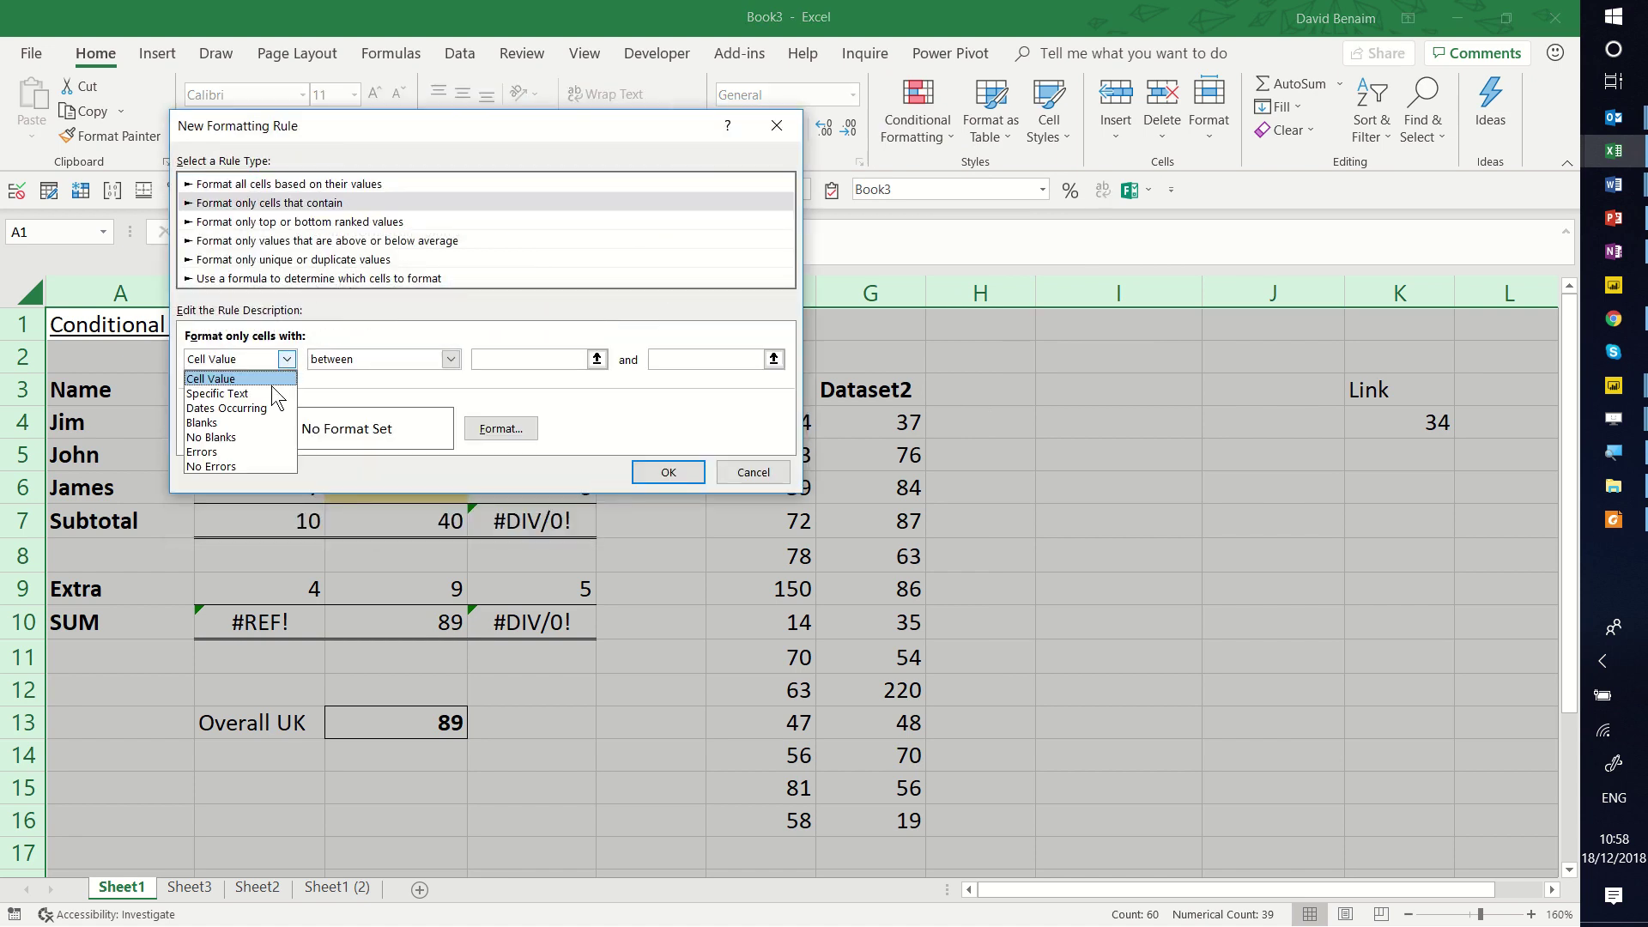
left_click(239, 451)
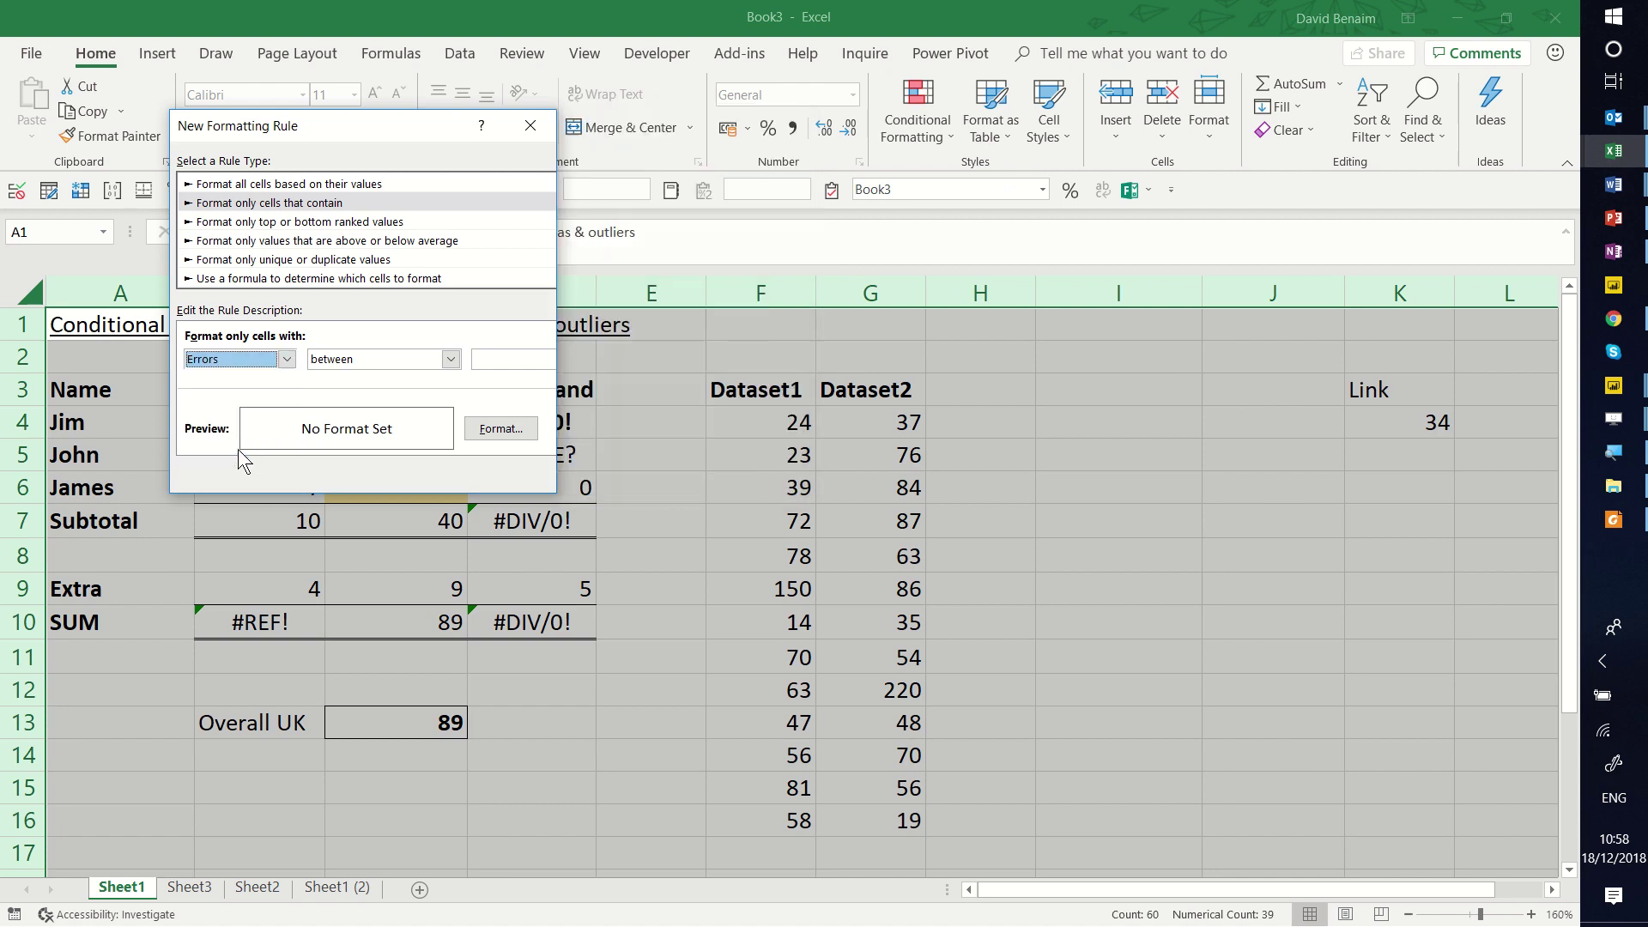
left_click(478, 432)
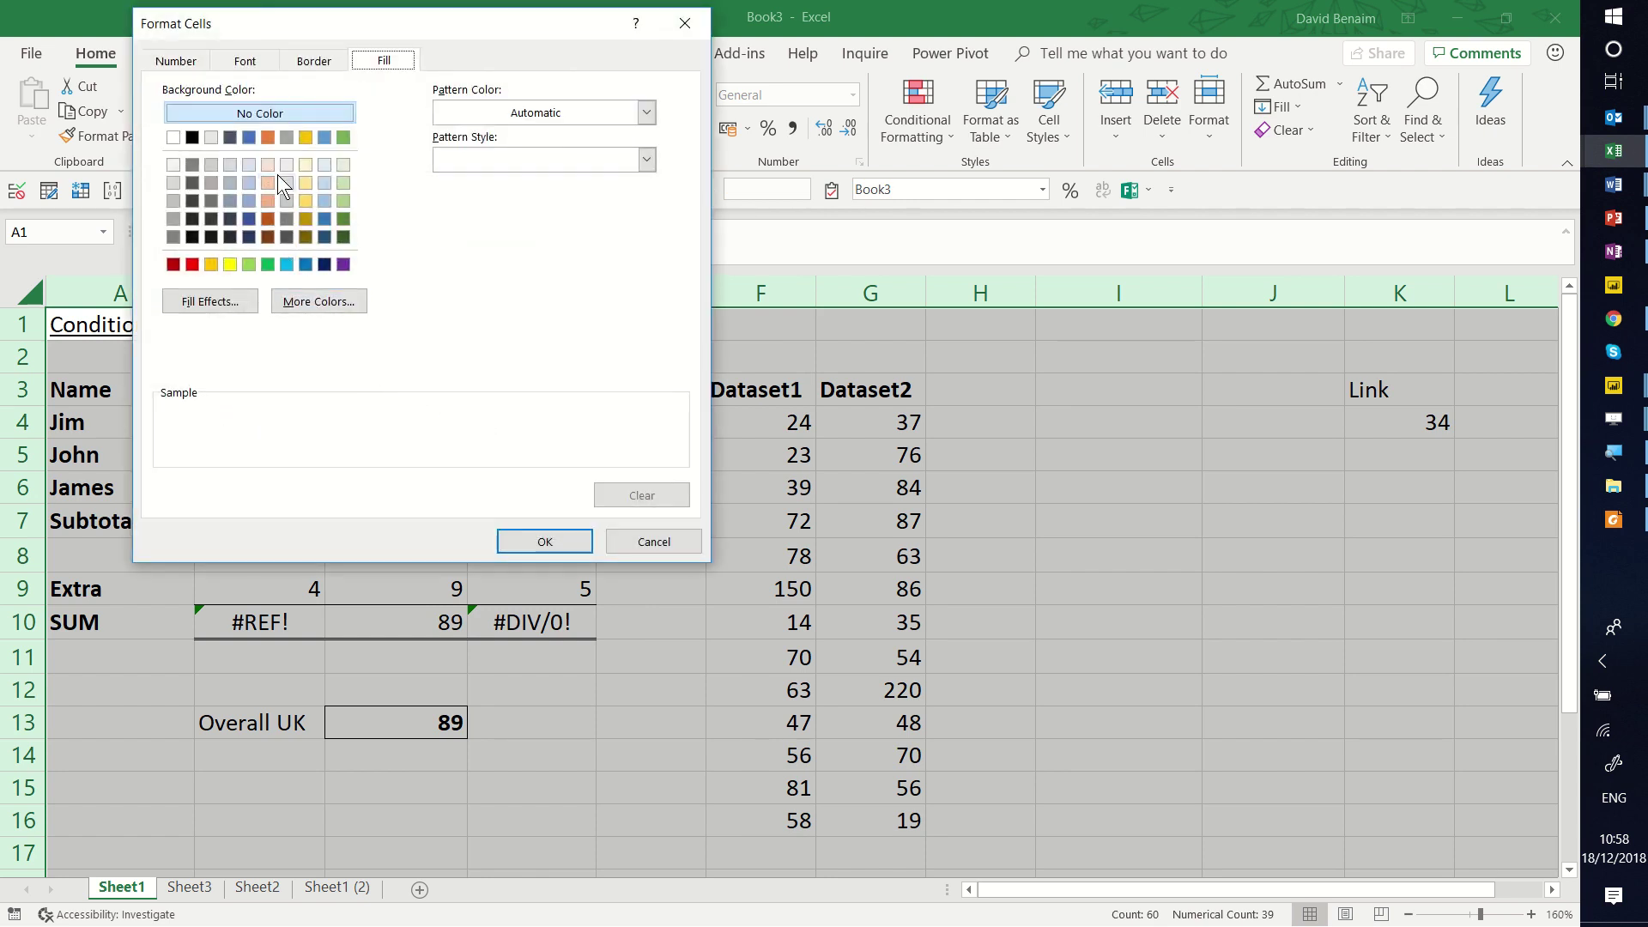
left_click(191, 264)
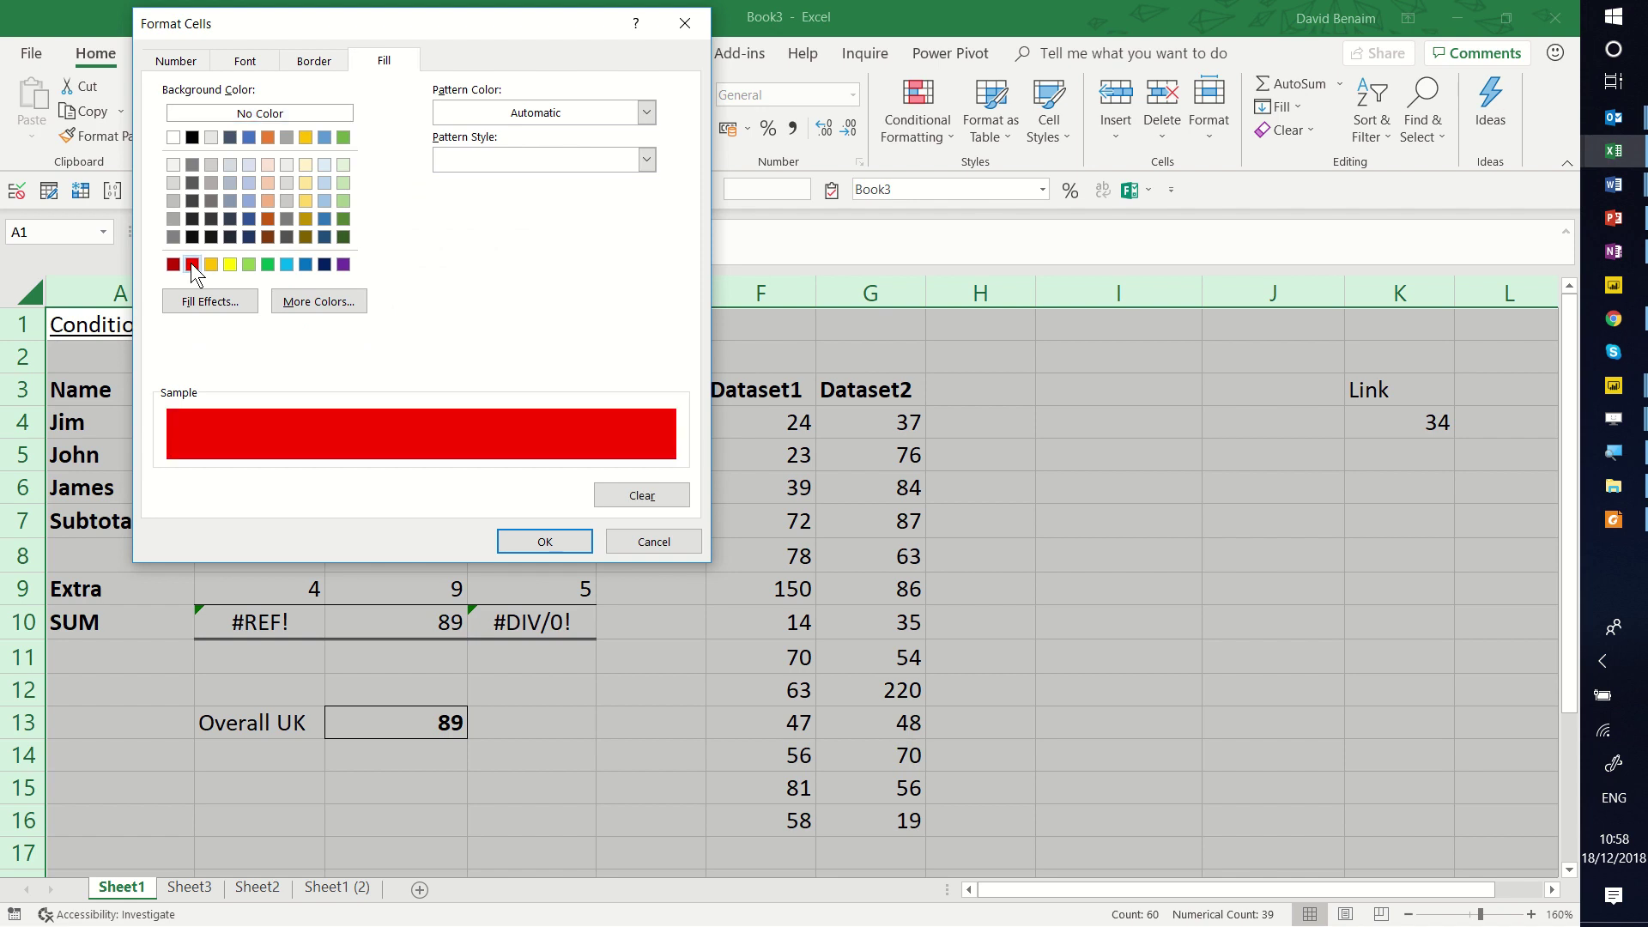
left_click(512, 541)
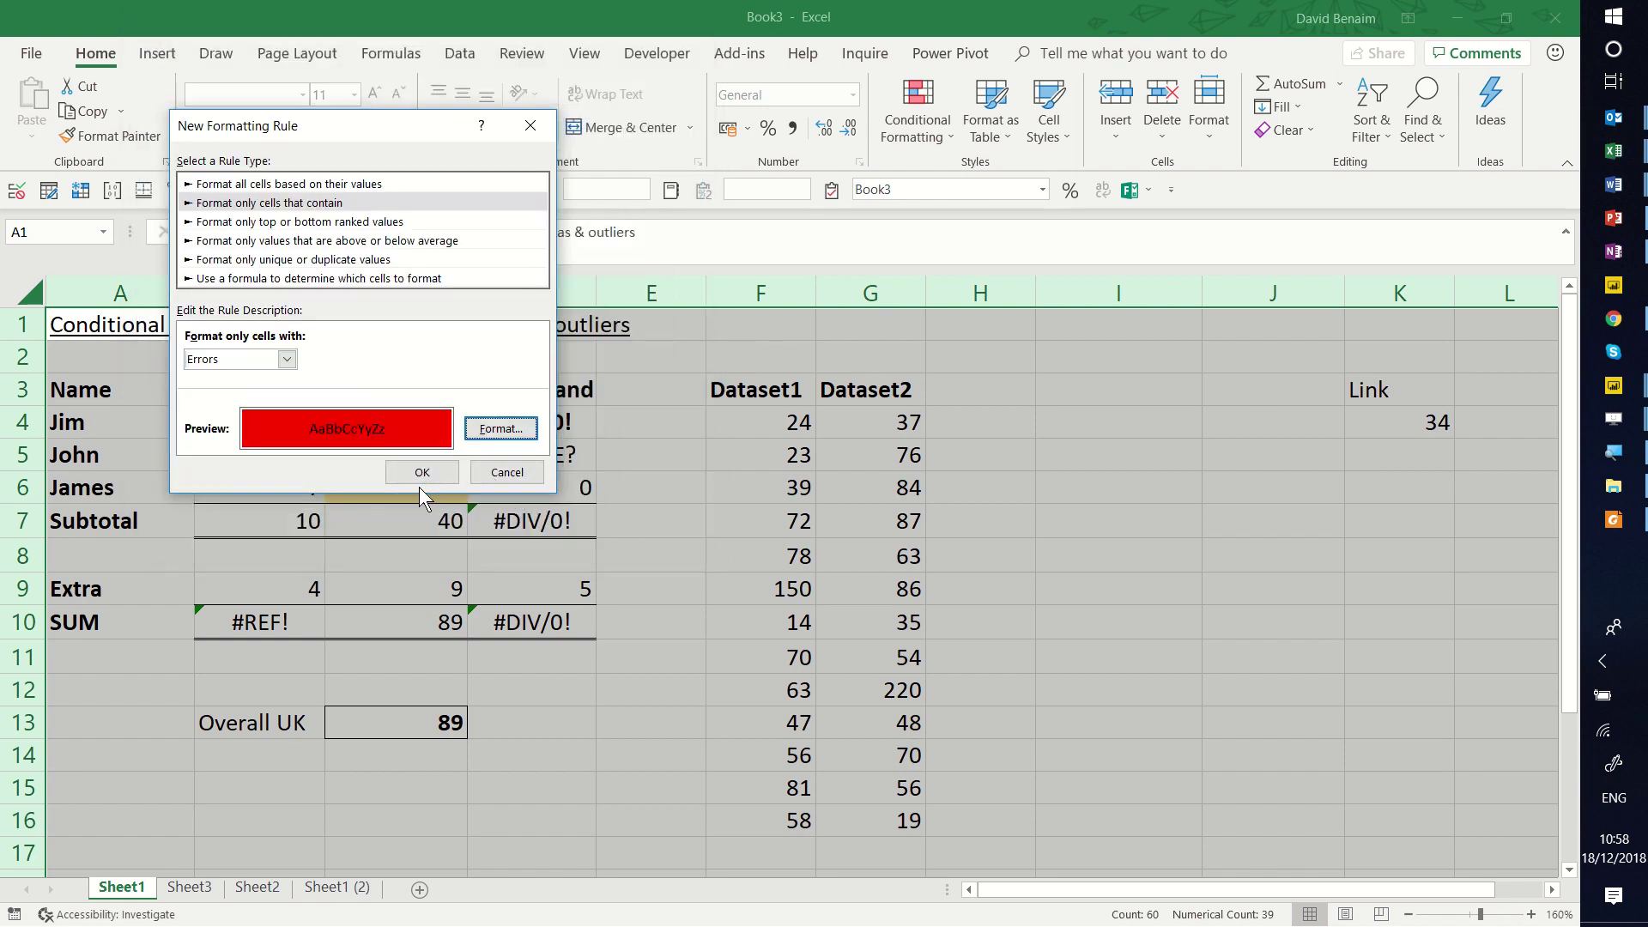
left_click(422, 472)
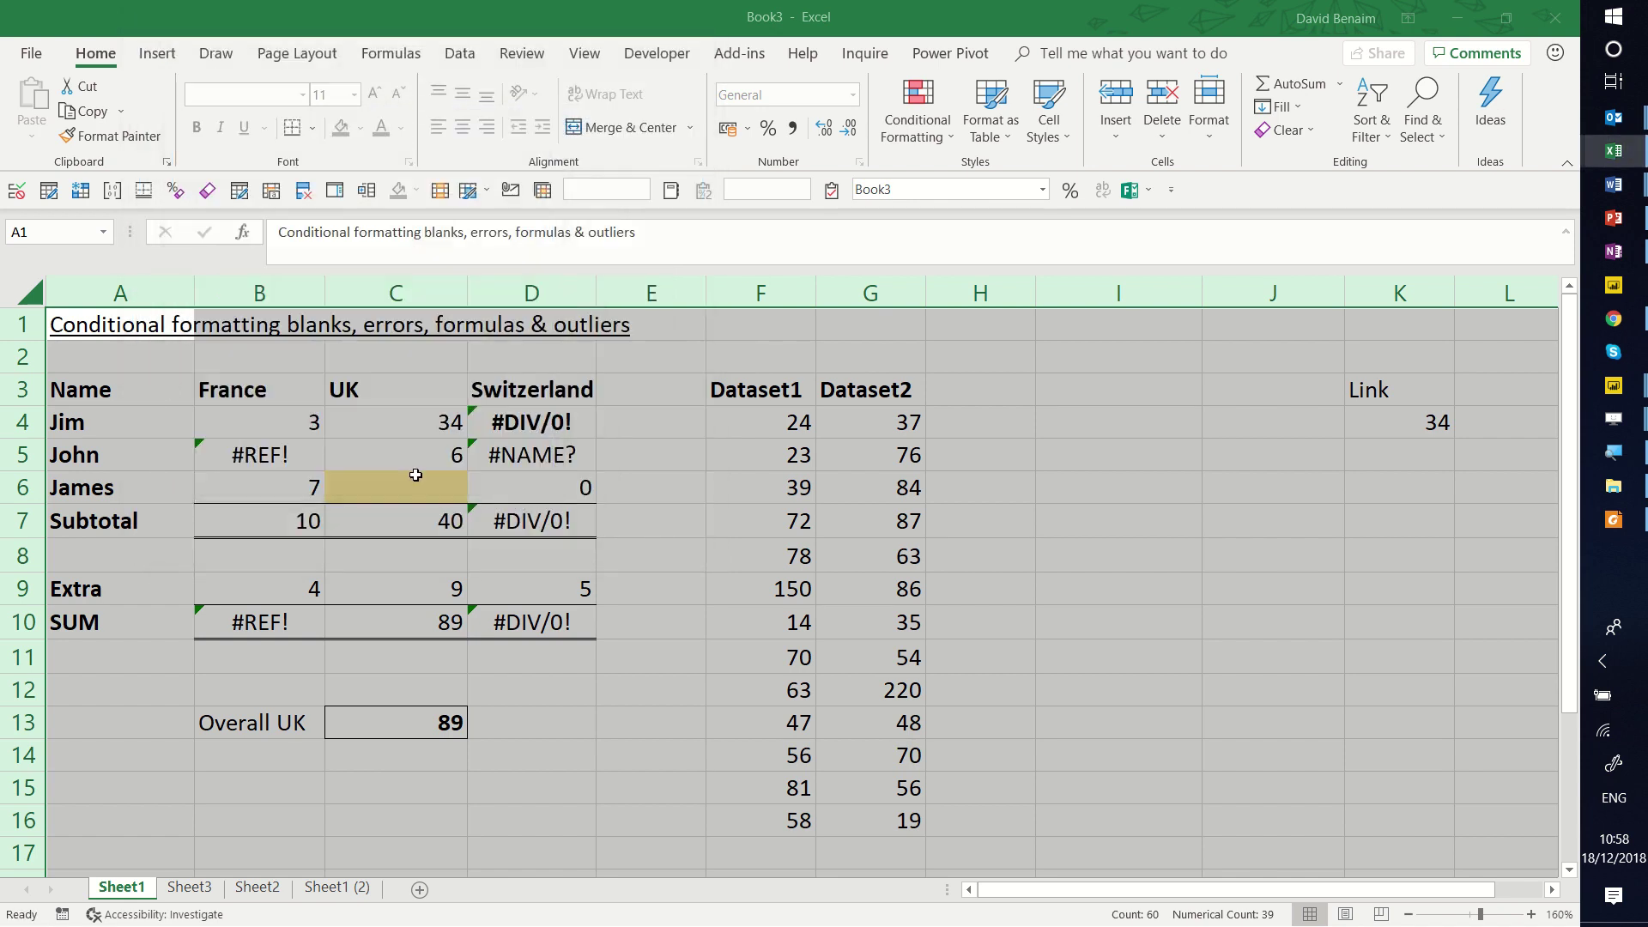
- Replace B5's #REF! with =K4 so it shows 34, then check the B7 subtotal
left_click(428, 587)
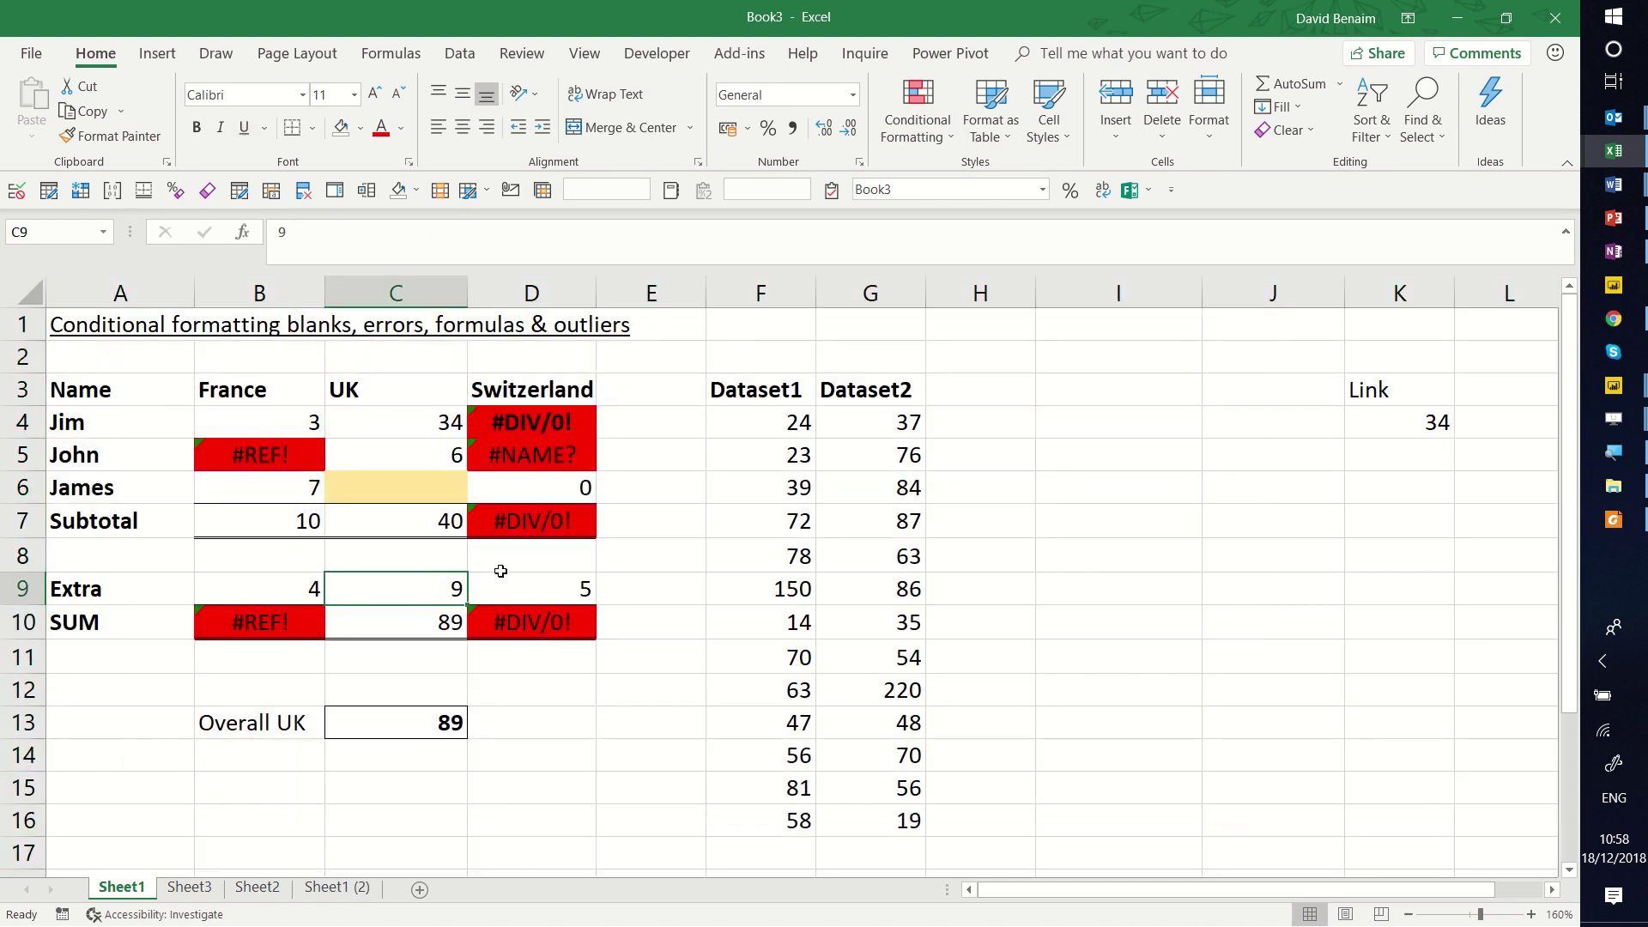
left_click(298, 432)
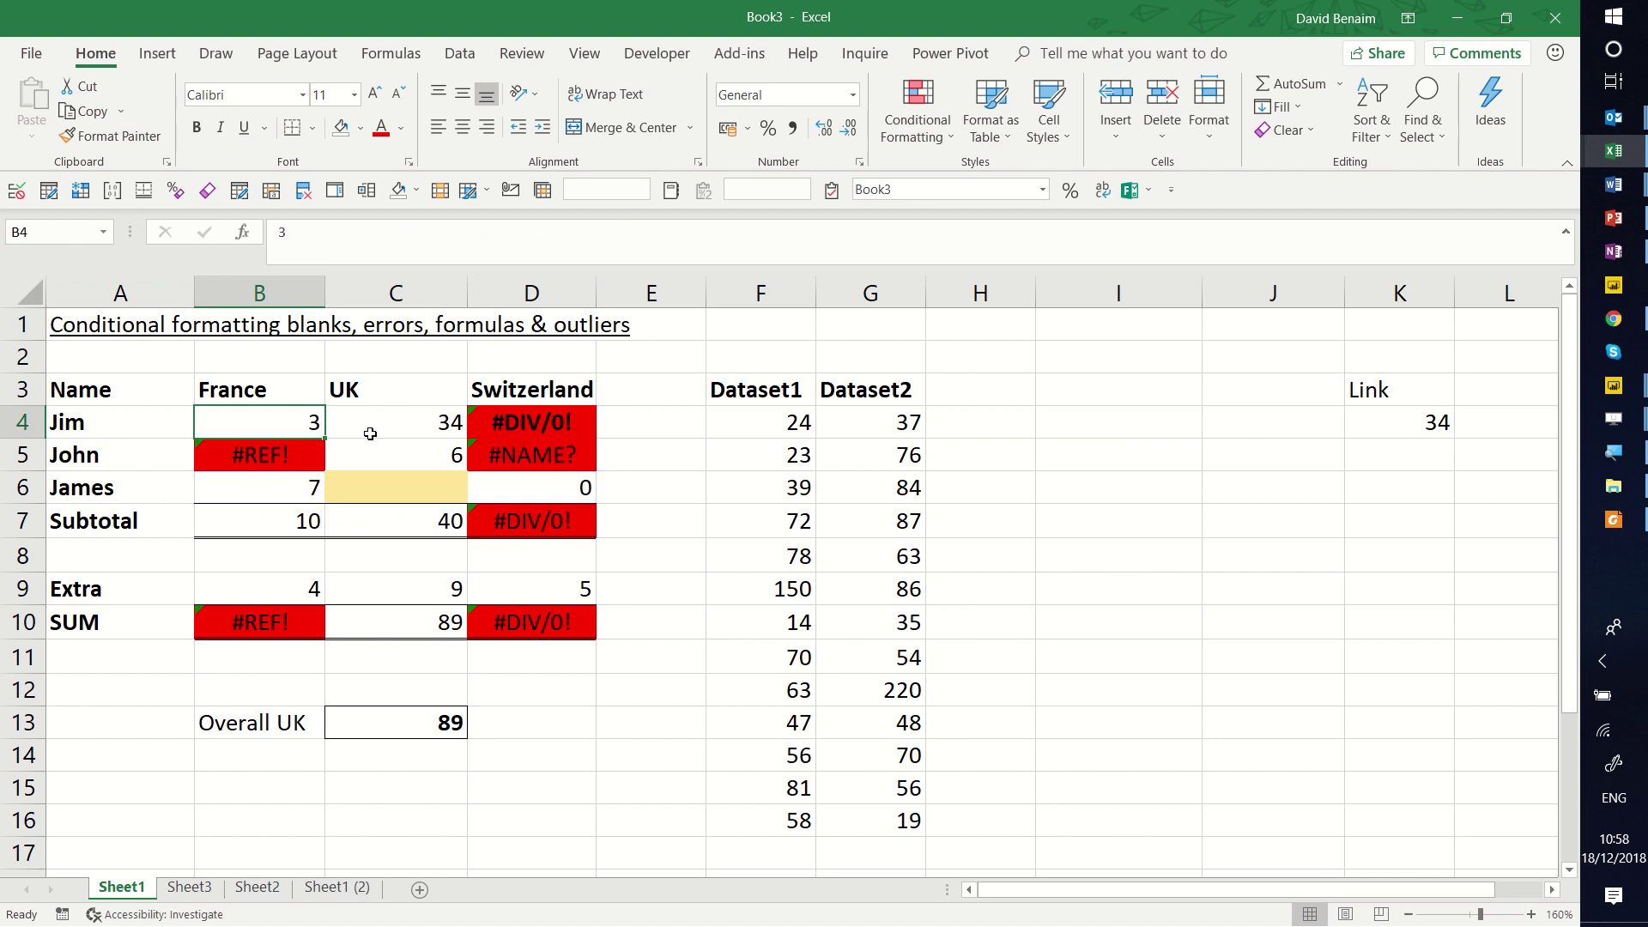
left_click(308, 455)
type("2")
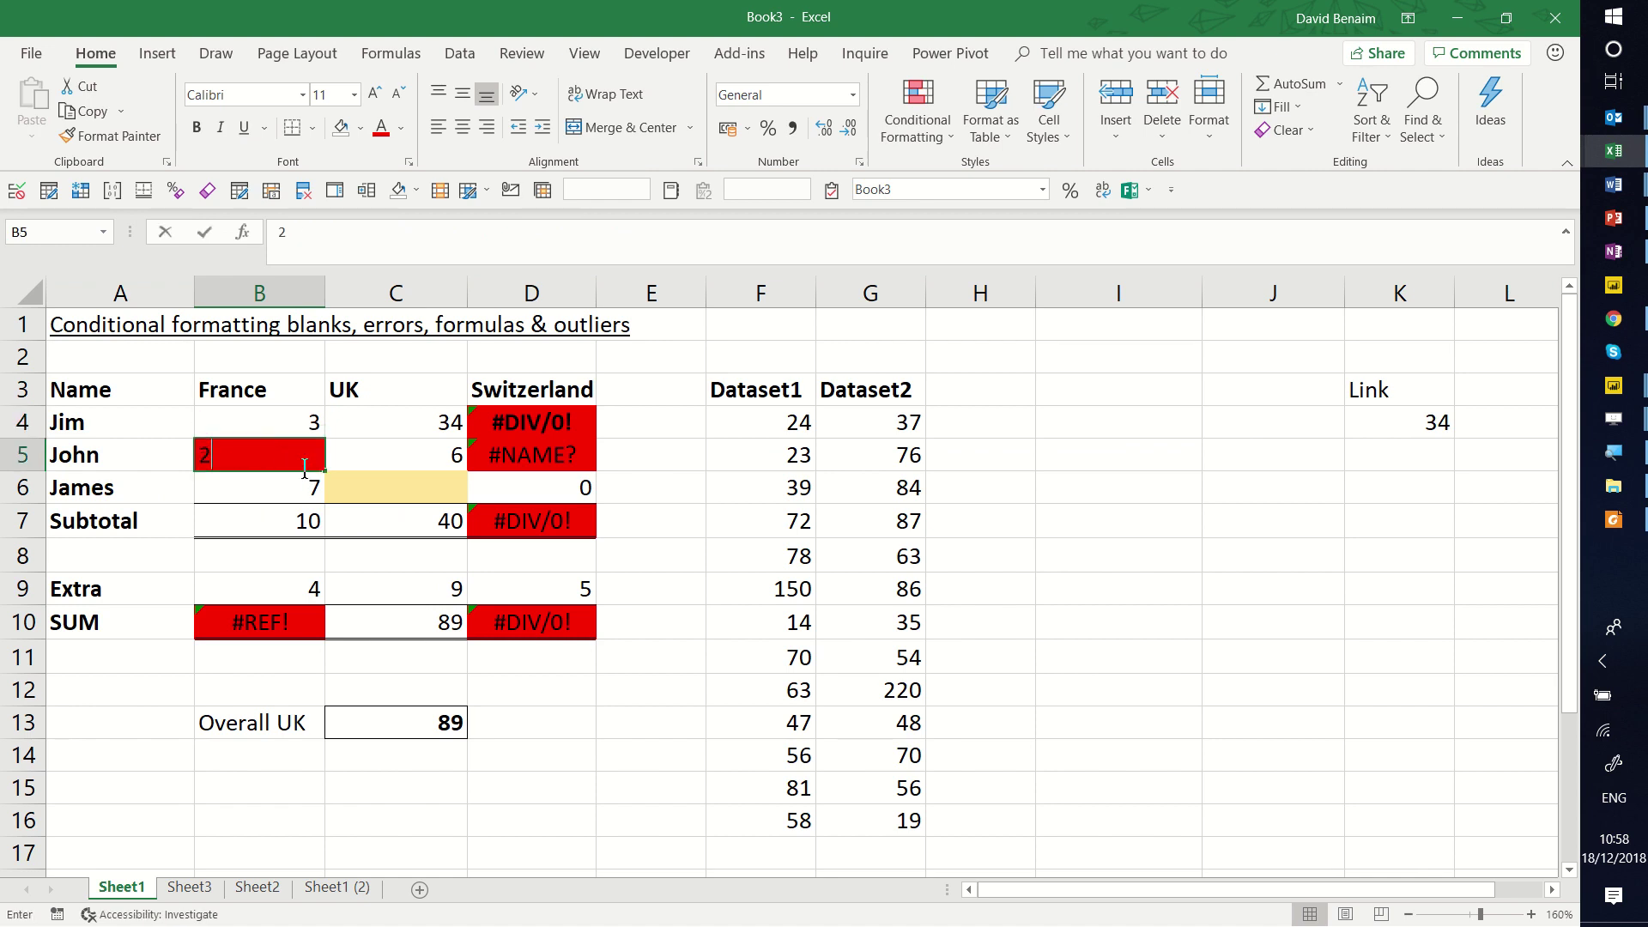
key("Escape")
type("=")
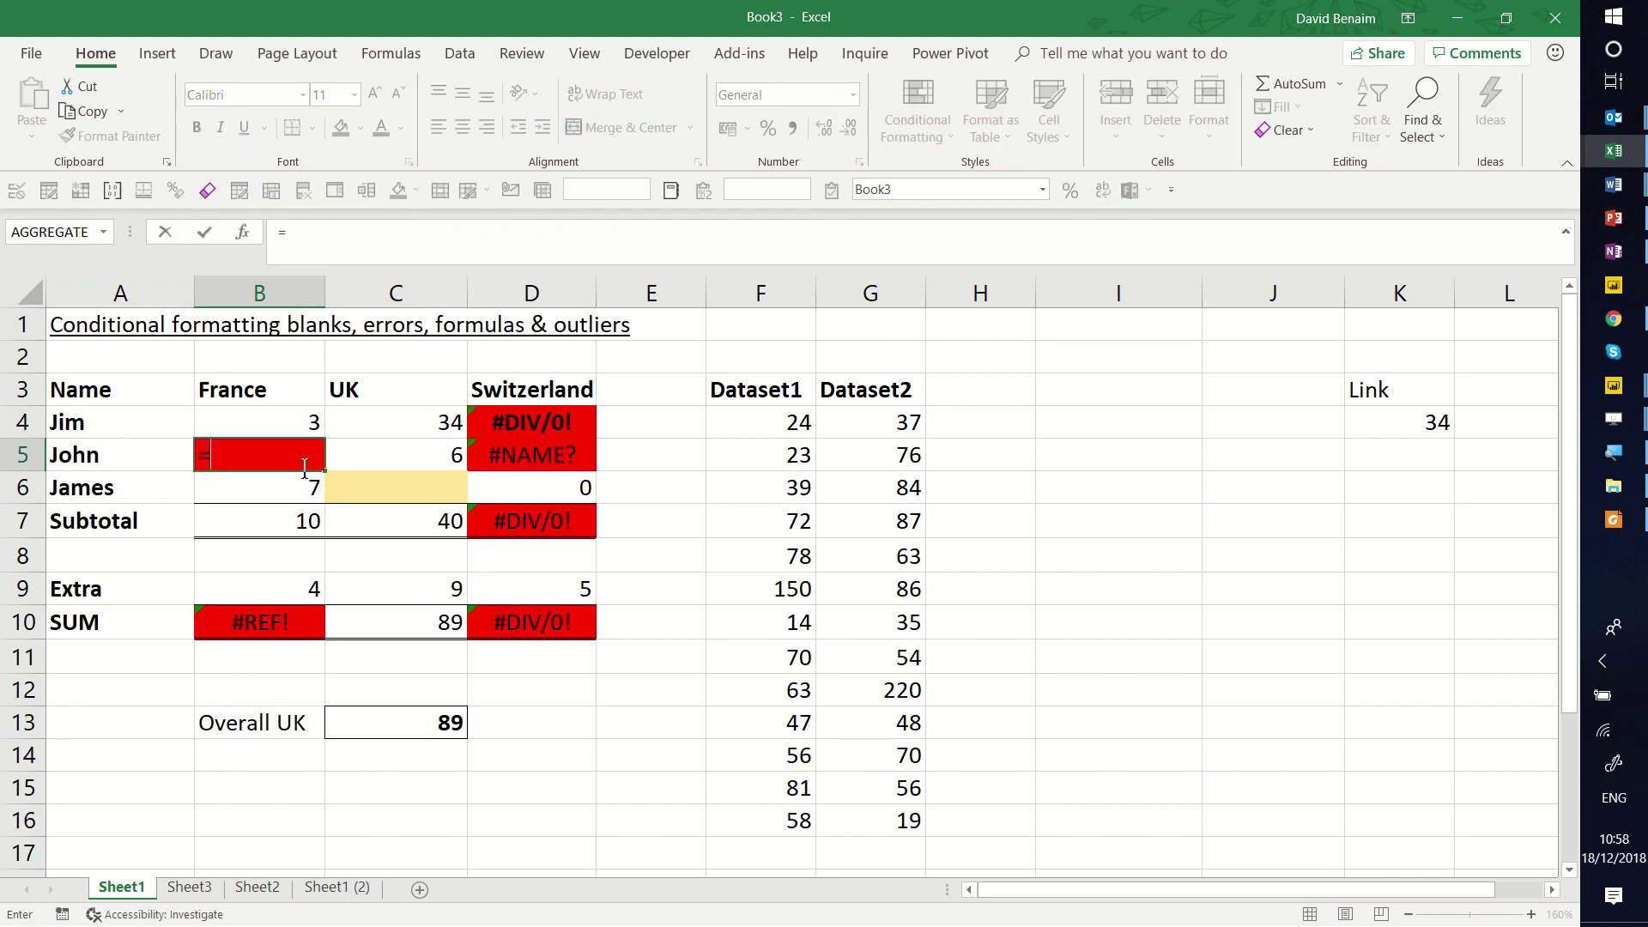
left_click(1373, 415)
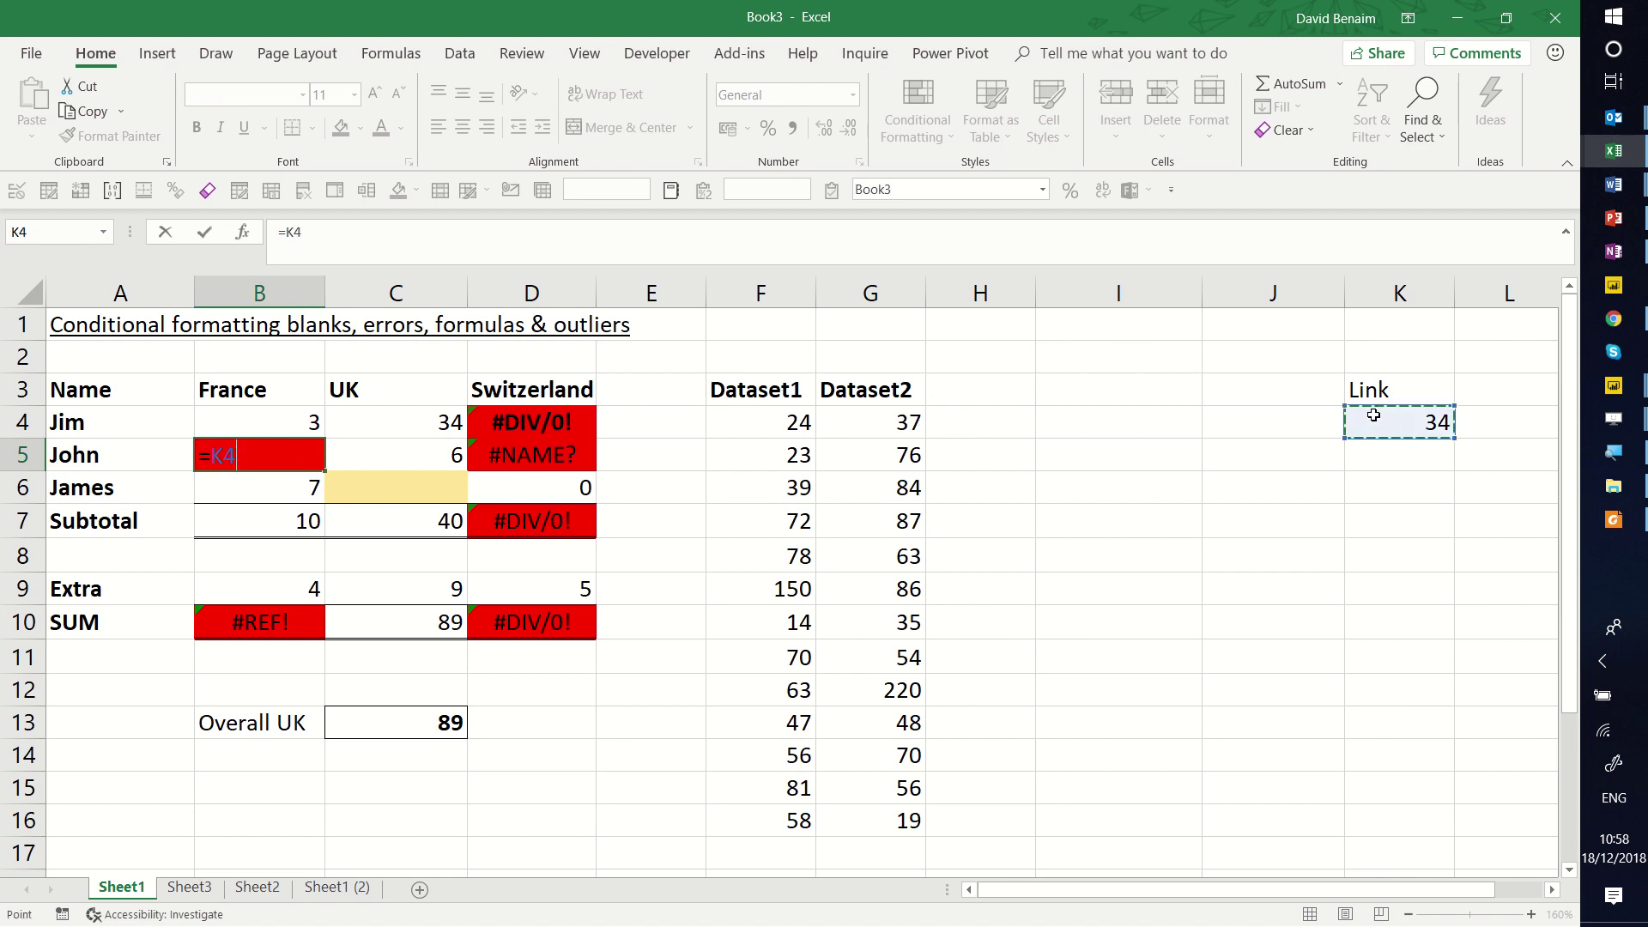
key("Return")
key("Up")
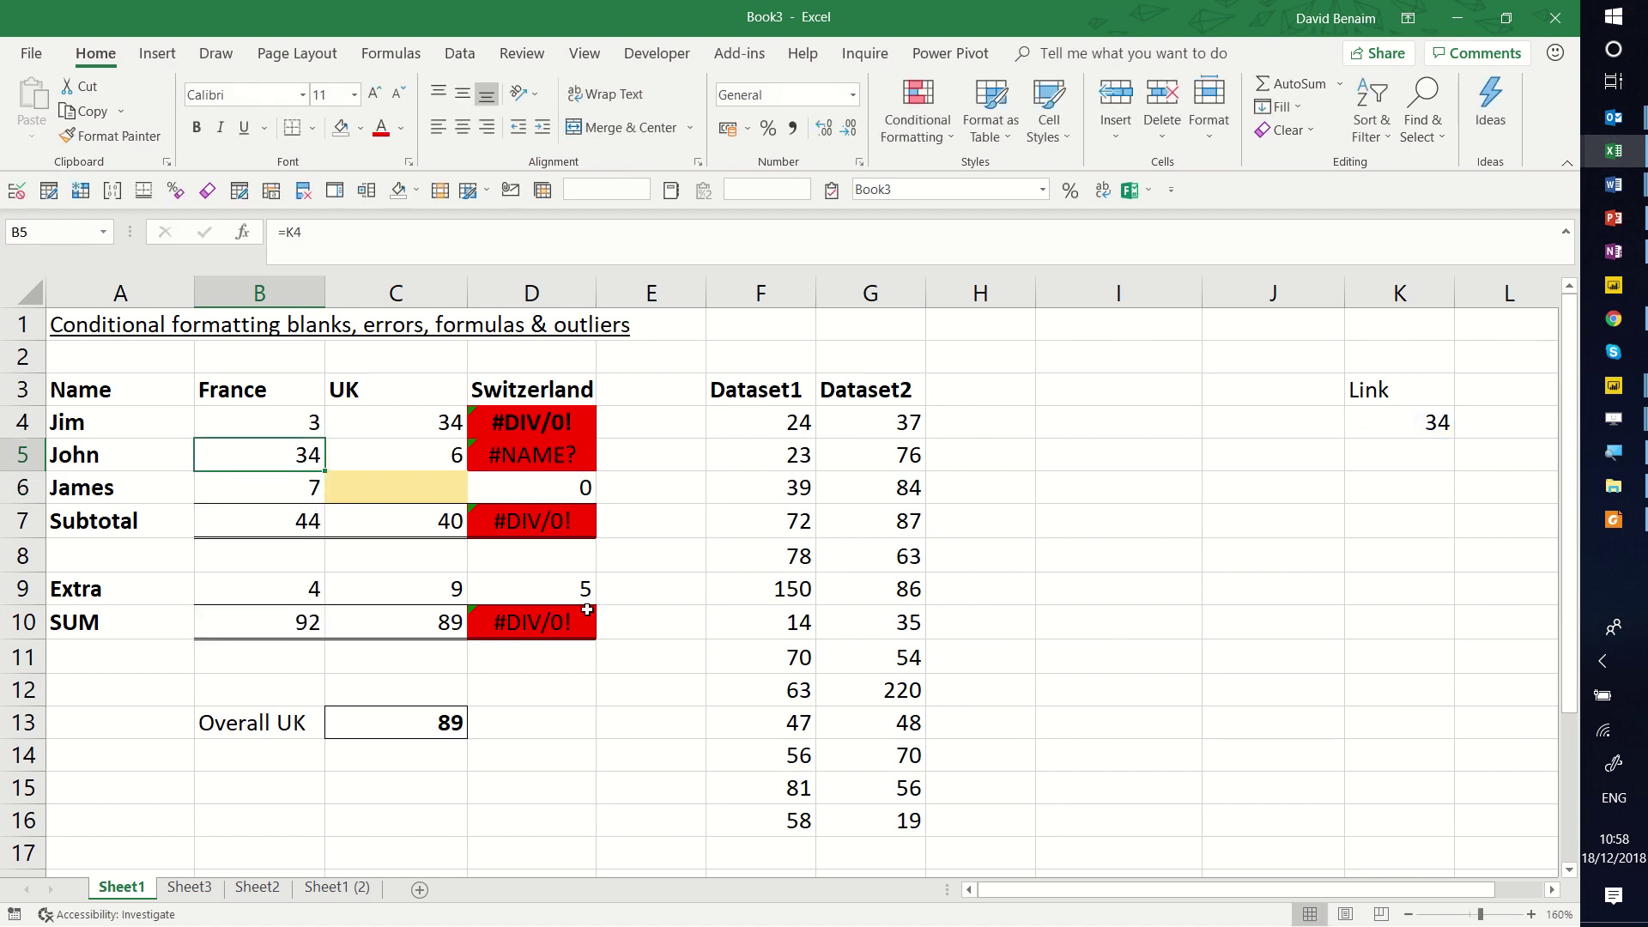
left_click(264, 512)
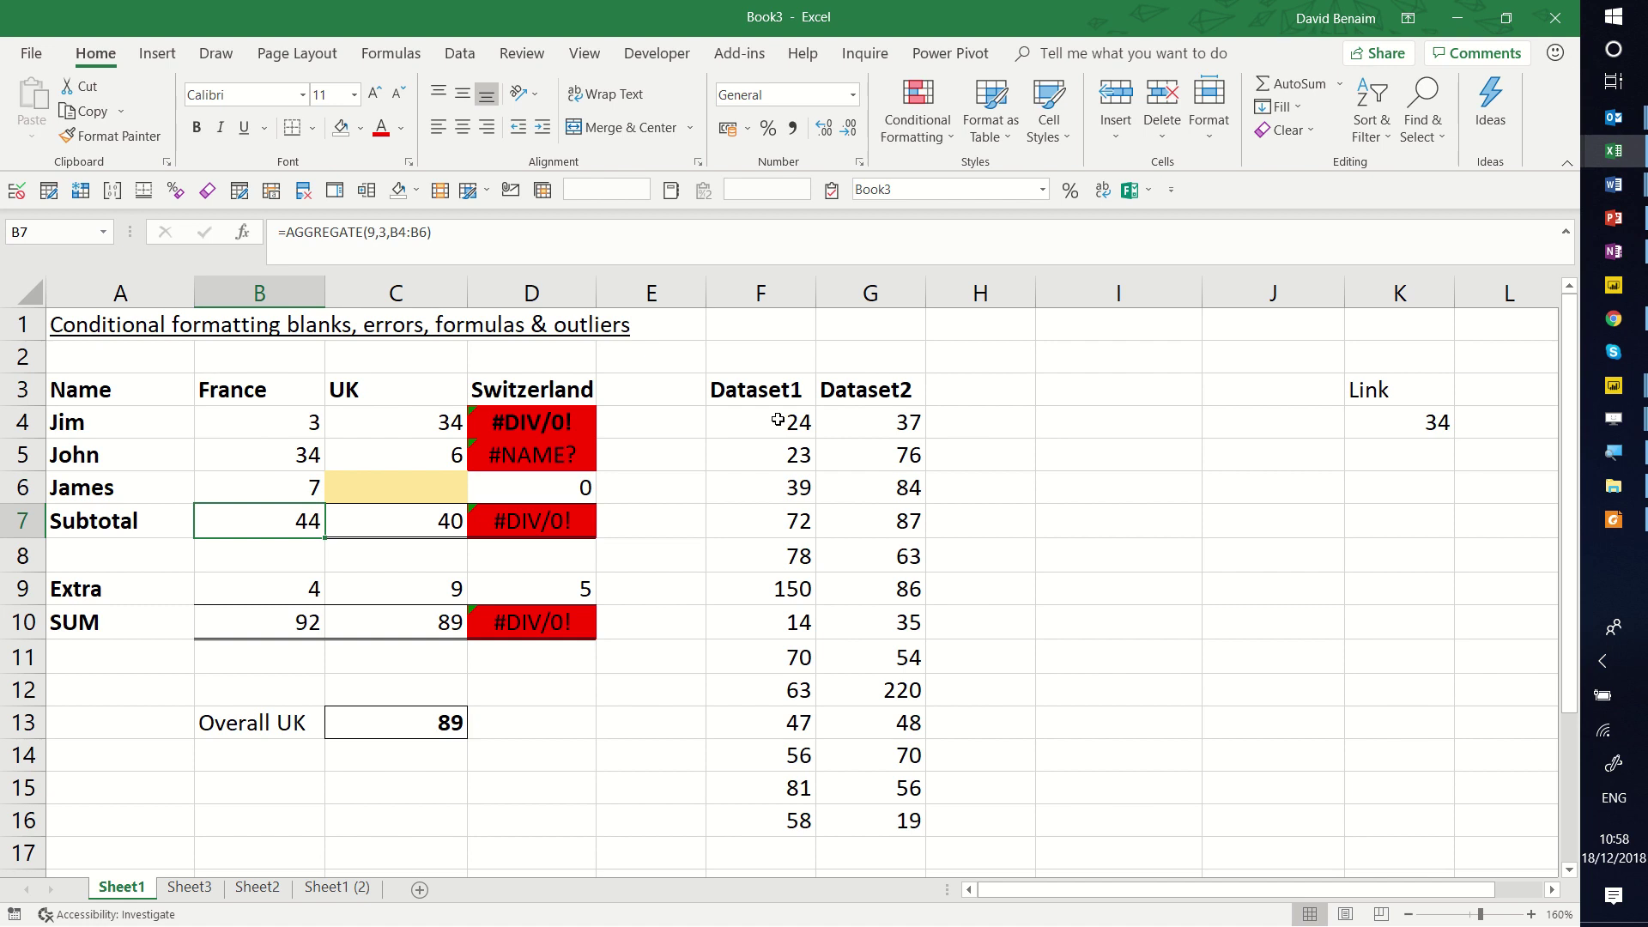
- Apply the Green - Yellow - Red Color Scale to F4:G16
left_click_drag(784, 423, 886, 820)
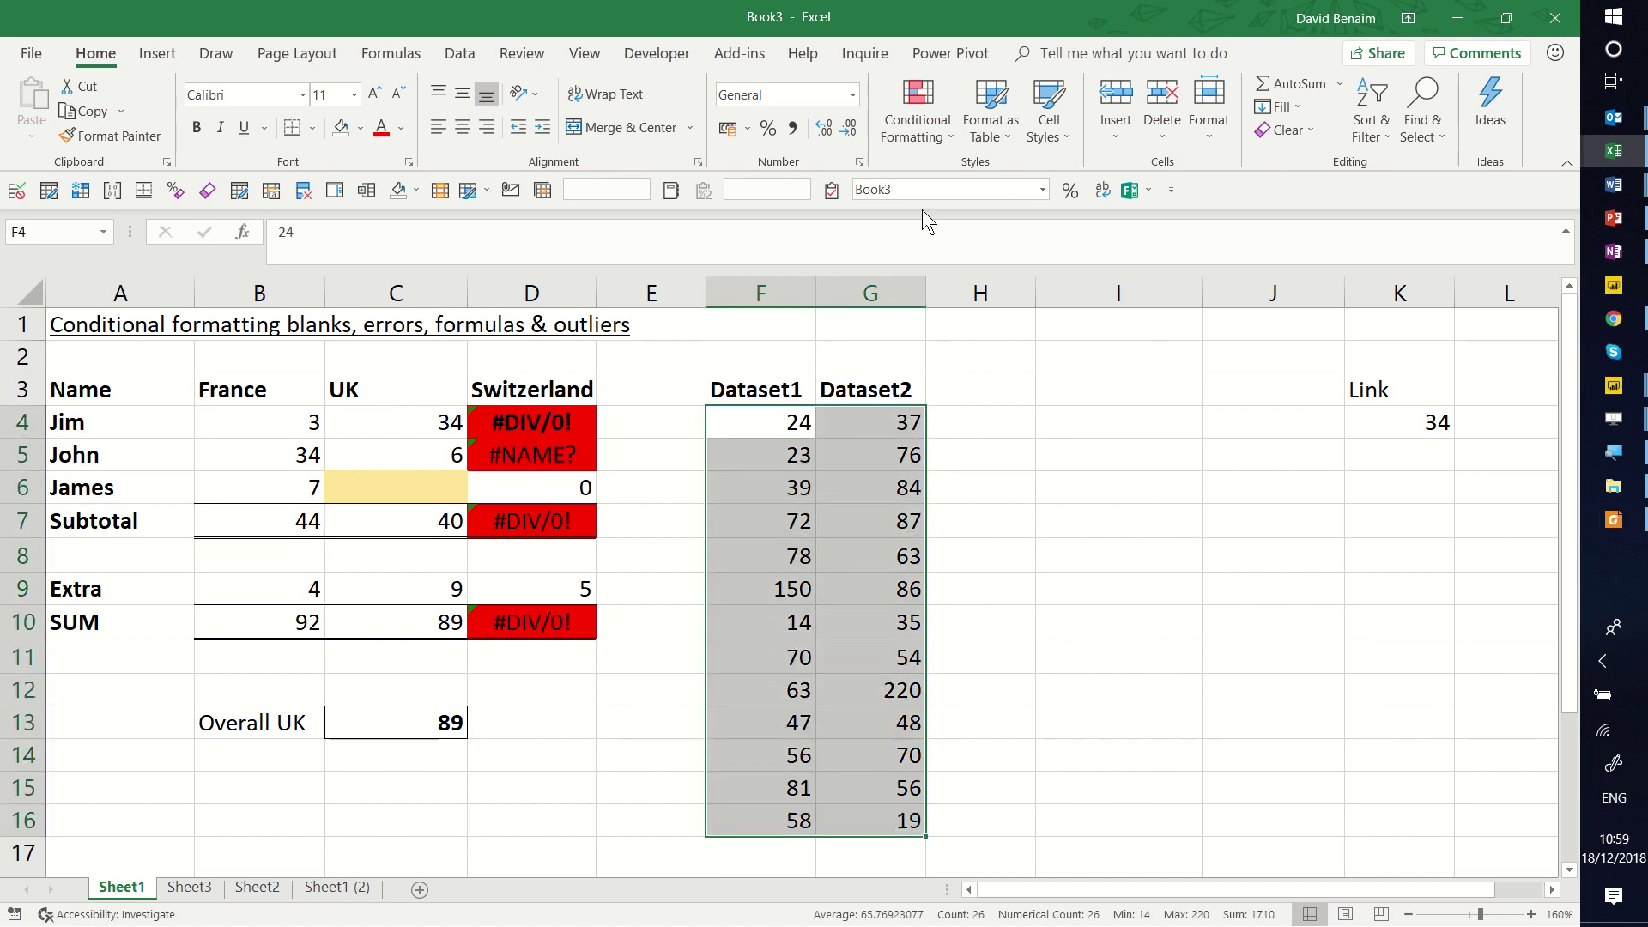
left_click(919, 120)
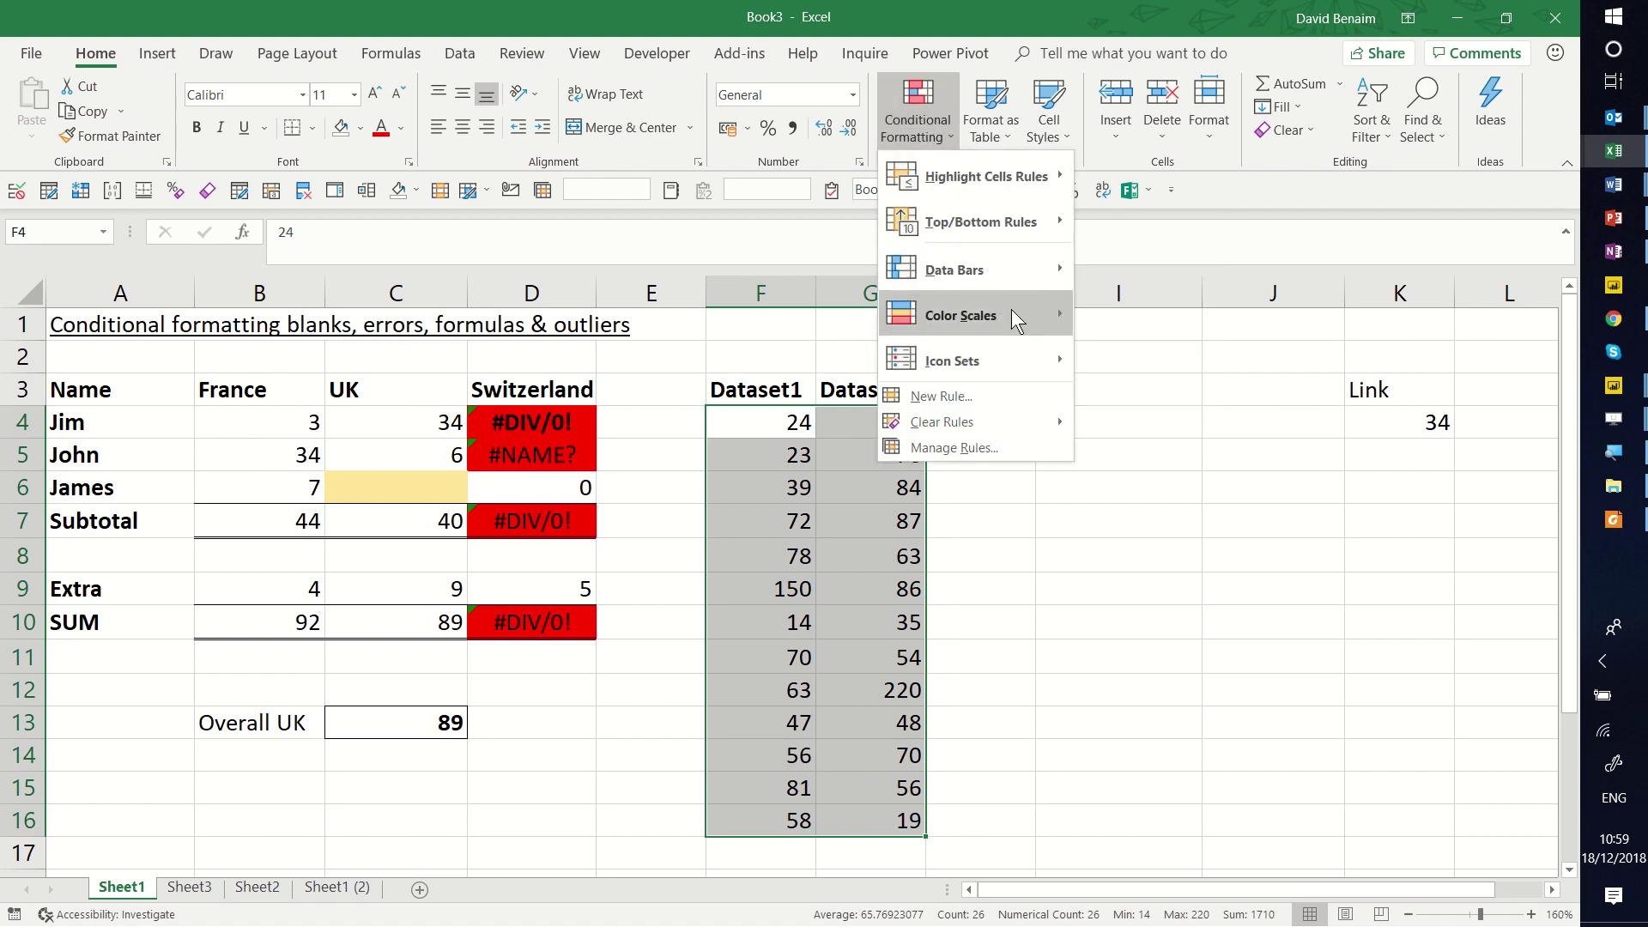
mouse_move(1012, 311)
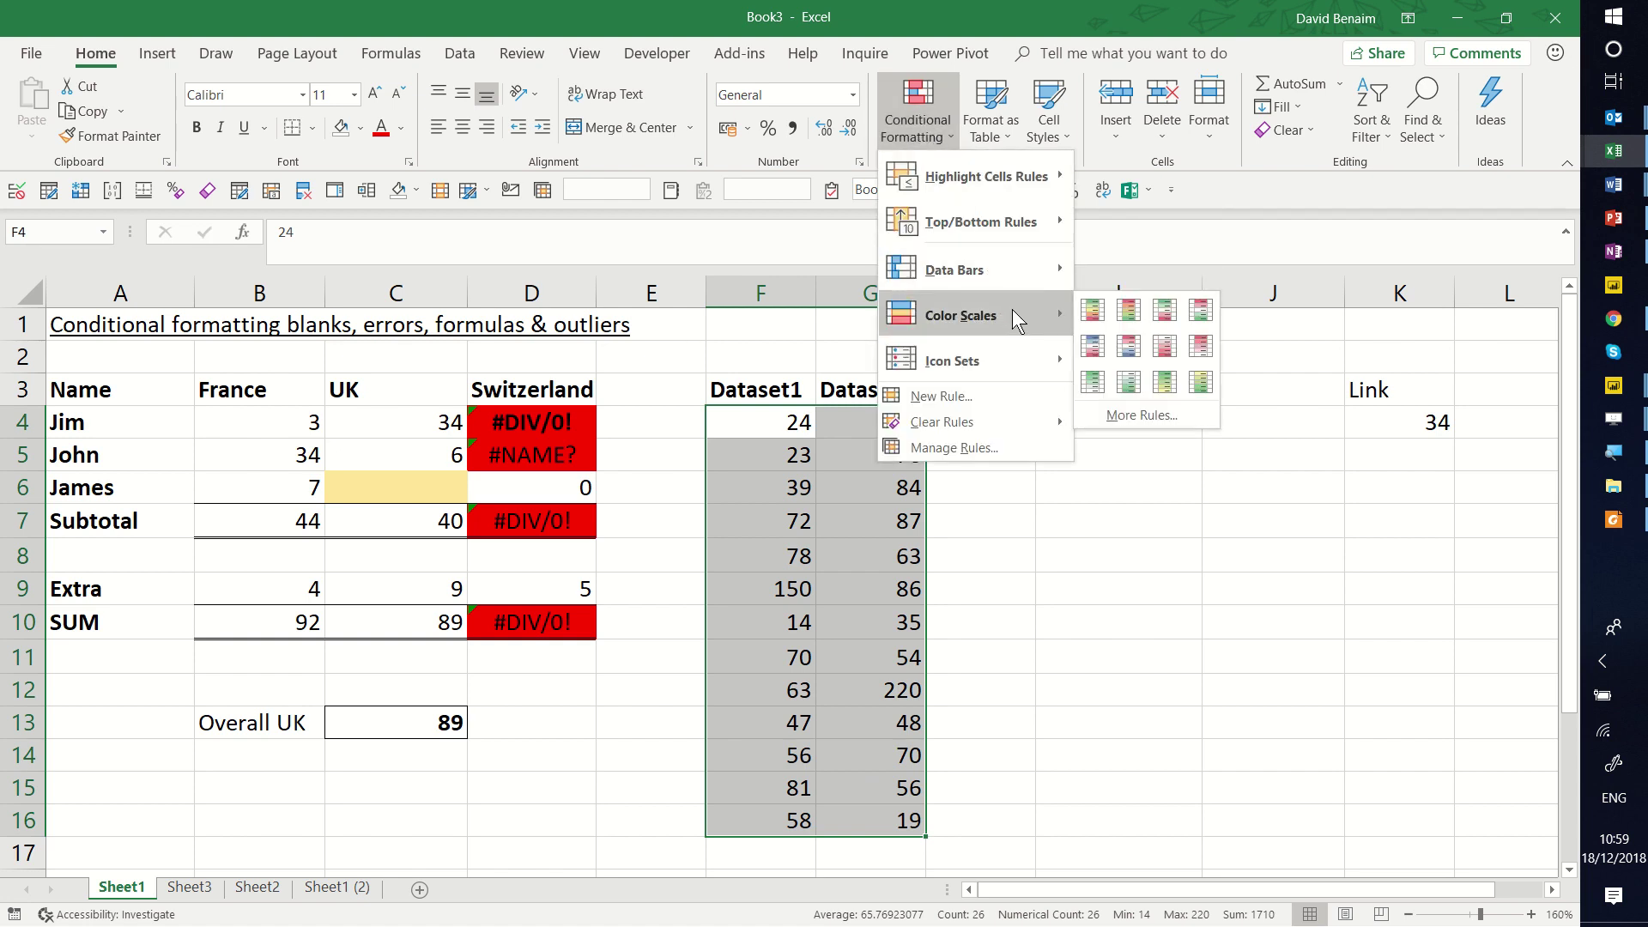
left_click(1093, 309)
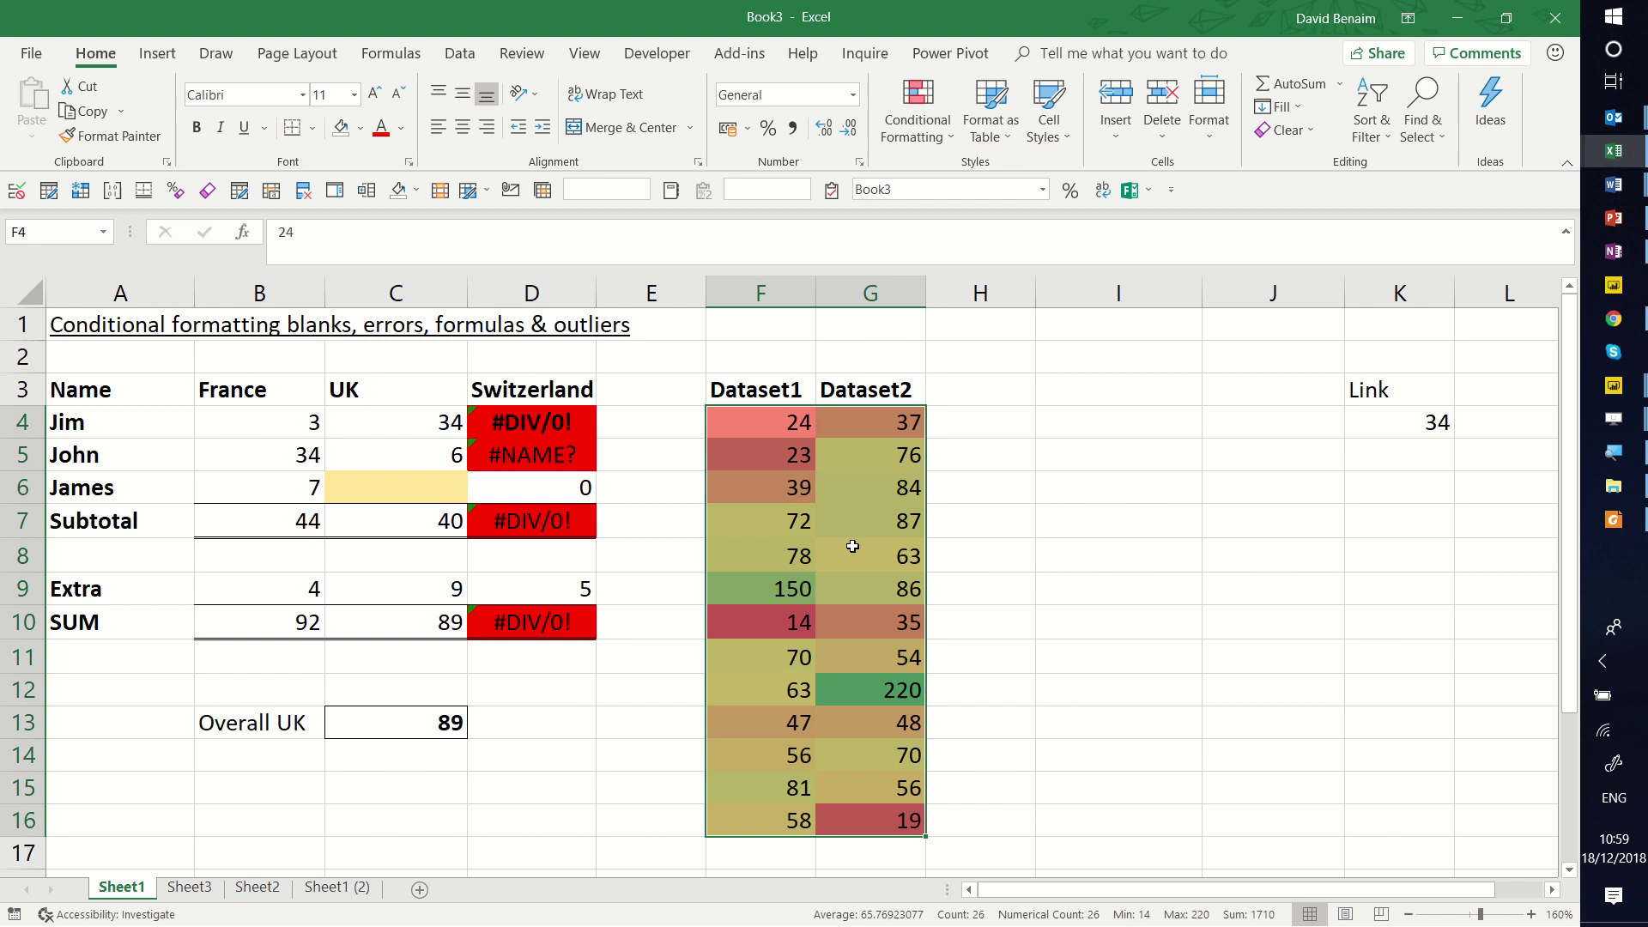
key("Down")
key("Down")
key("Down")
key("Down")
key("Down")
key("Down")
key("Down")
key("Down")
key("Right")
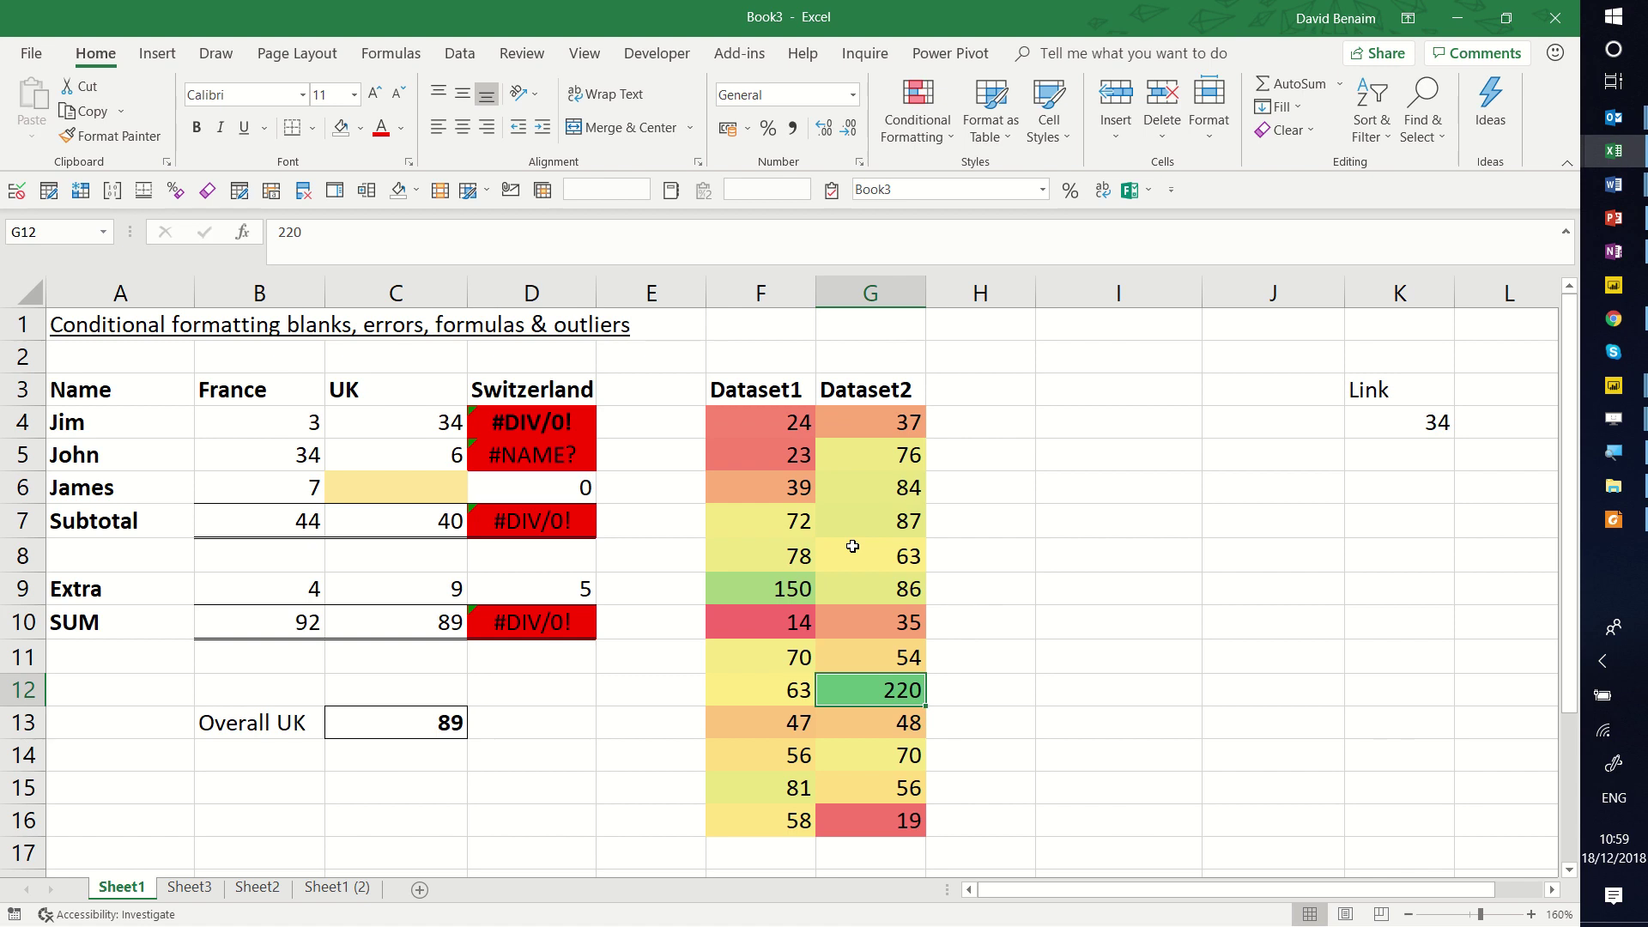
type("22")
key("Return")
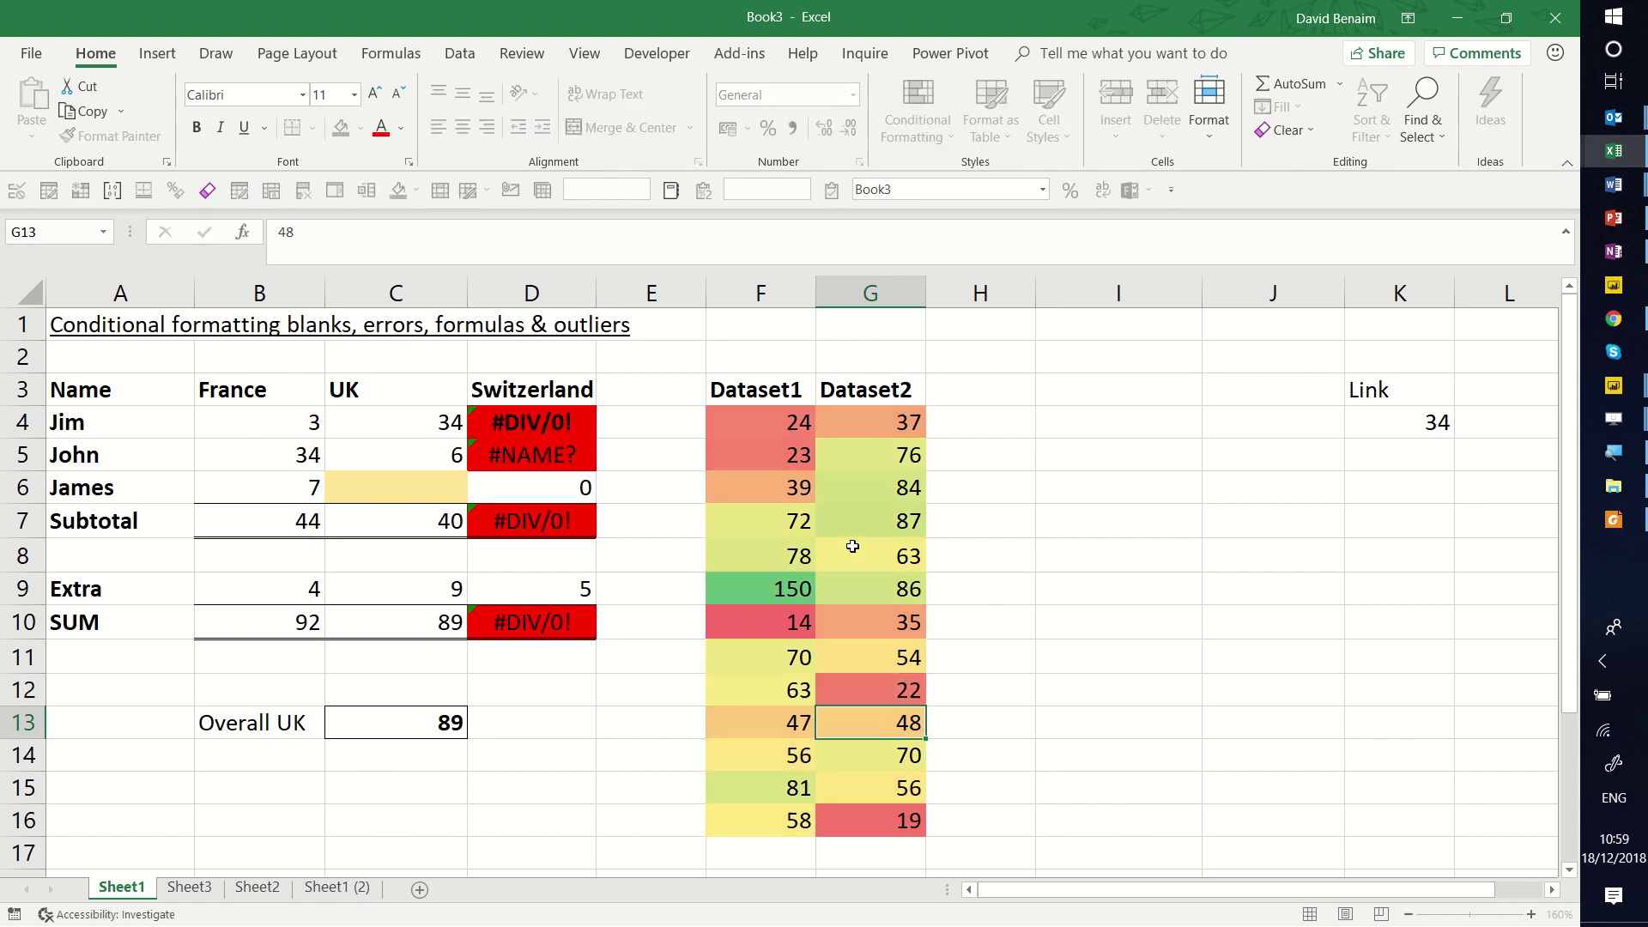
key("Left")
key("Up")
key("Up")
key("Up")
key("Up")
key("F2")
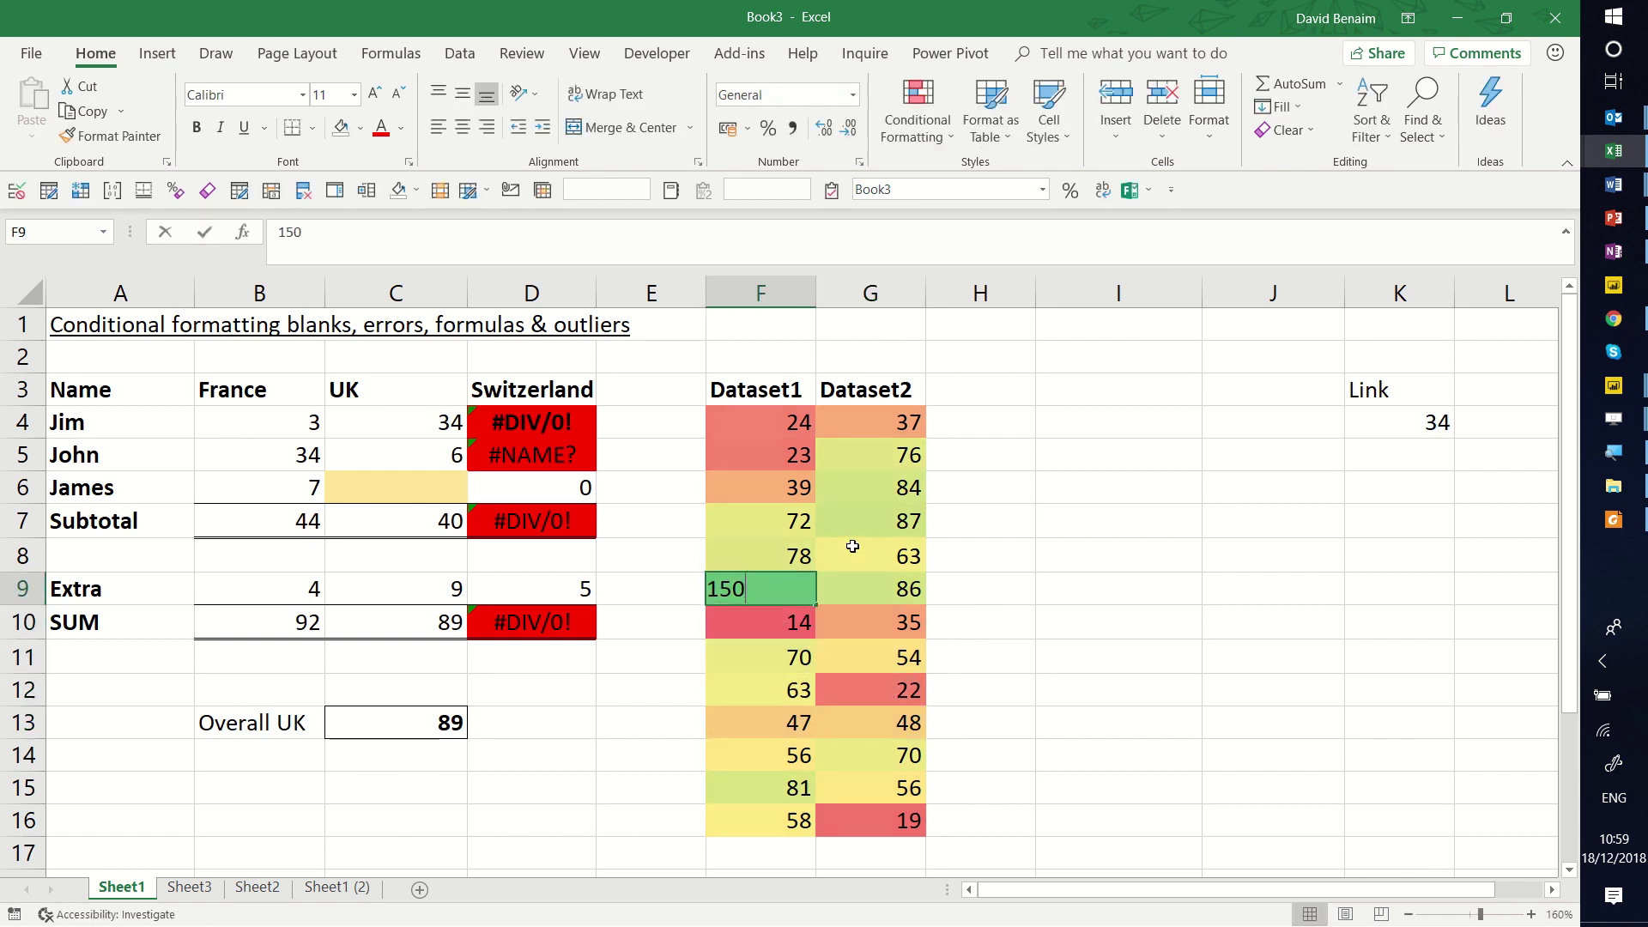
key("BackSpace")
key("Return")
key("Down")
key("Down")
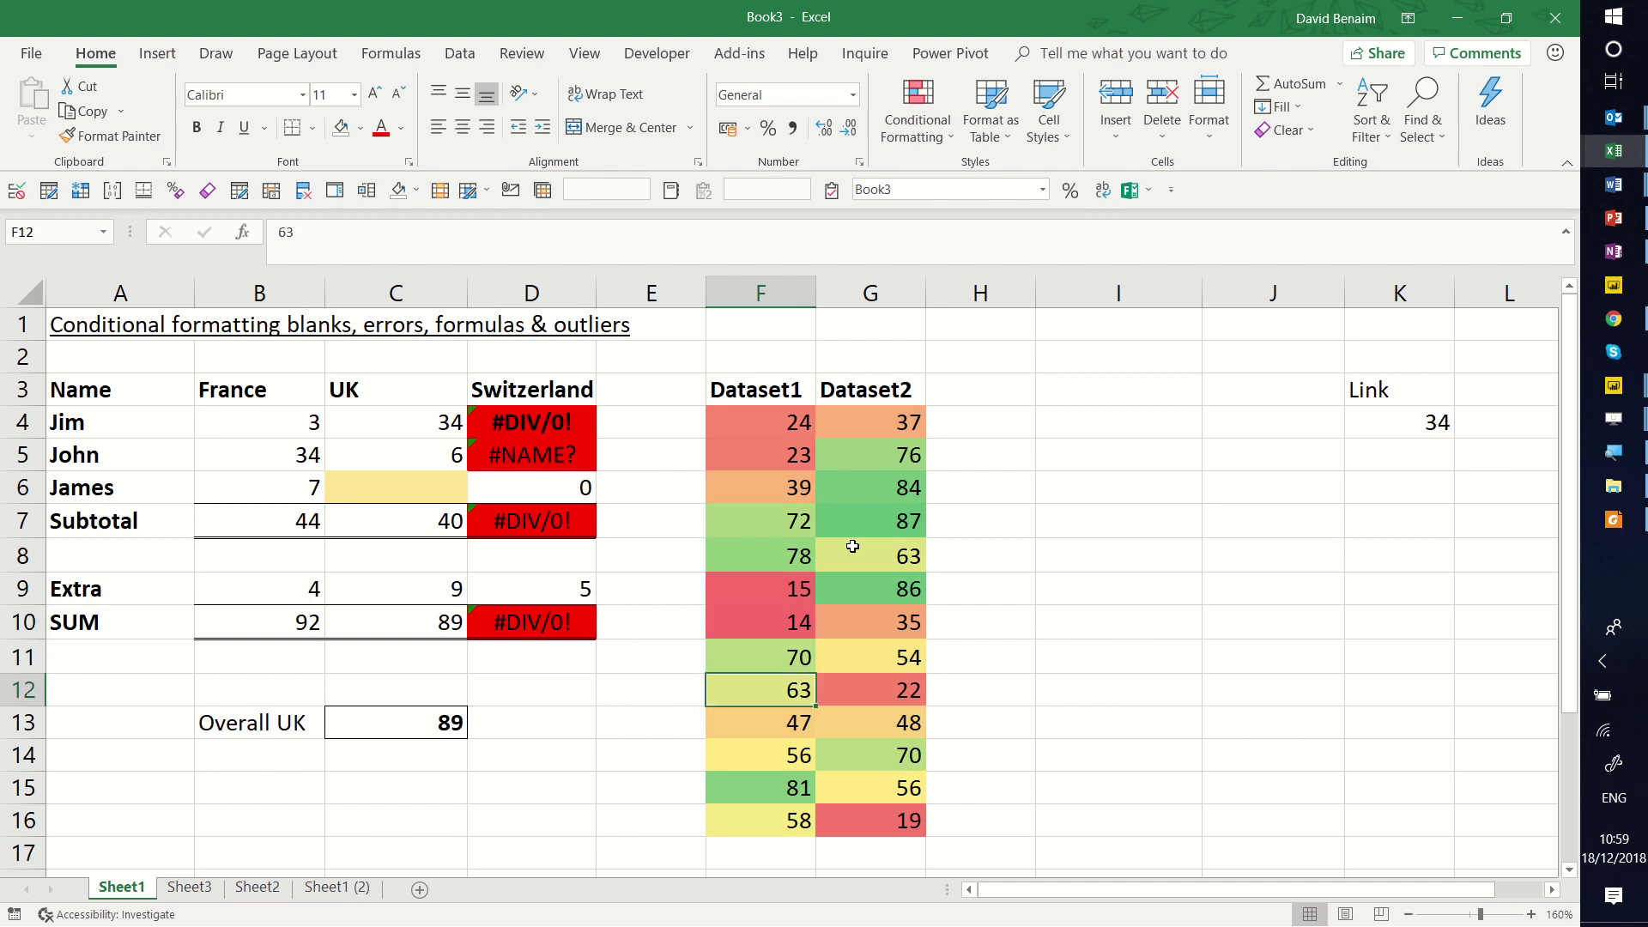
key("ctrl+z")
key("ctrl+z")
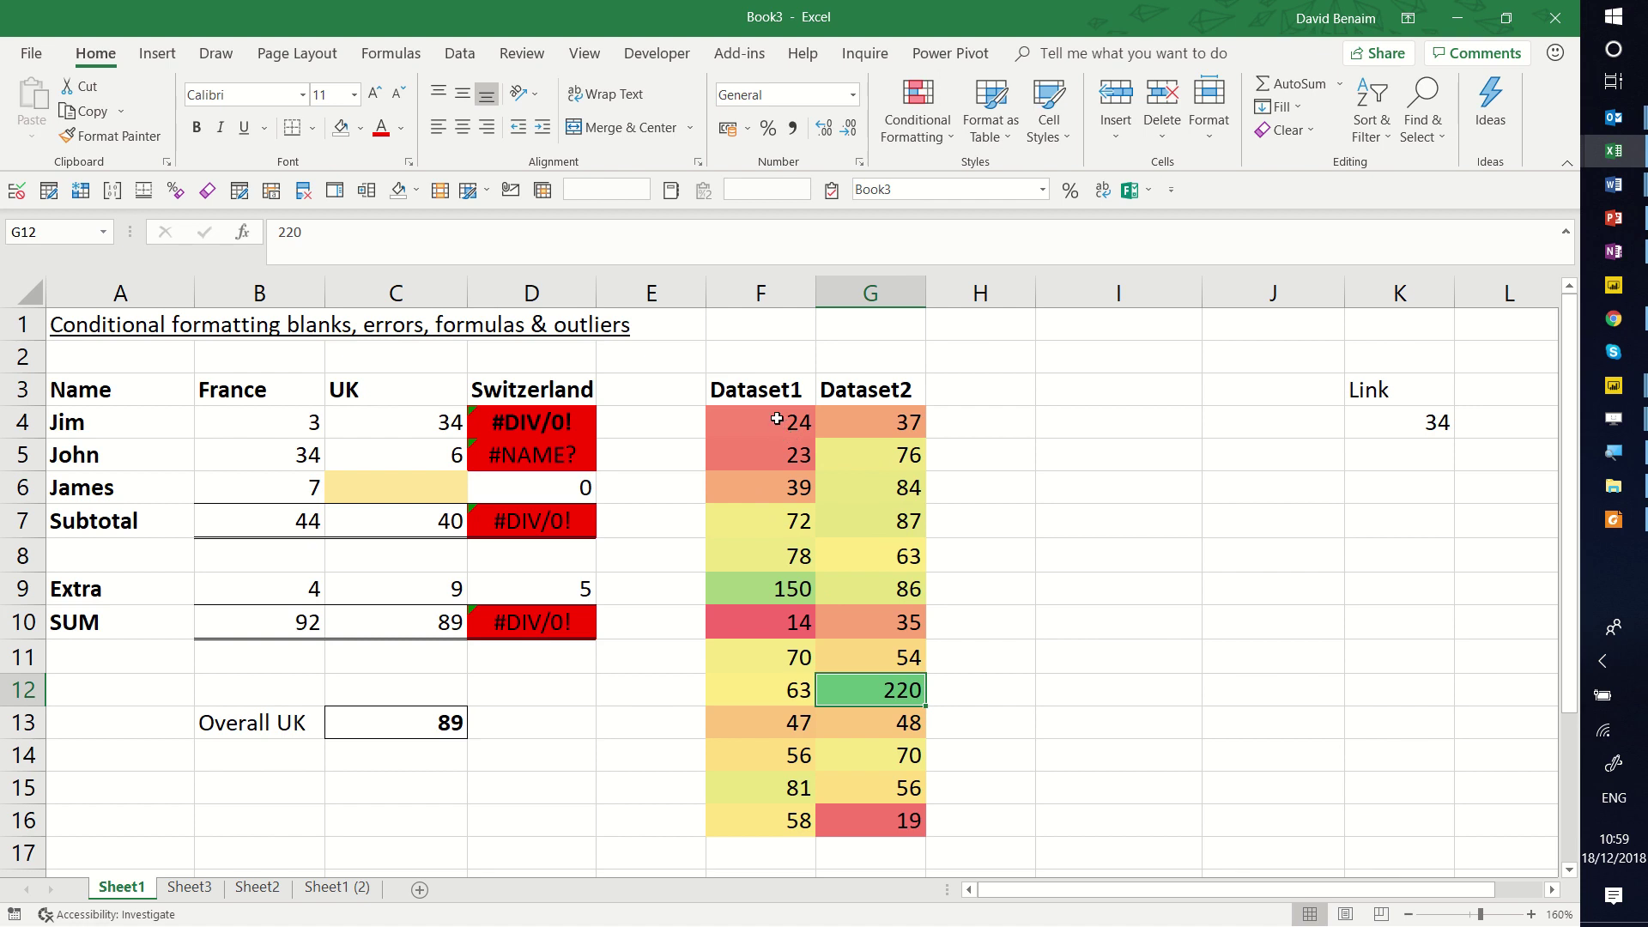
left_click_drag(777, 418, 881, 818)
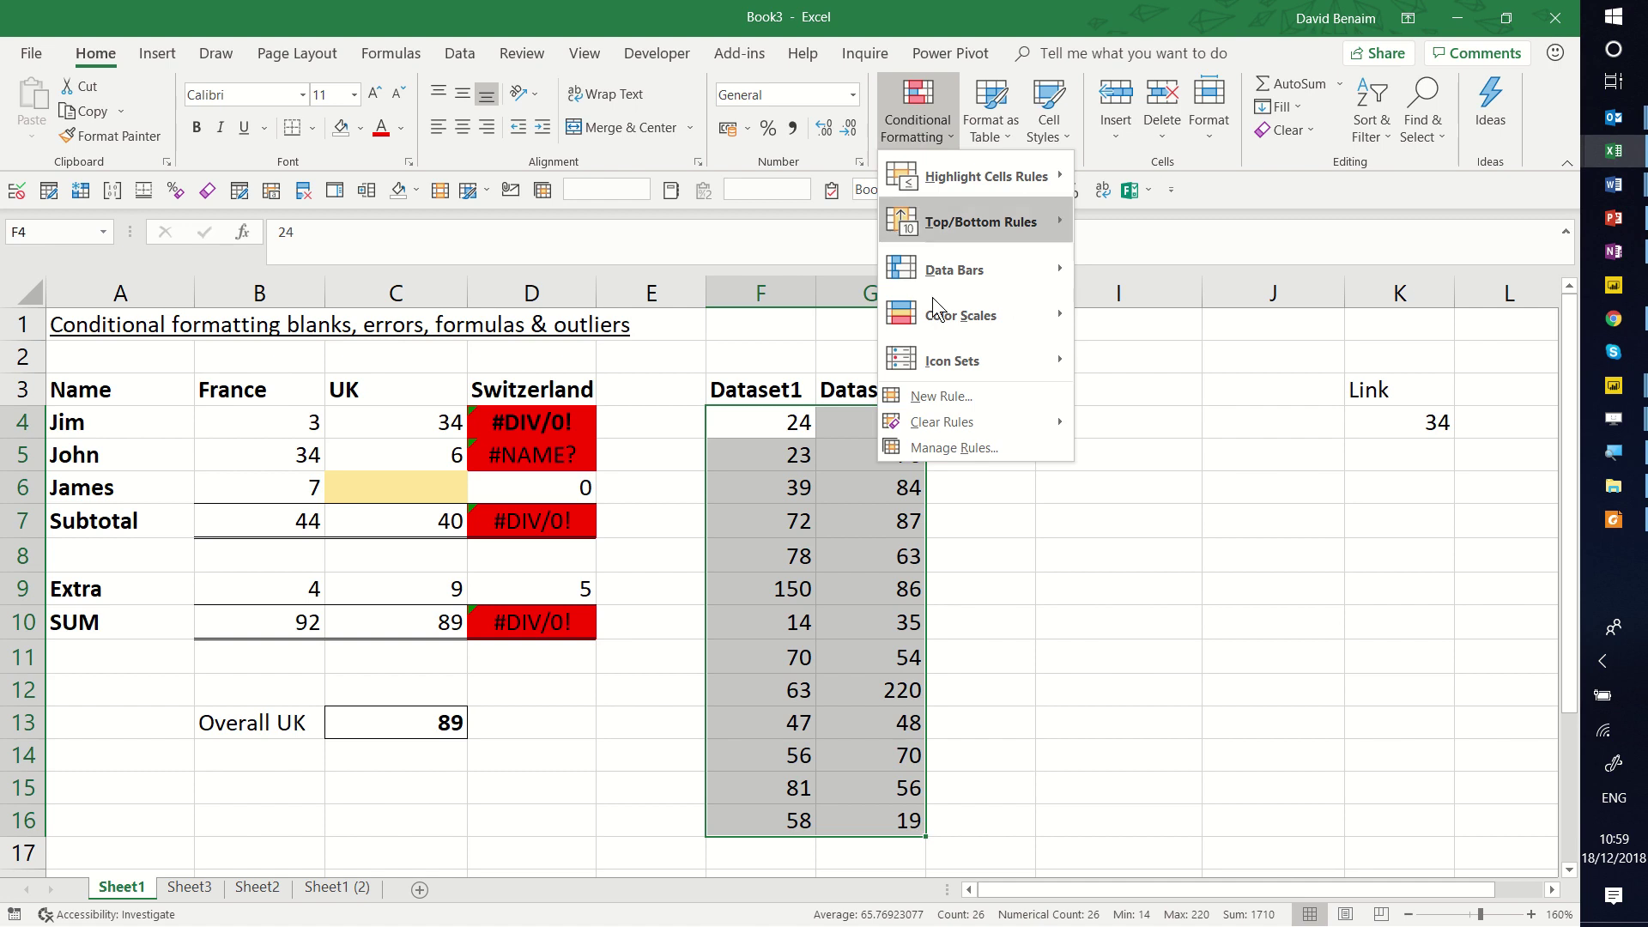
- Start an above-or-below-average rule, trying 2 std dev above and then below
left_click(961, 400)
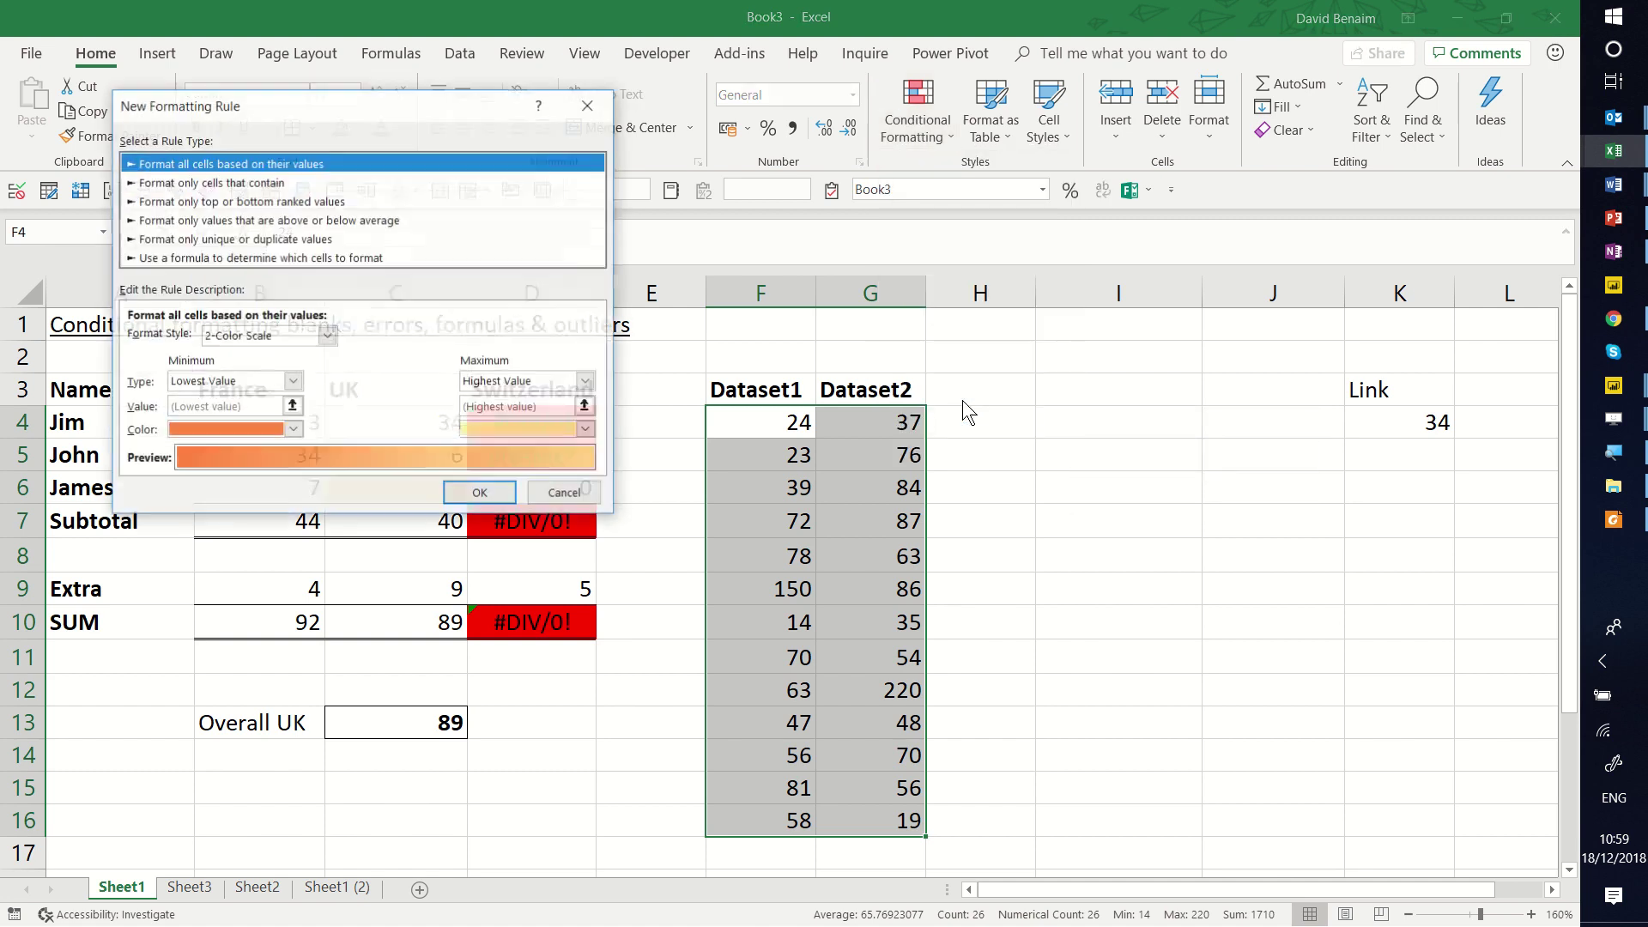
left_click(137, 221)
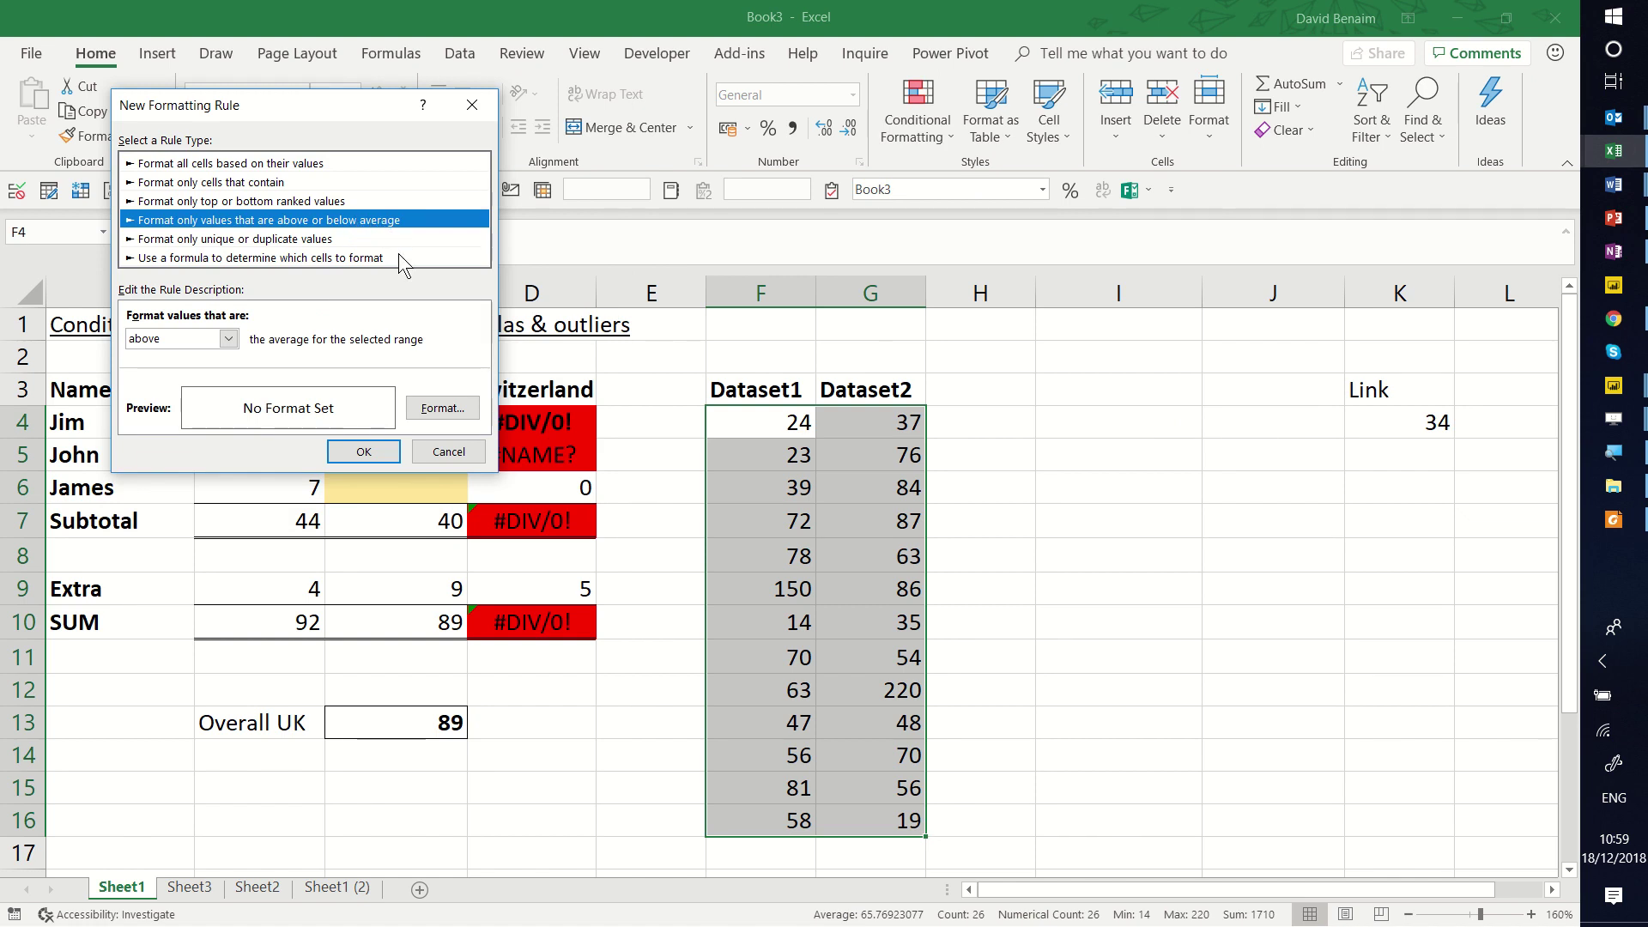
left_click(228, 339)
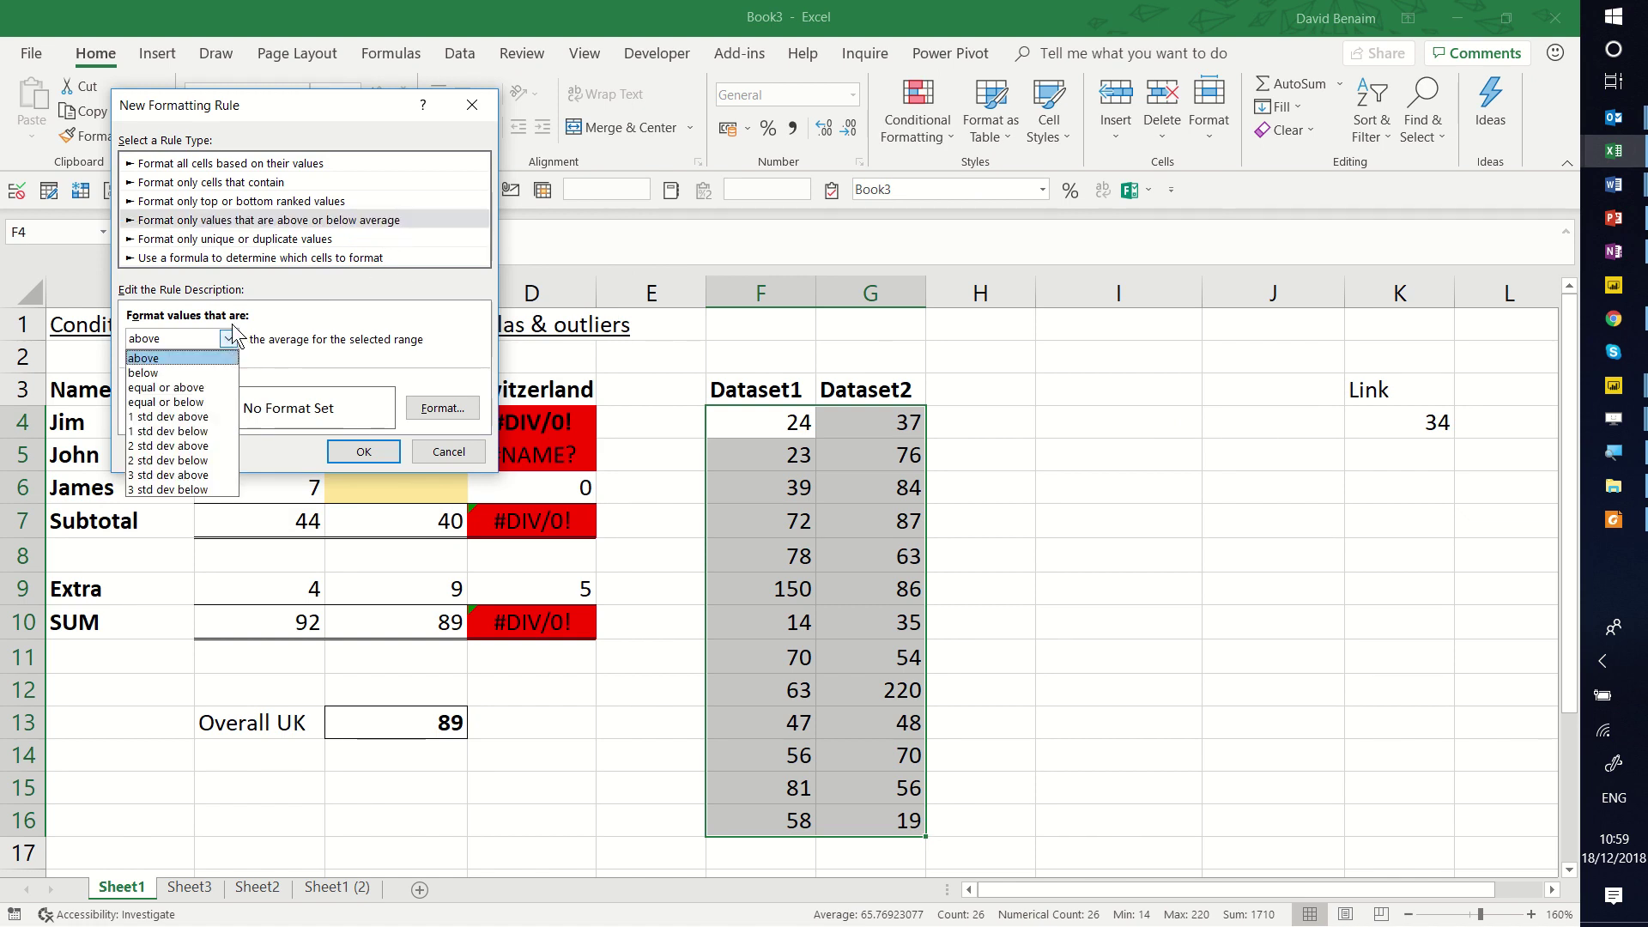
left_click(228, 446)
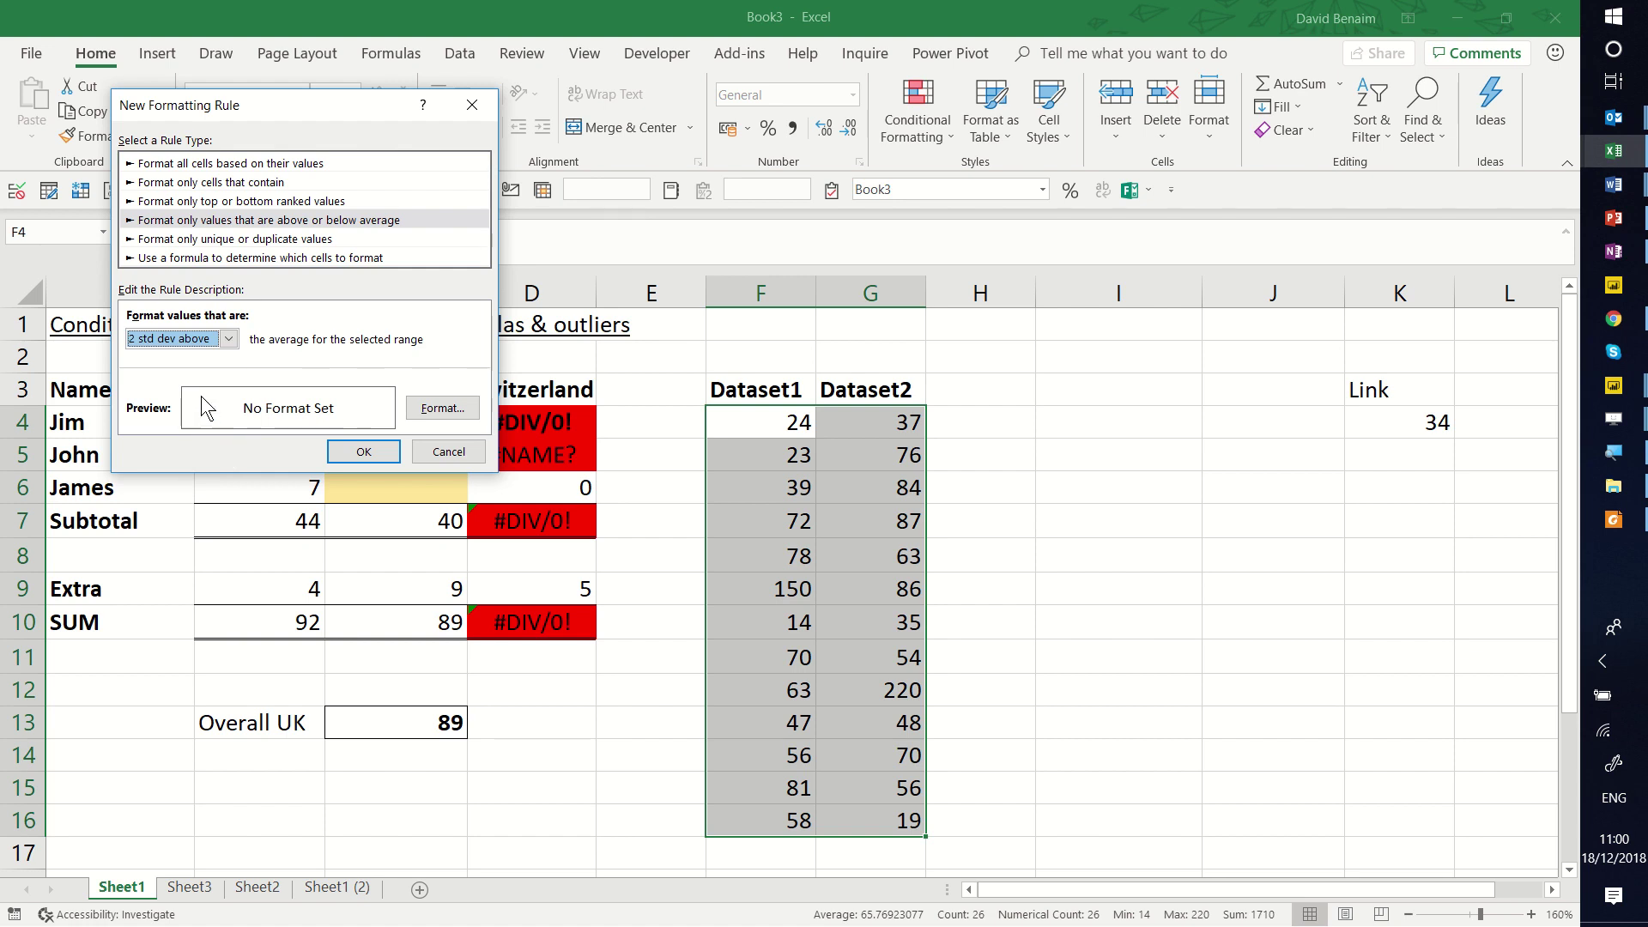
left_click(229, 338)
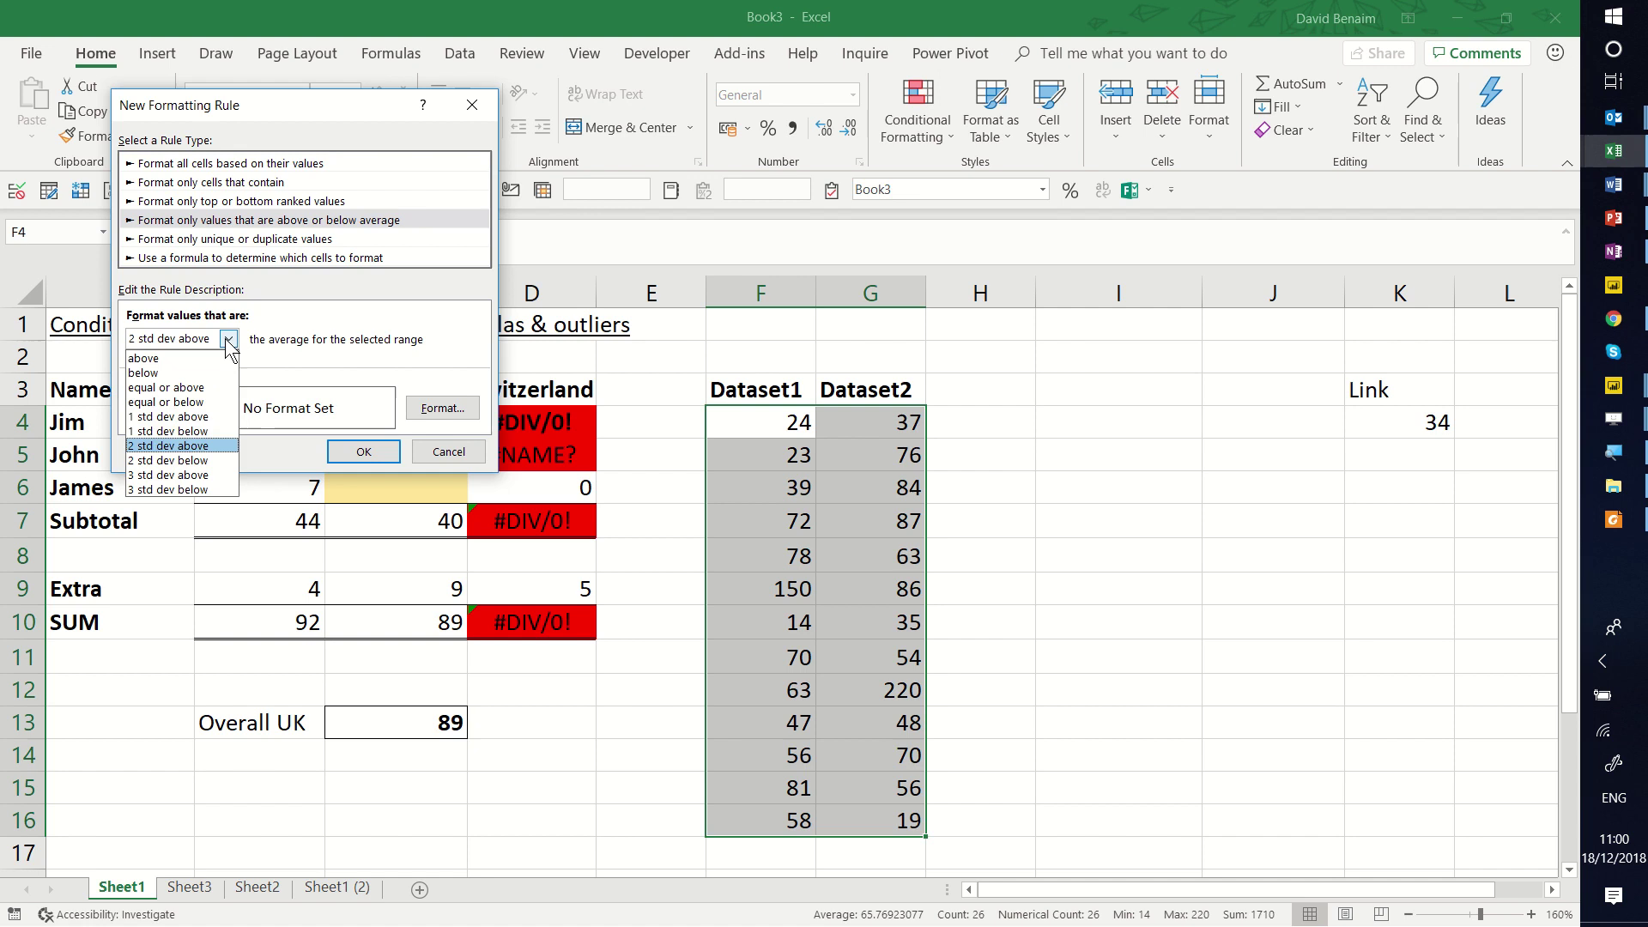
left_click(204, 460)
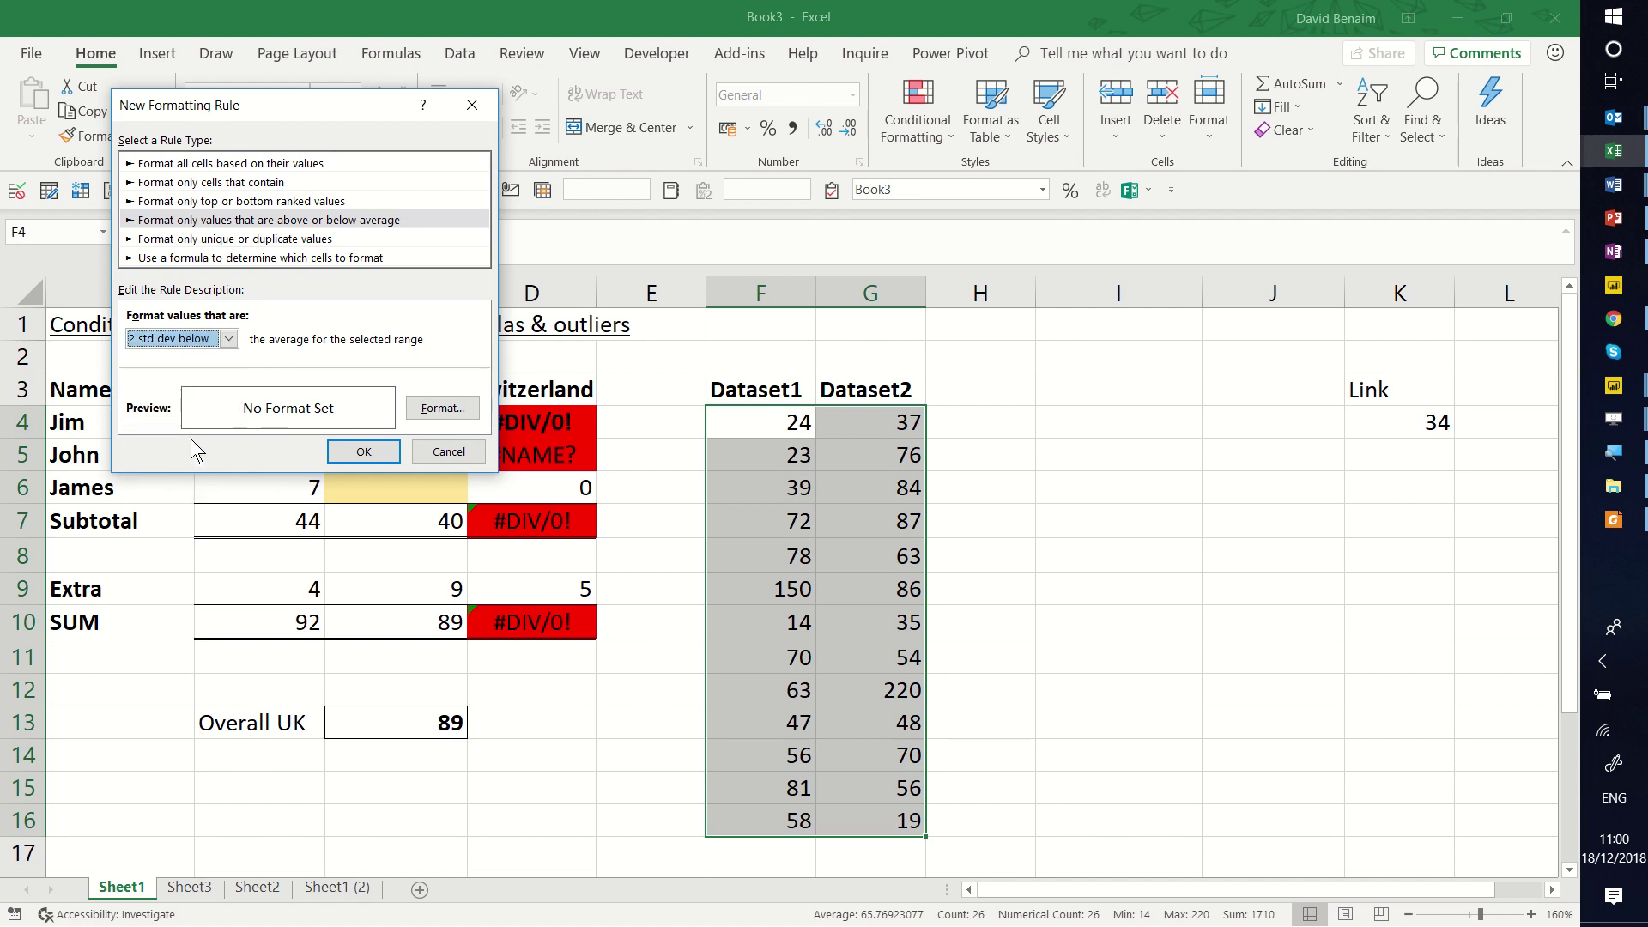
left_click(174, 338)
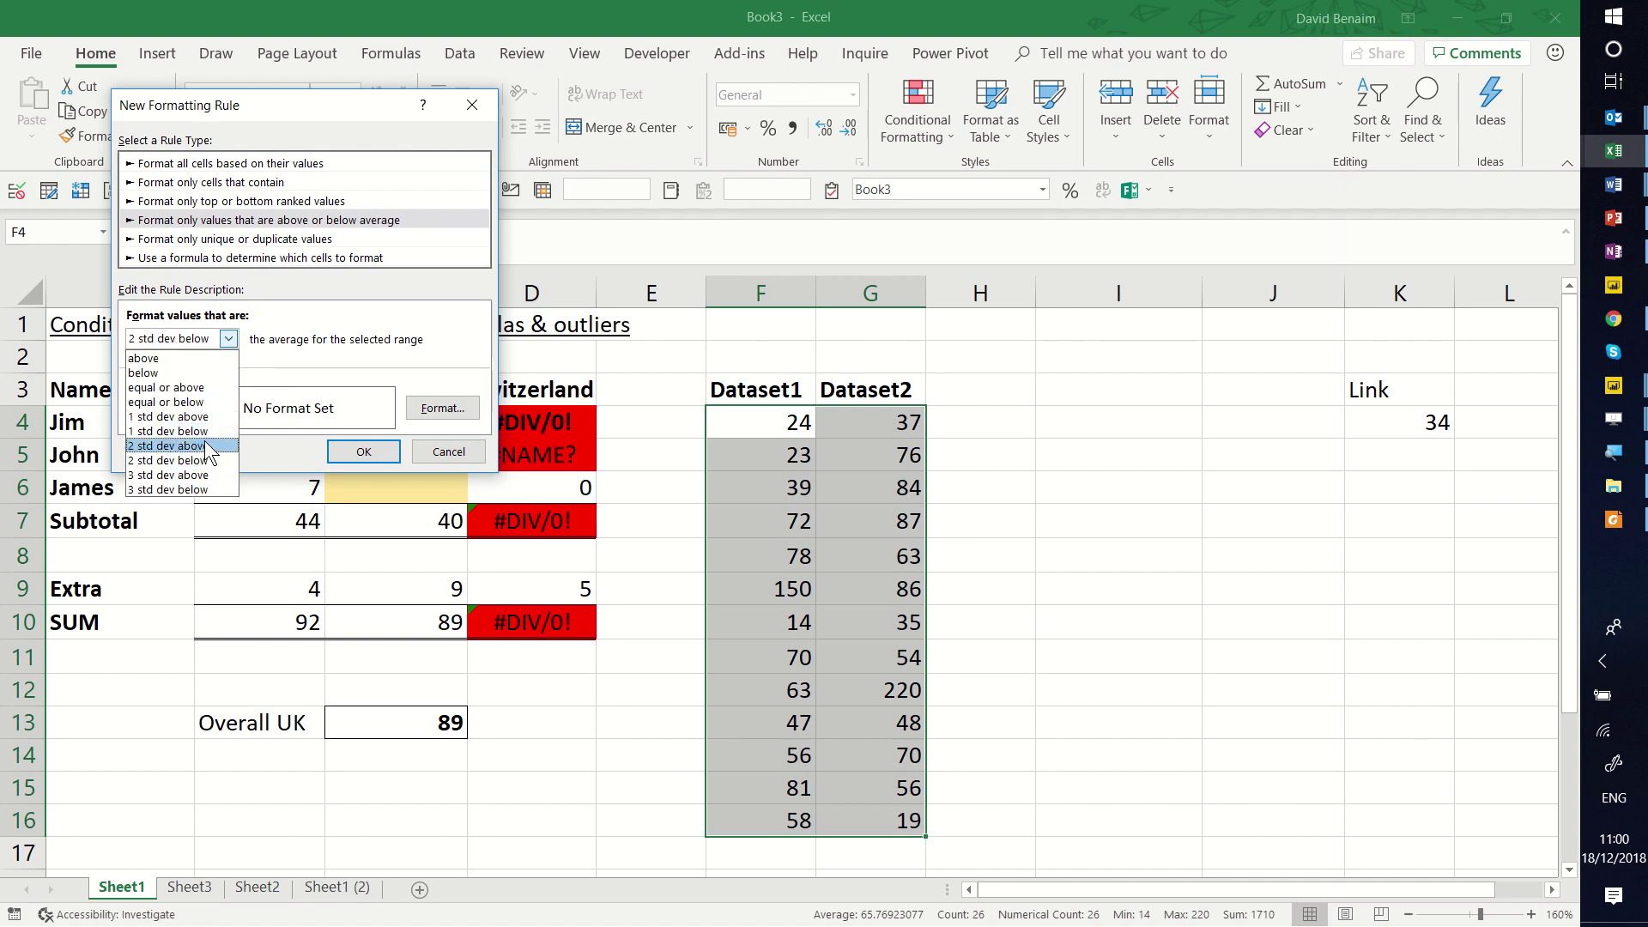
- Set the rule to 2 std dev above with a light grey fill and apply it
left_click(213, 446)
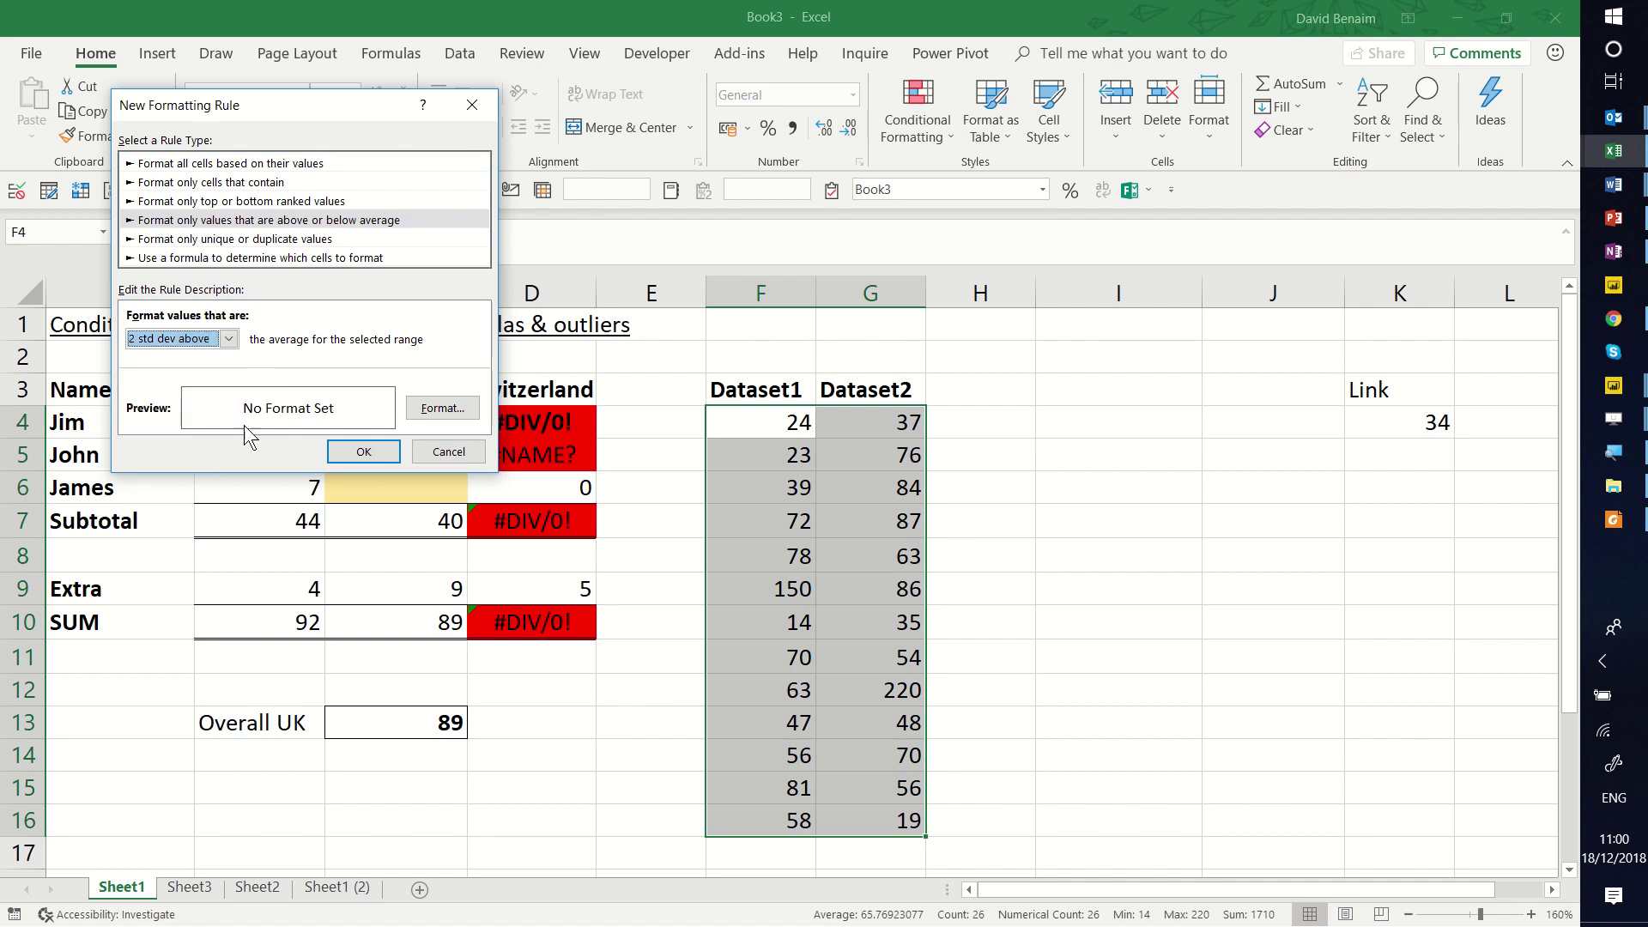
left_click(463, 409)
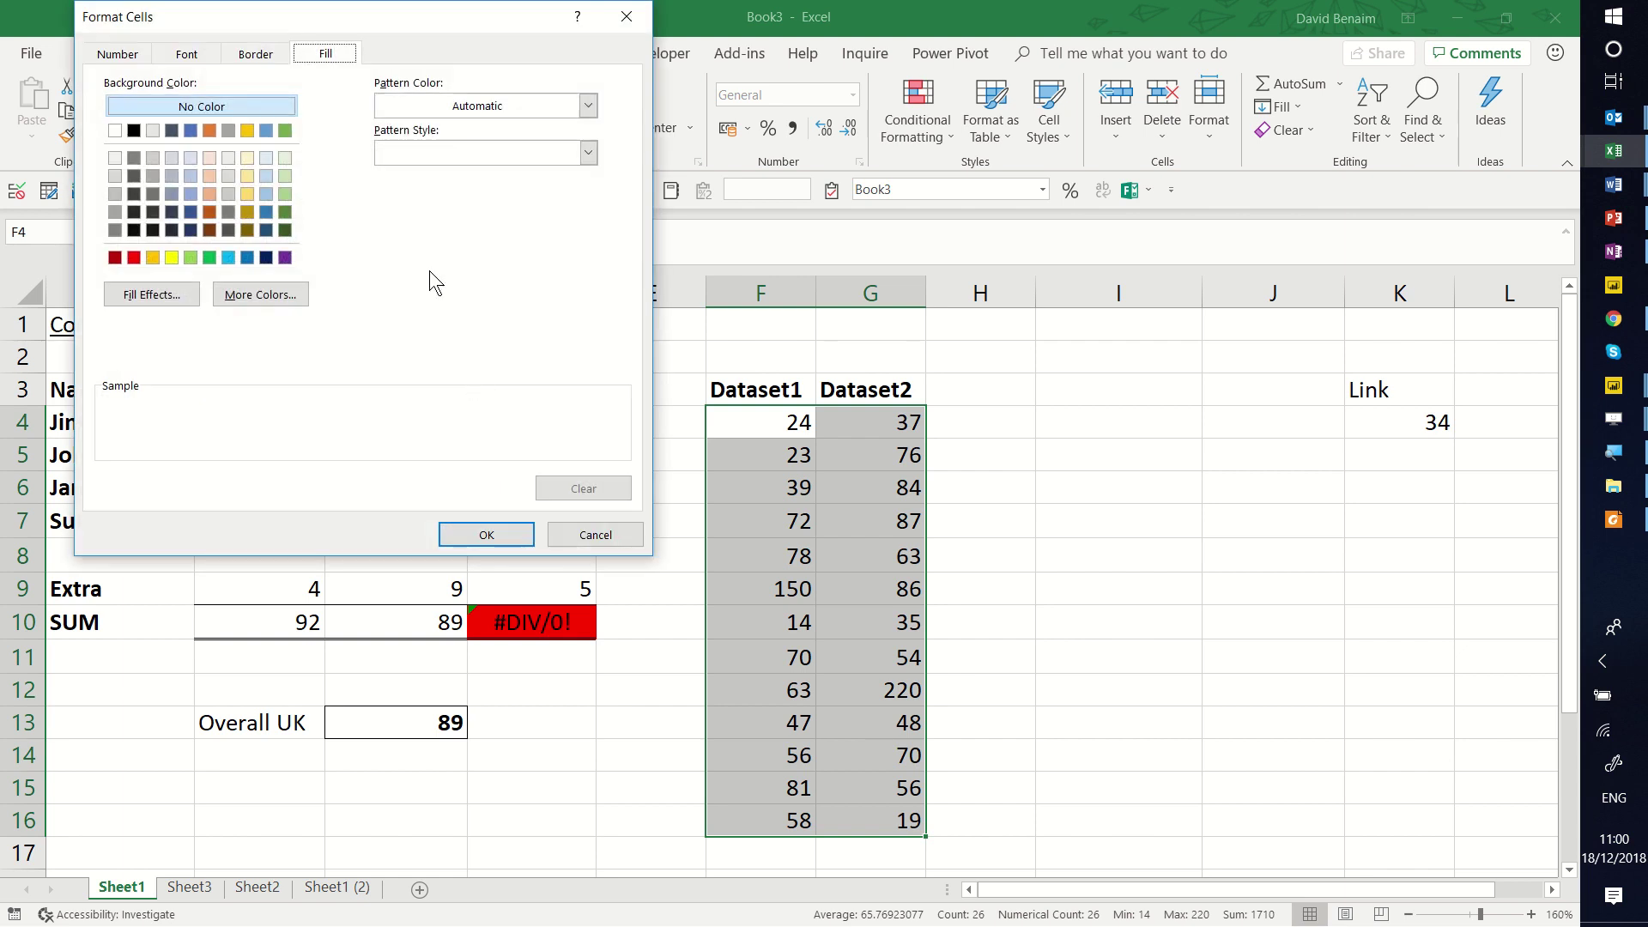
left_click(228, 176)
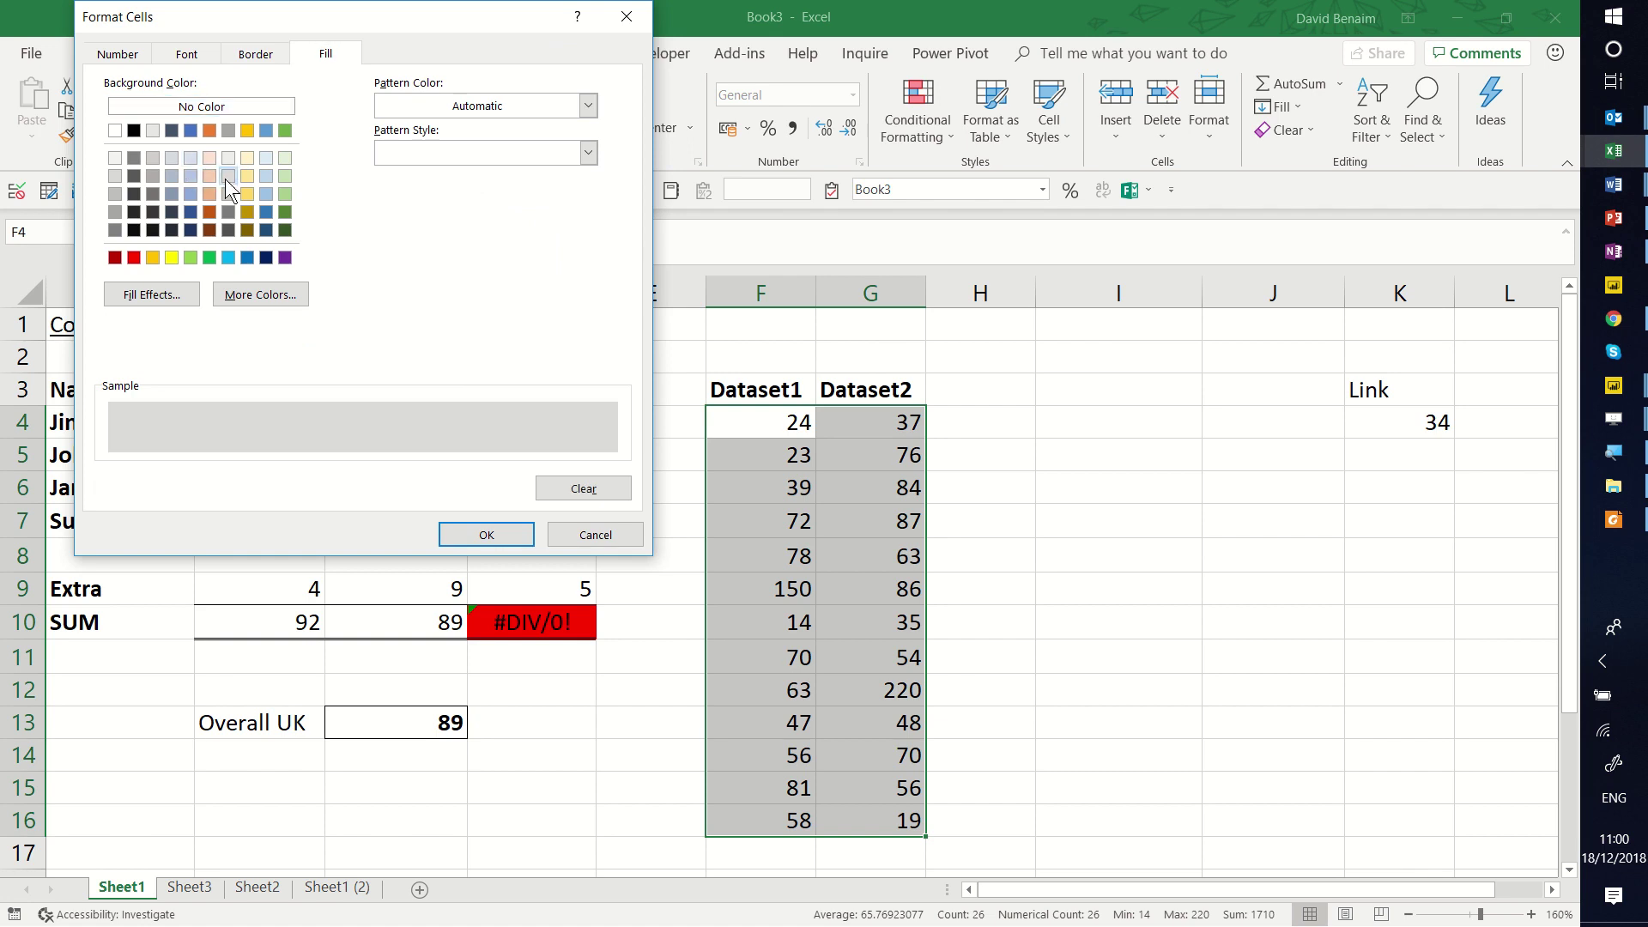
left_click(479, 537)
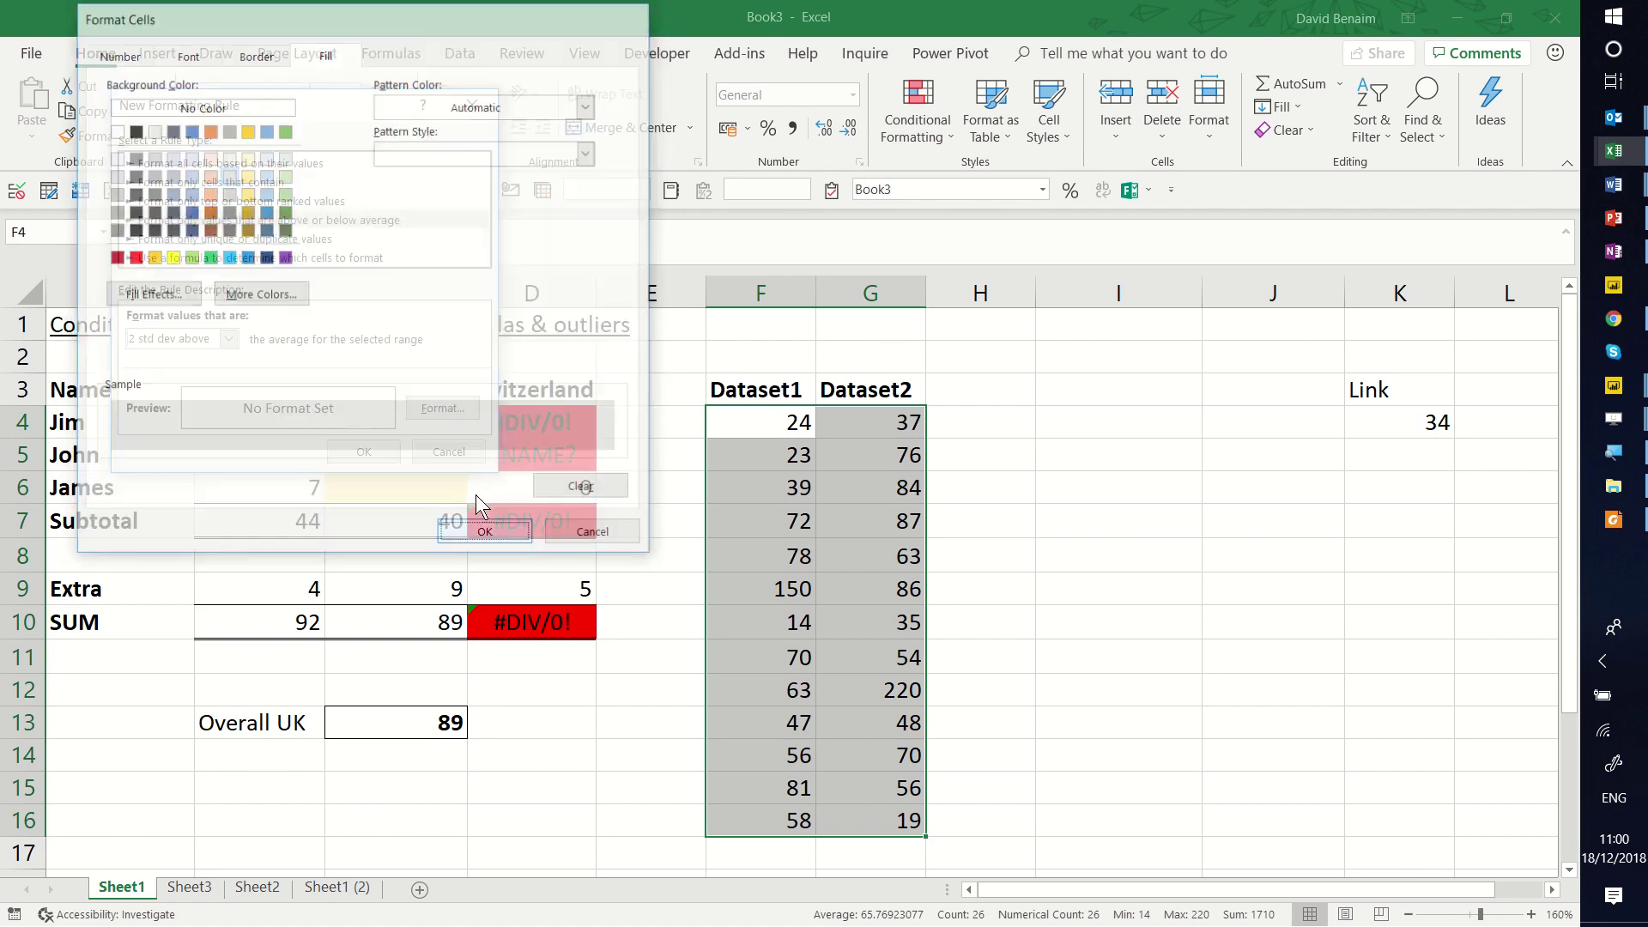
left_click(467, 450)
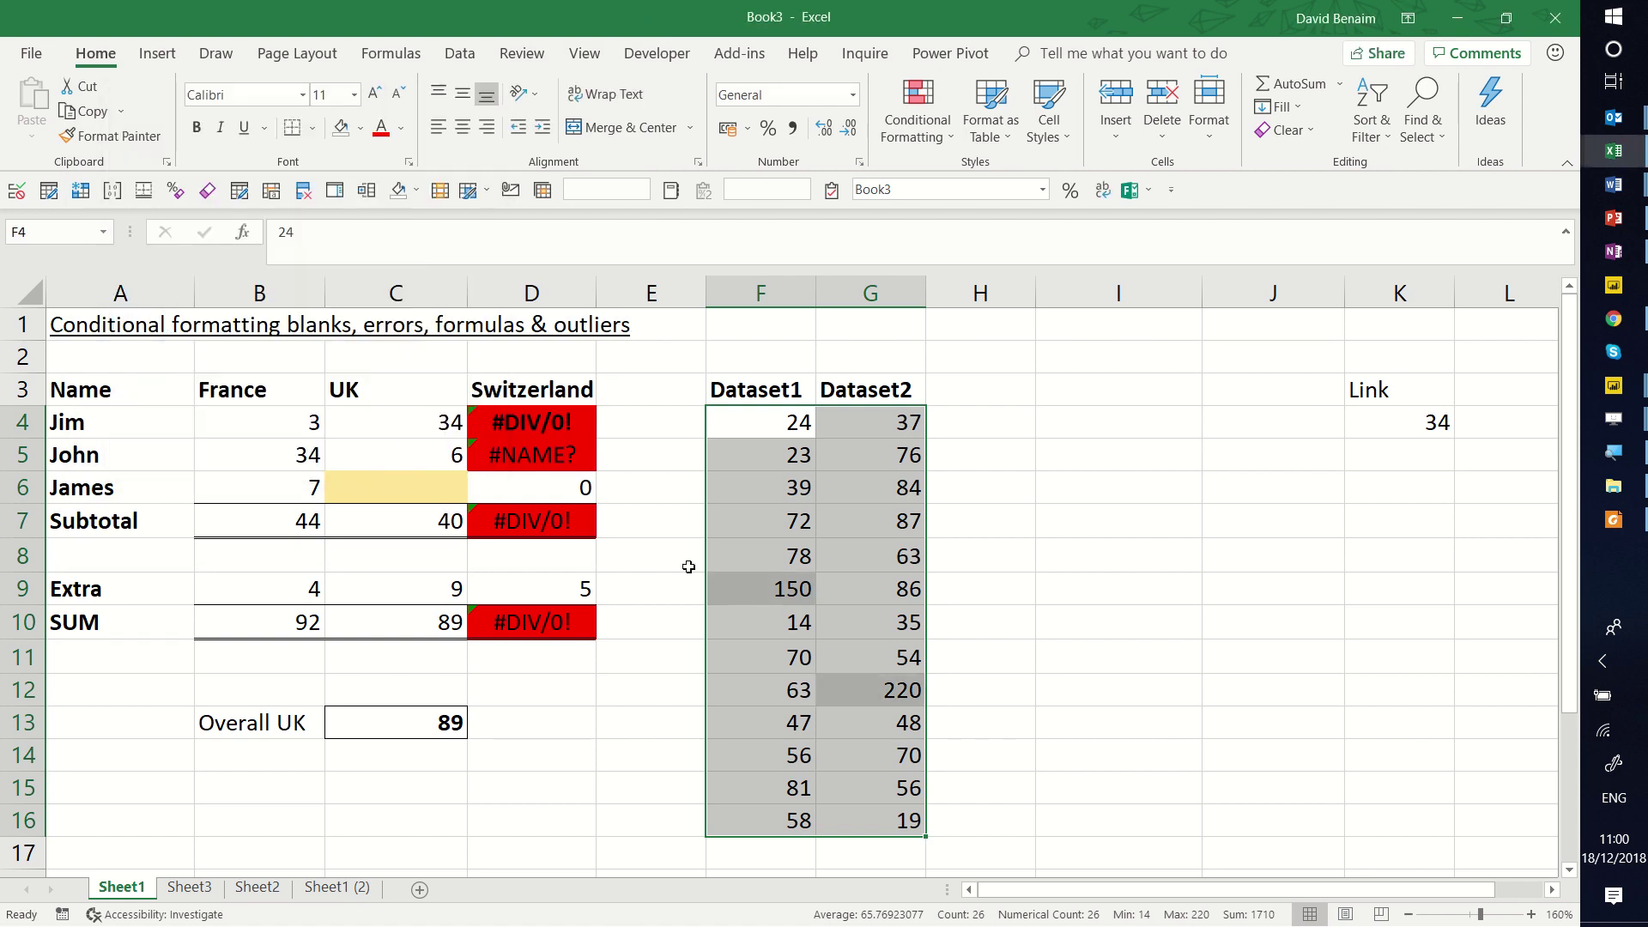
- Check that 150 in F9 is greyed while 14 in F10 is not
left_click(882, 590)
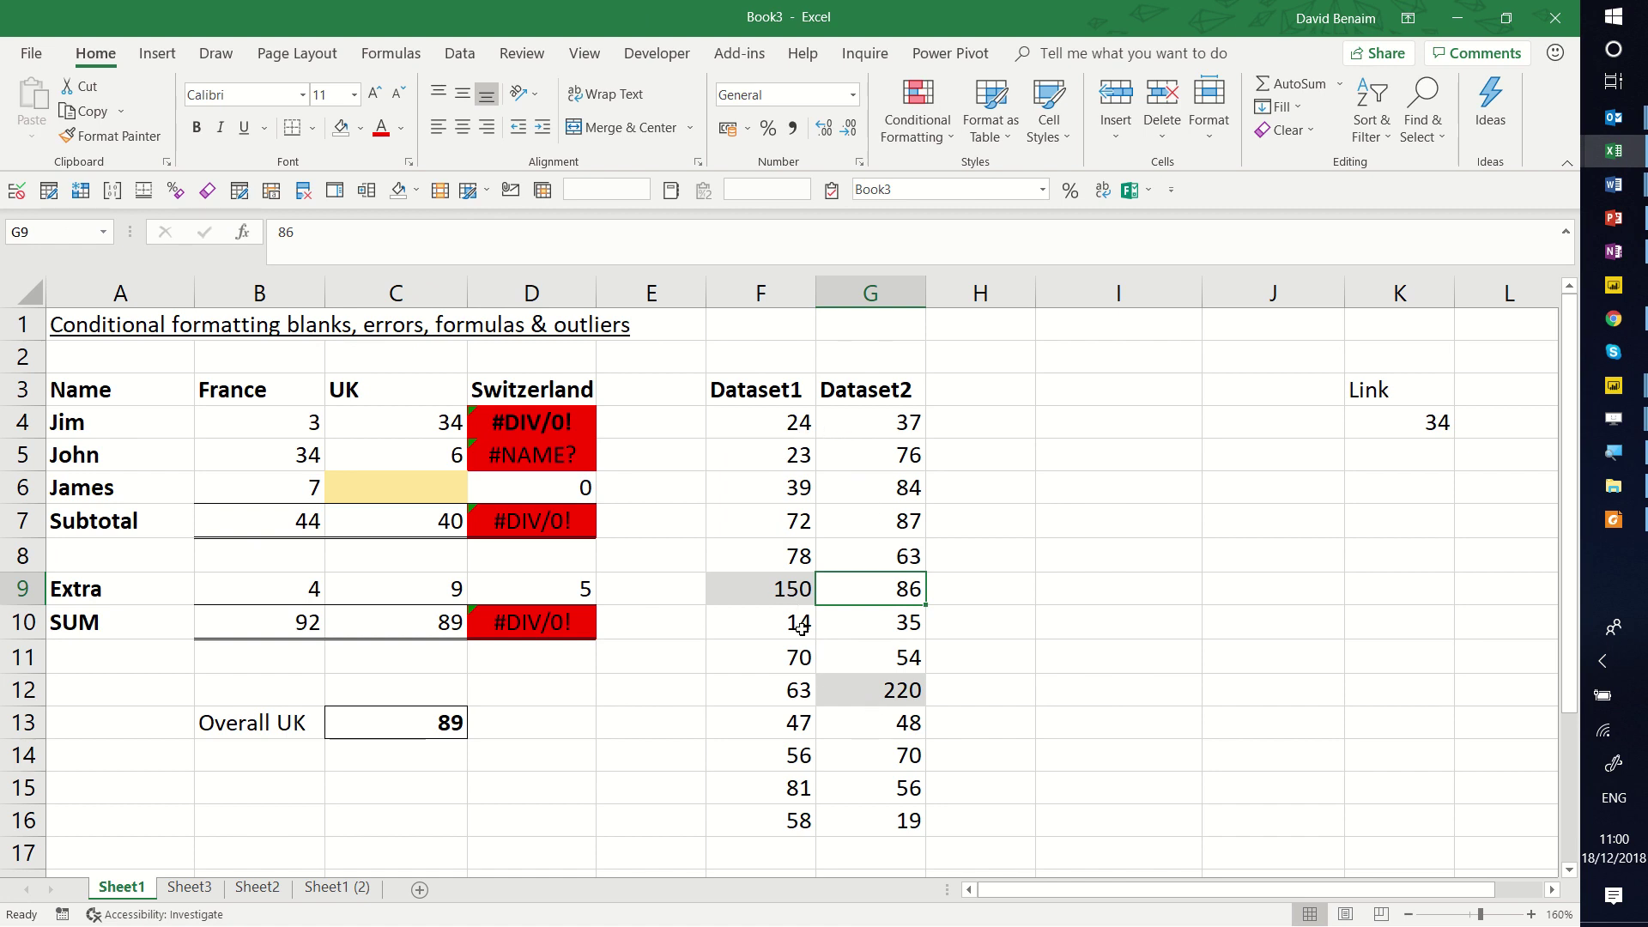
left_click(783, 623)
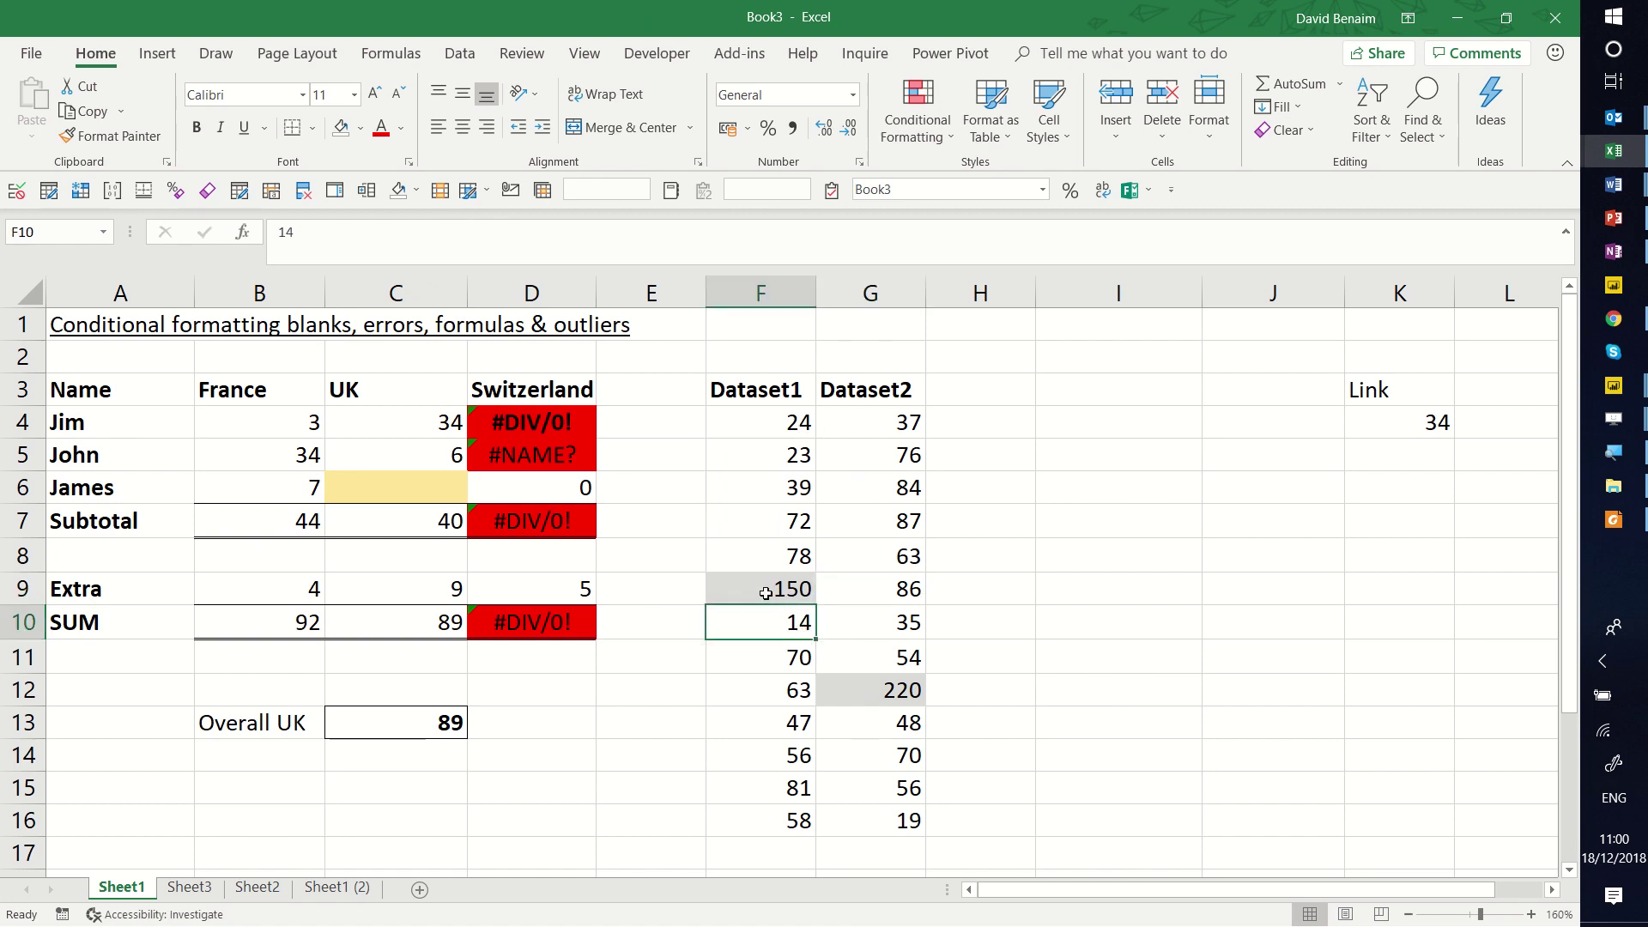
left_click(769, 594)
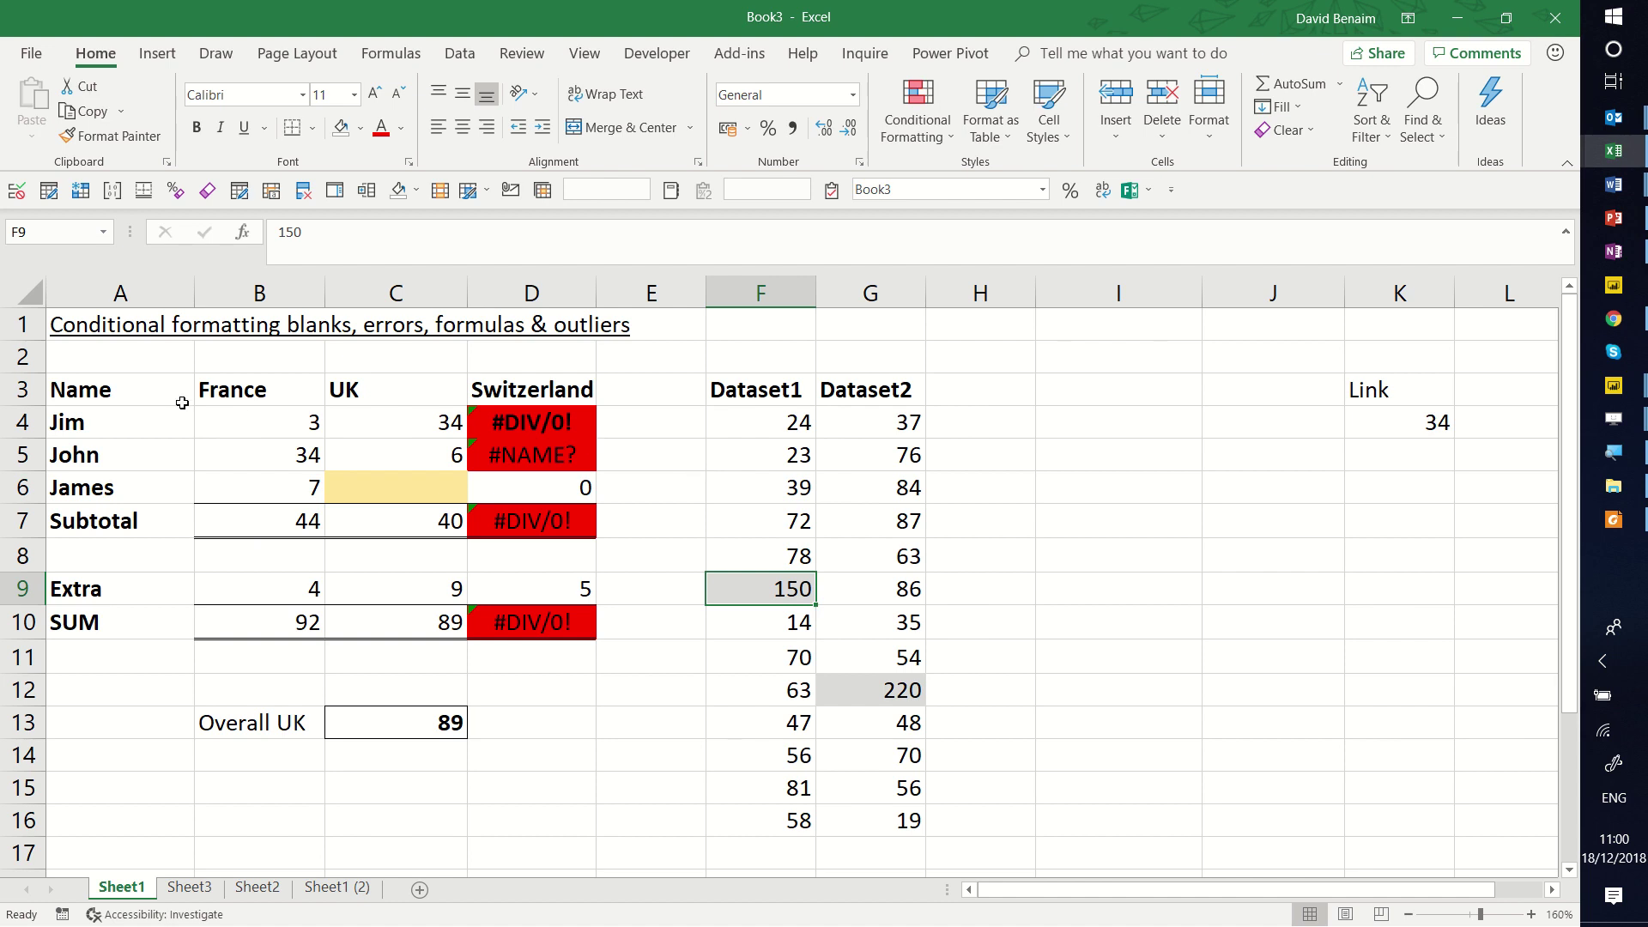
- Select all cells from A1 with Ctrl+A and show the Conditional Formatting menu
left_click(97, 323)
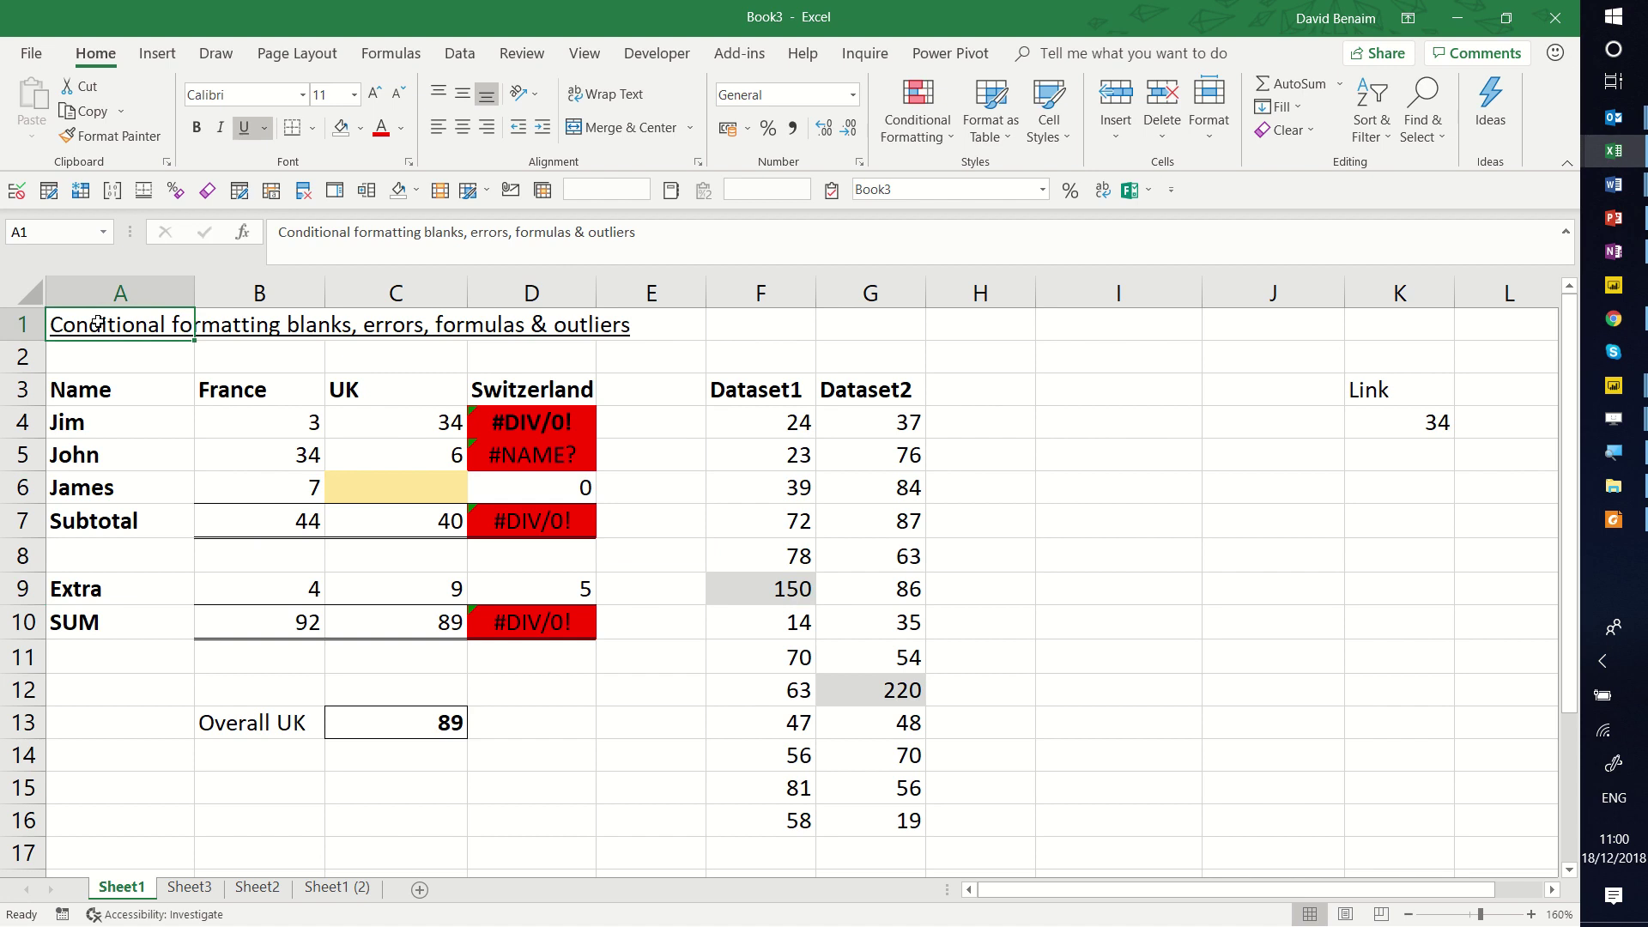
left_click(33, 297)
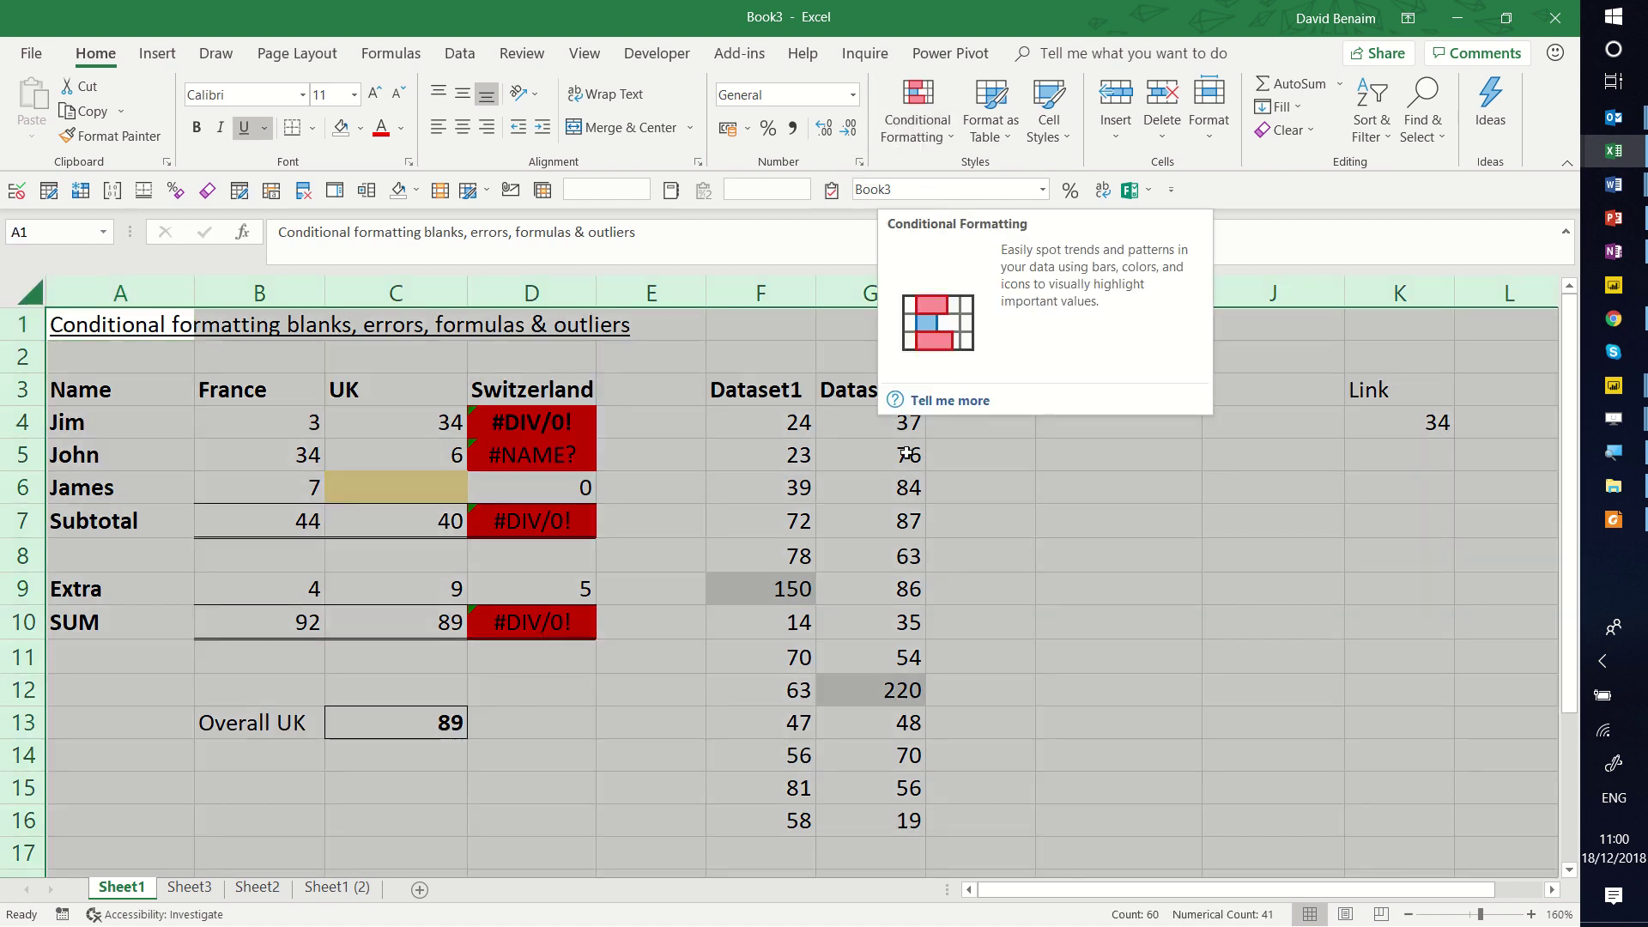
left_click(986, 493)
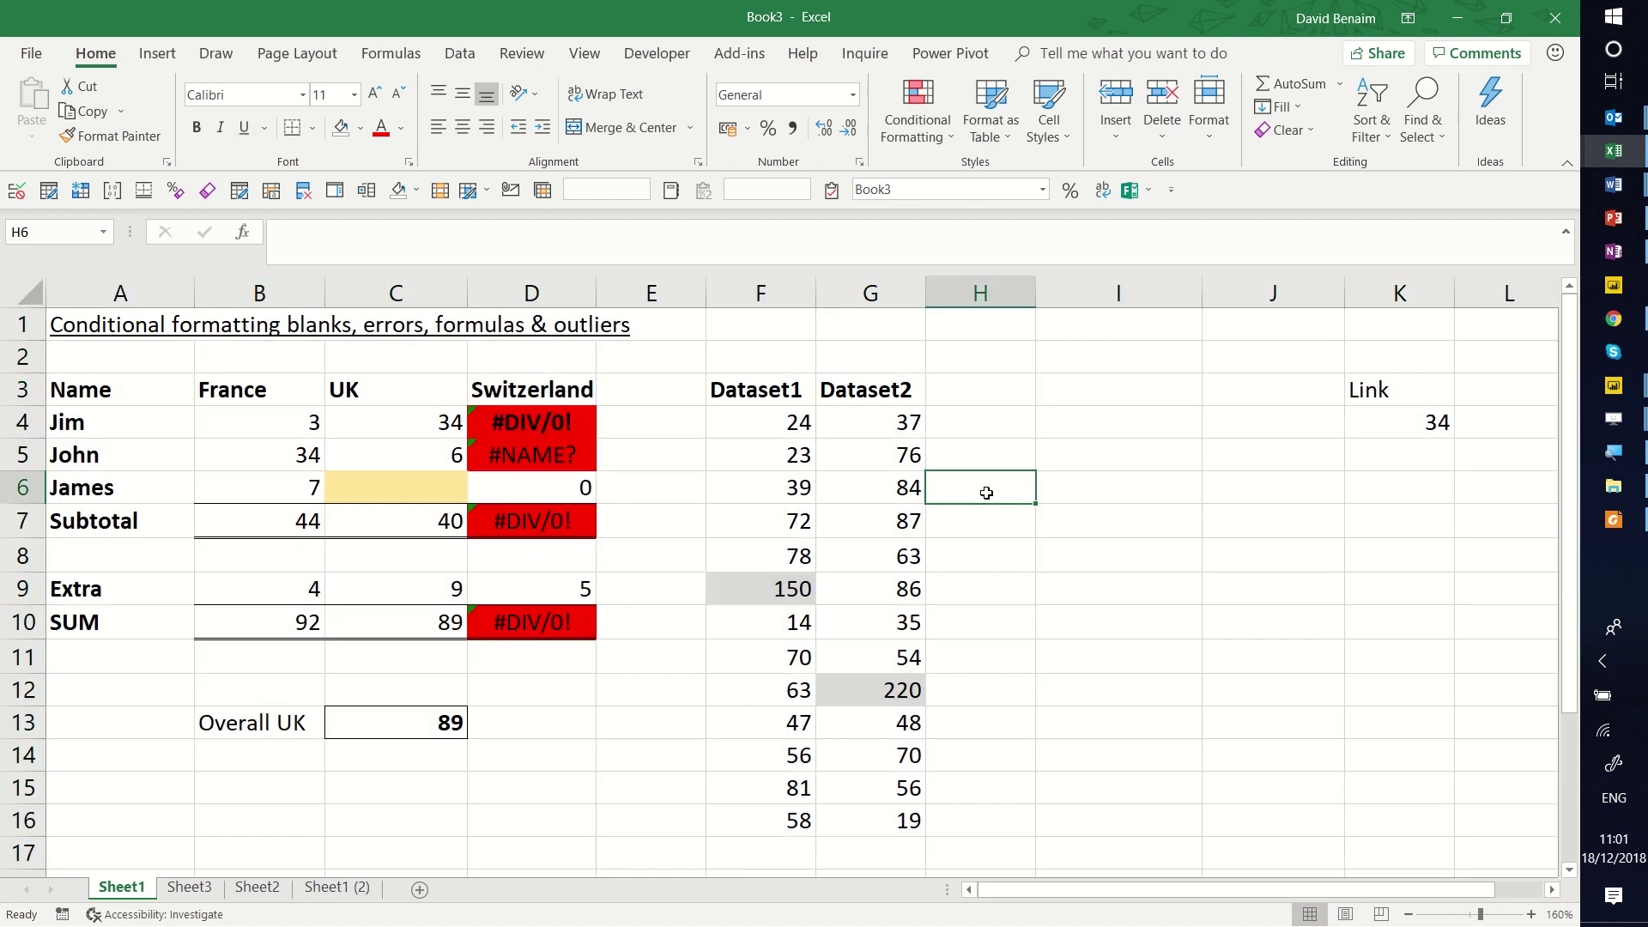
left_click(22, 306)
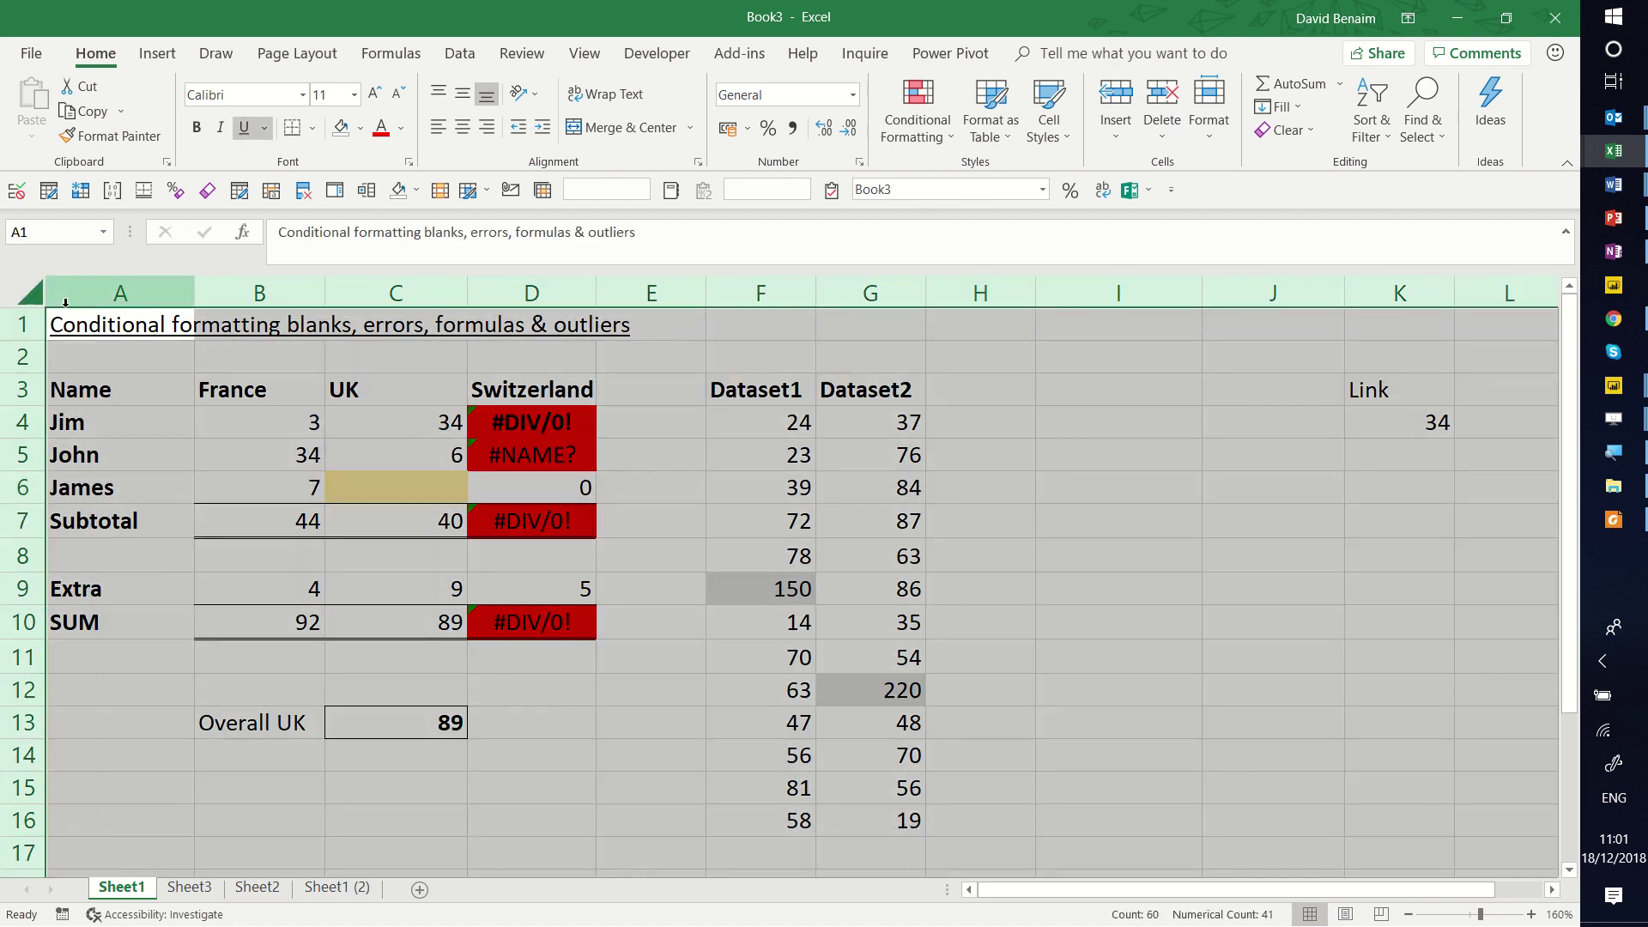
left_click(1012, 498)
key("ctrl+a")
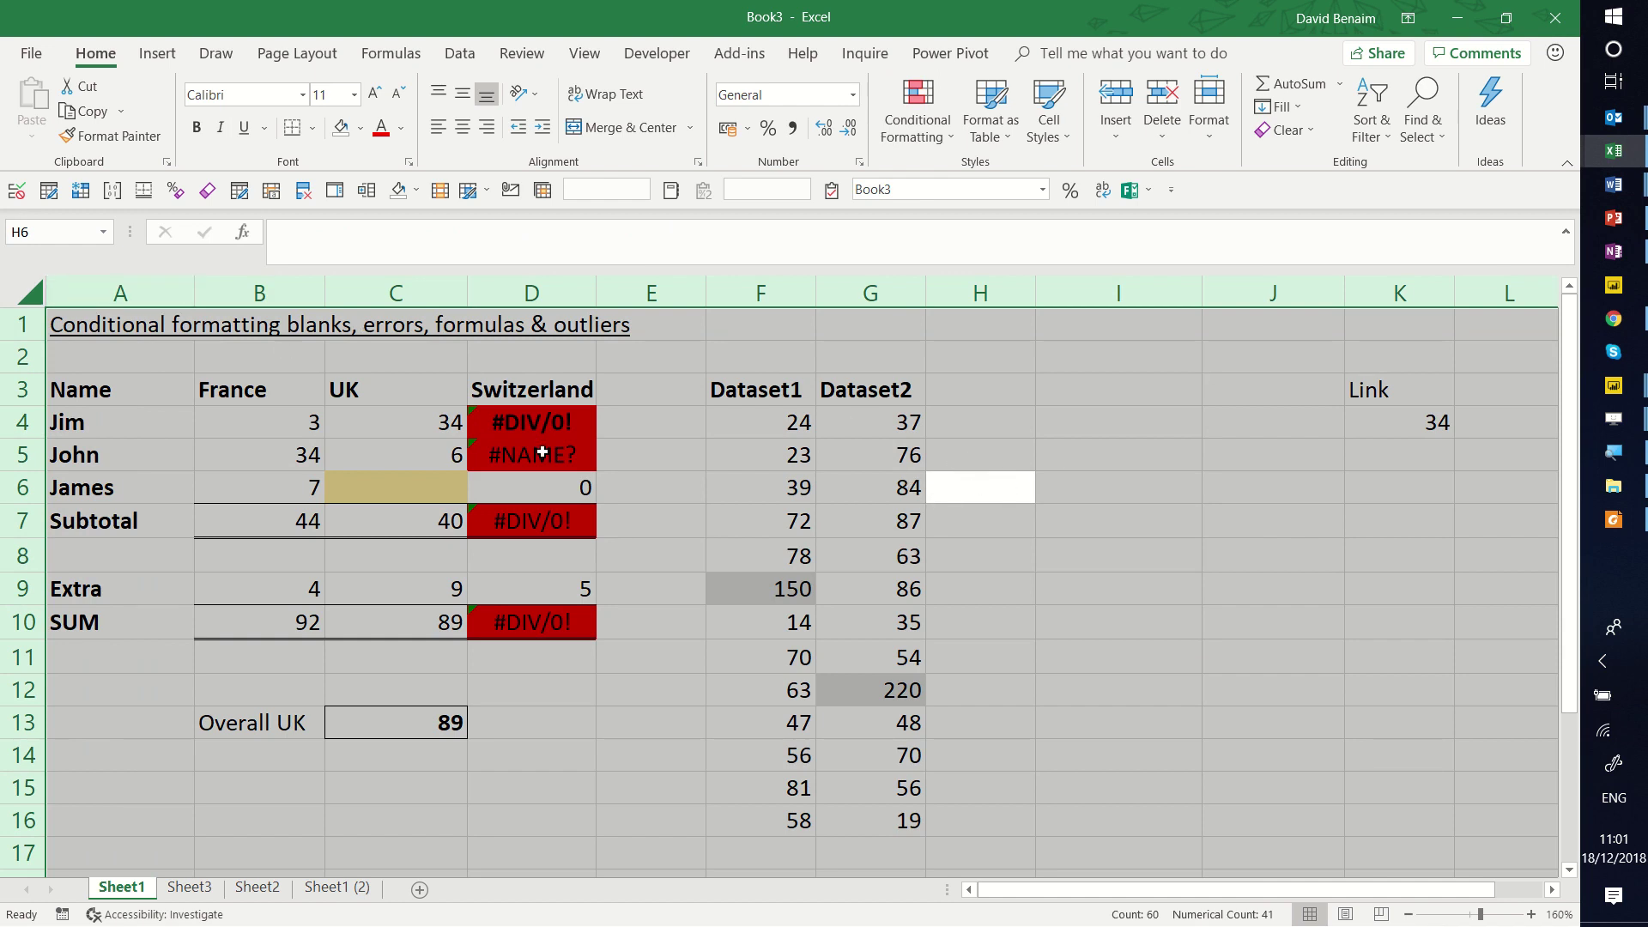
left_click(117, 324)
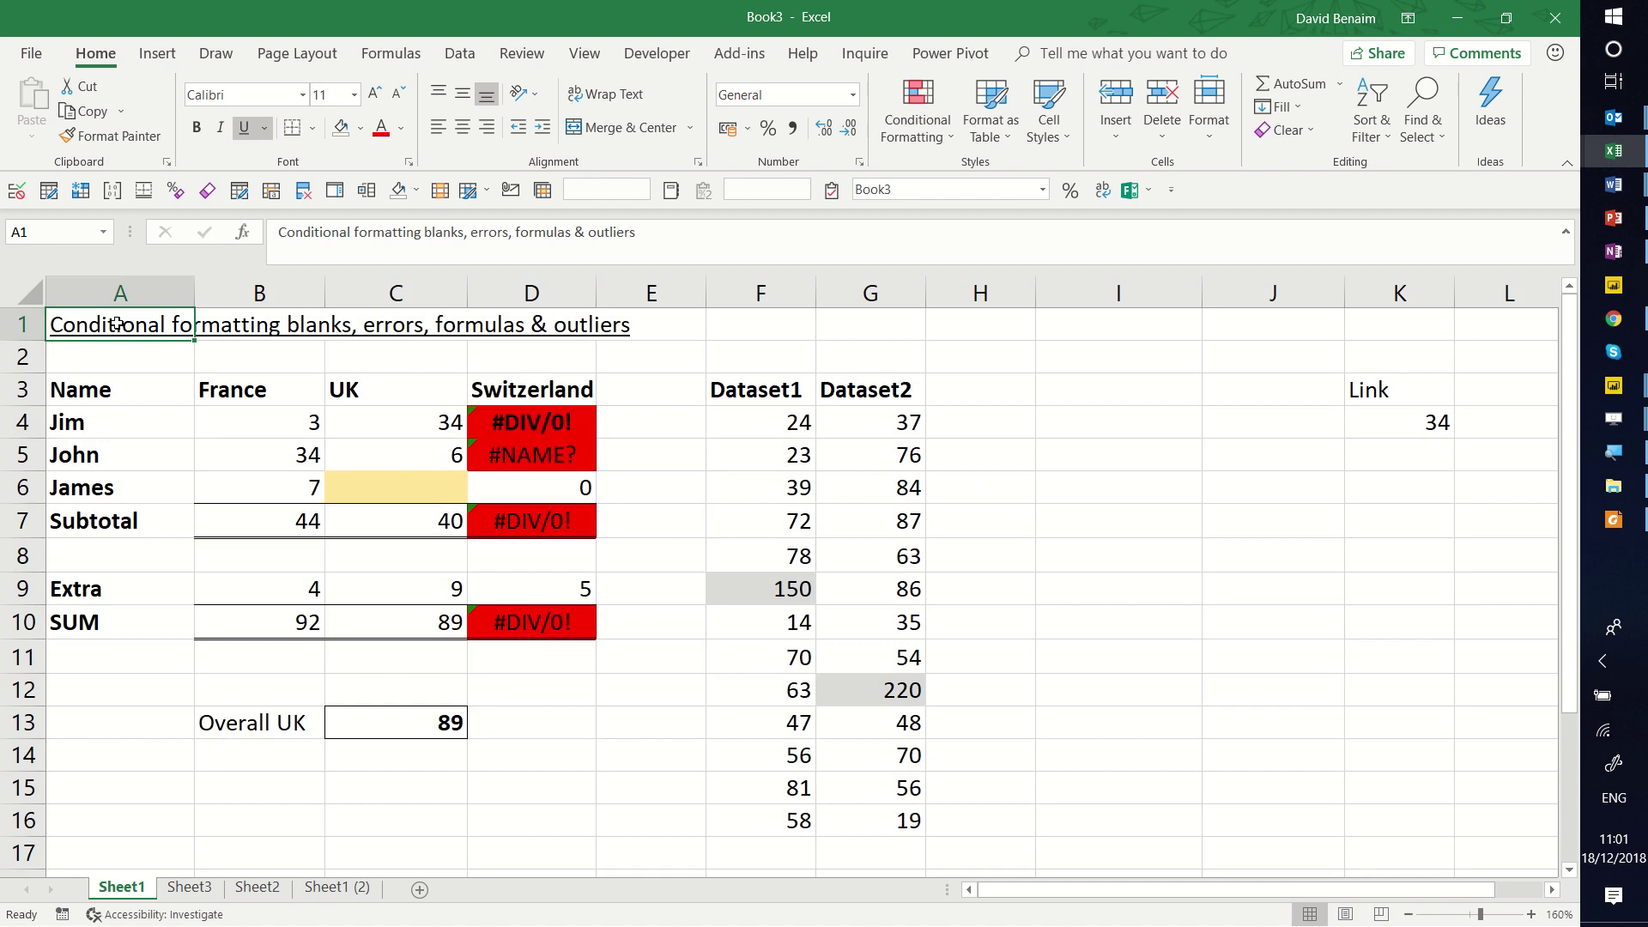
key("ctrl+a")
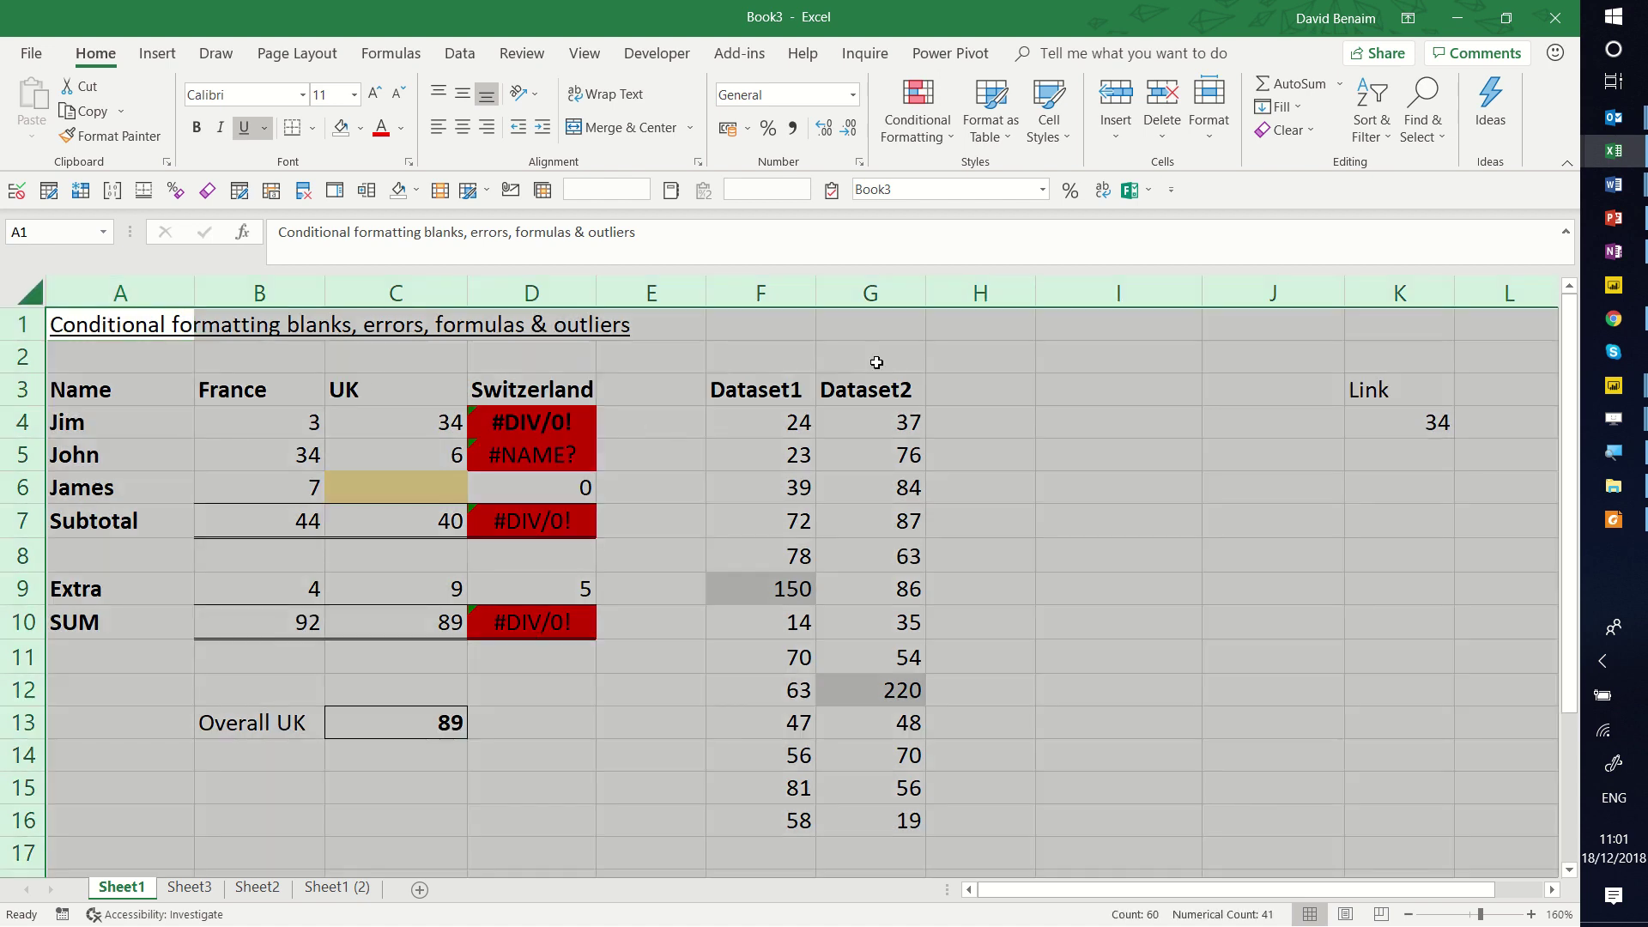
left_click(905, 119)
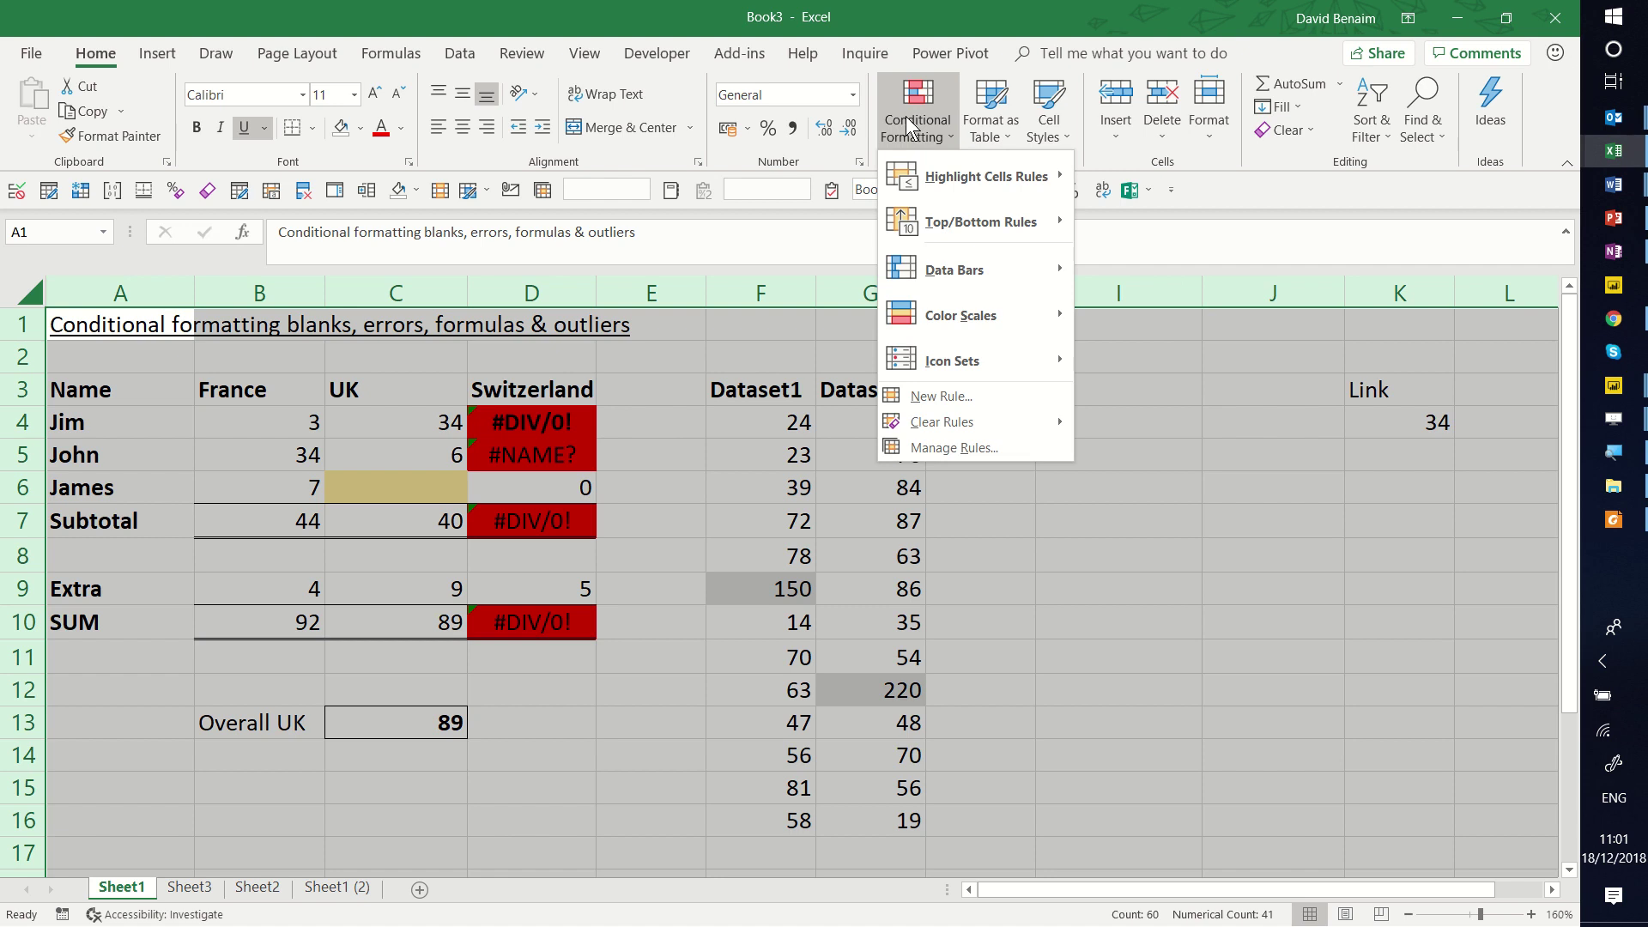
- Create a formula-based rule =ISFORMULA(A1) with a relative A1 reference
left_click(937, 395)
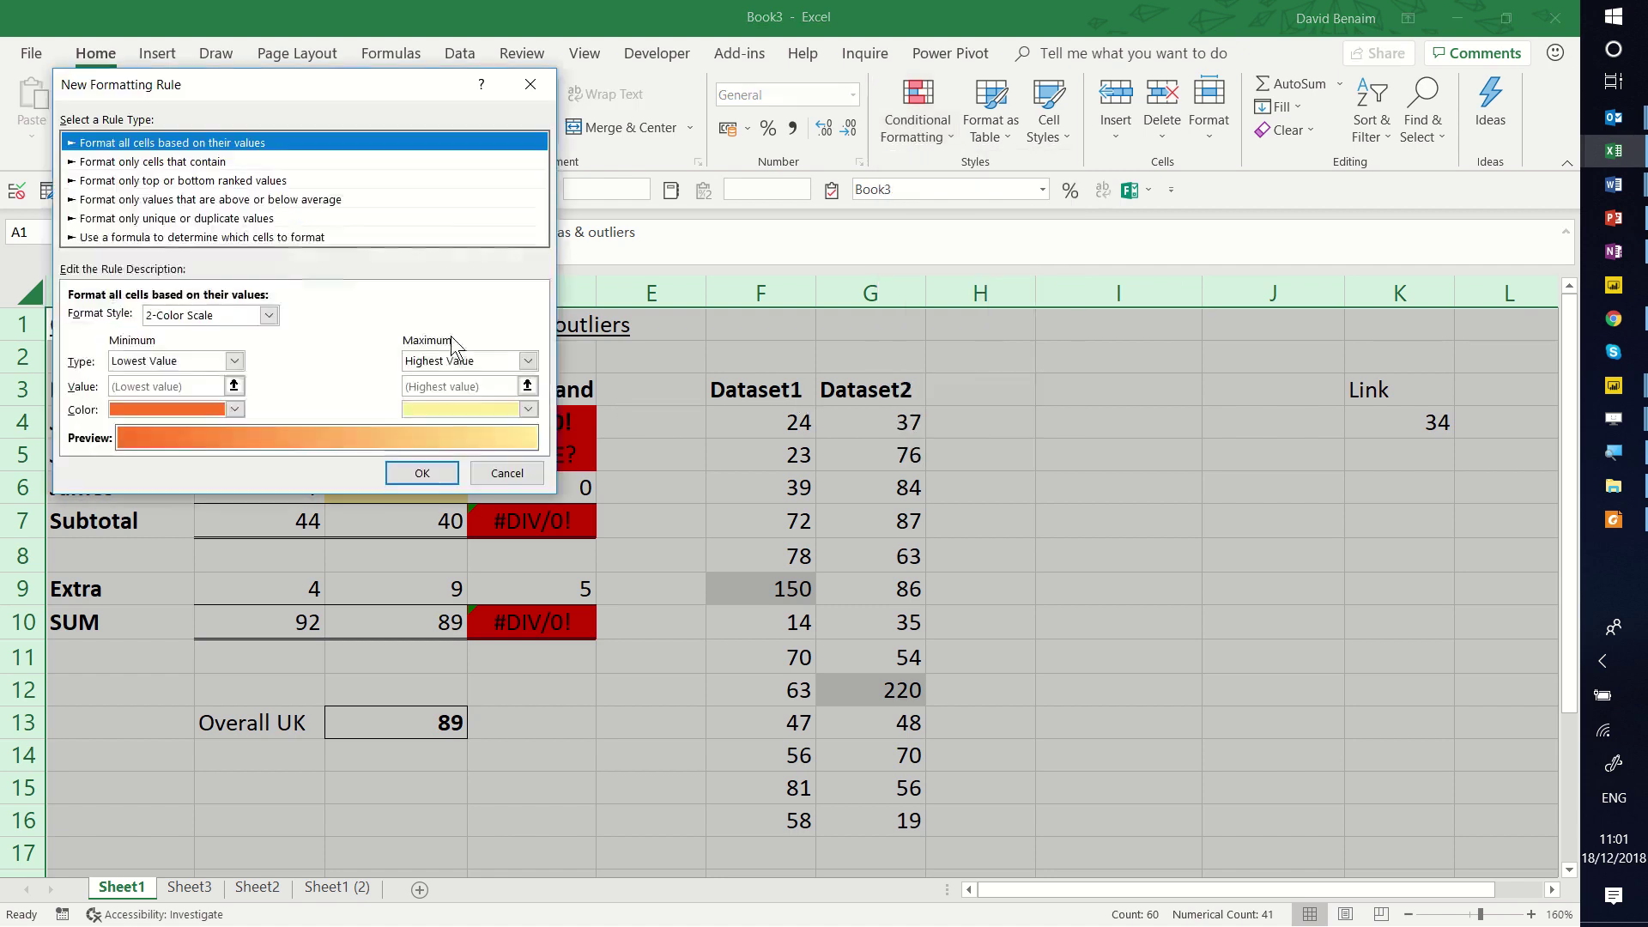
left_click(269, 237)
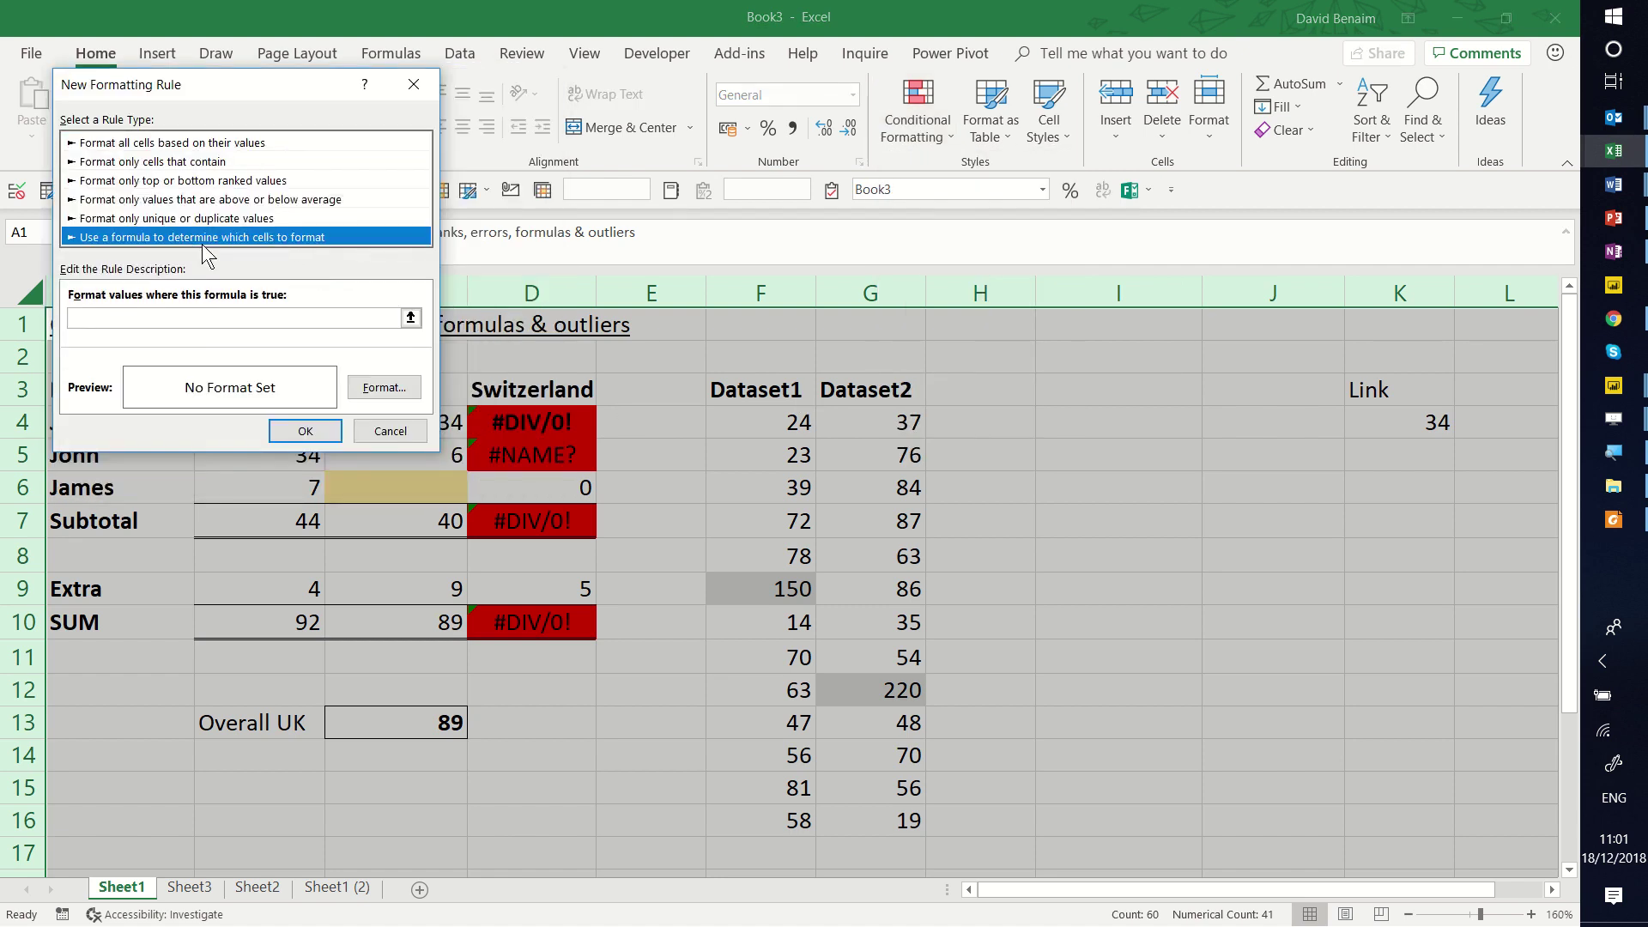
left_click_drag(242, 82, 634, 152)
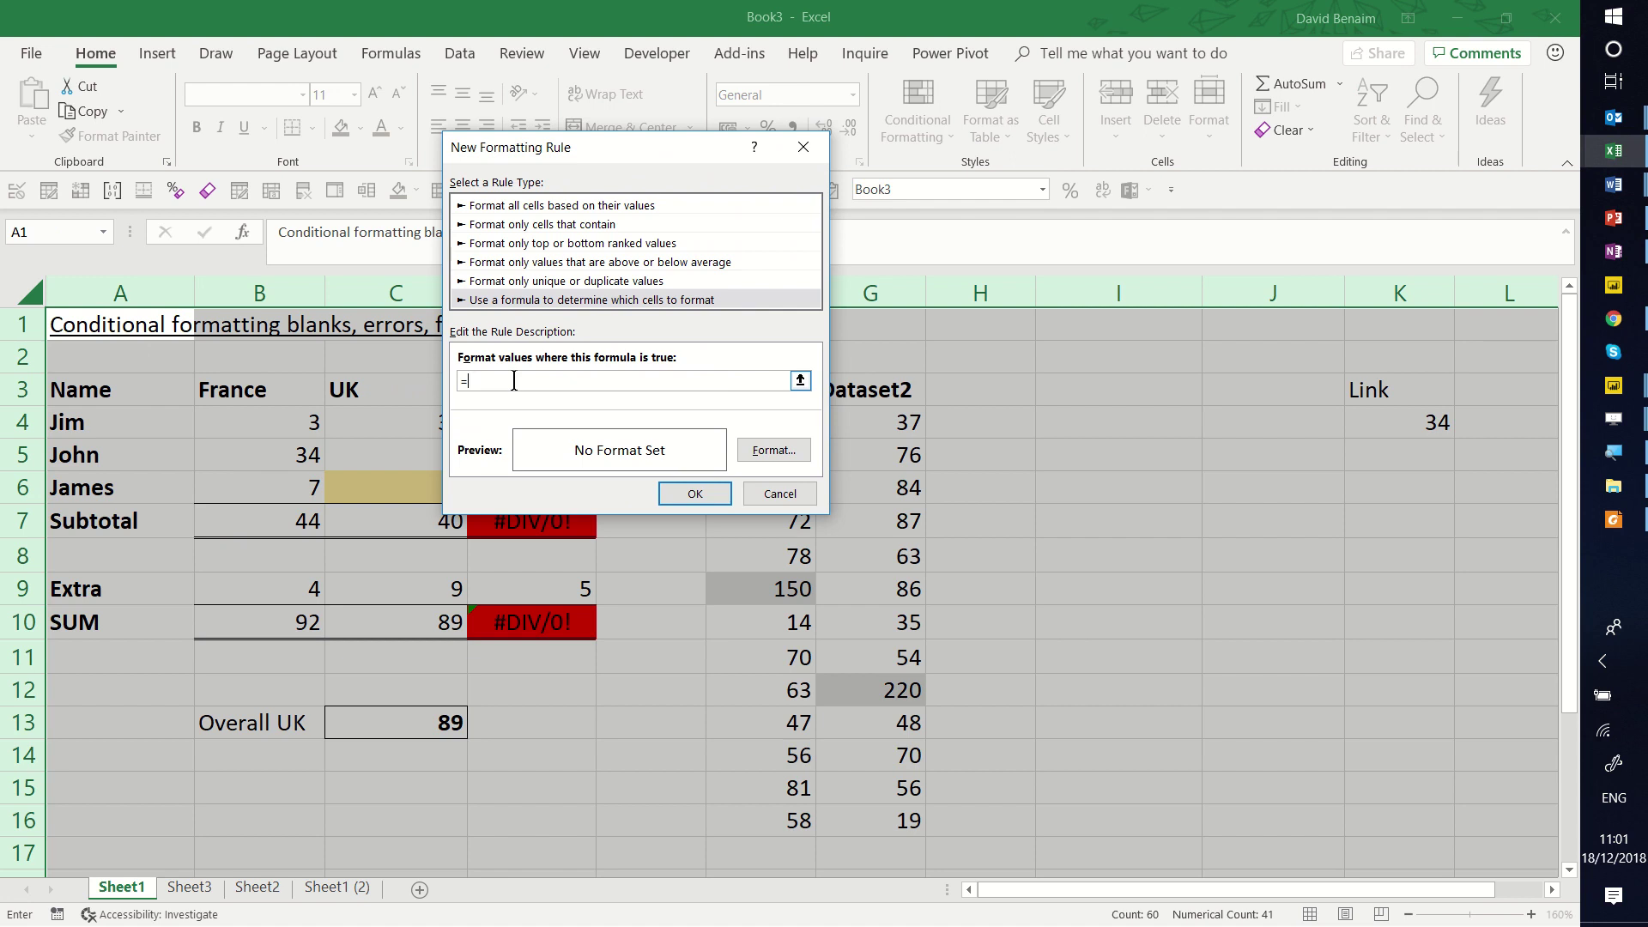
type("FORMULA(")
left_click(157, 326)
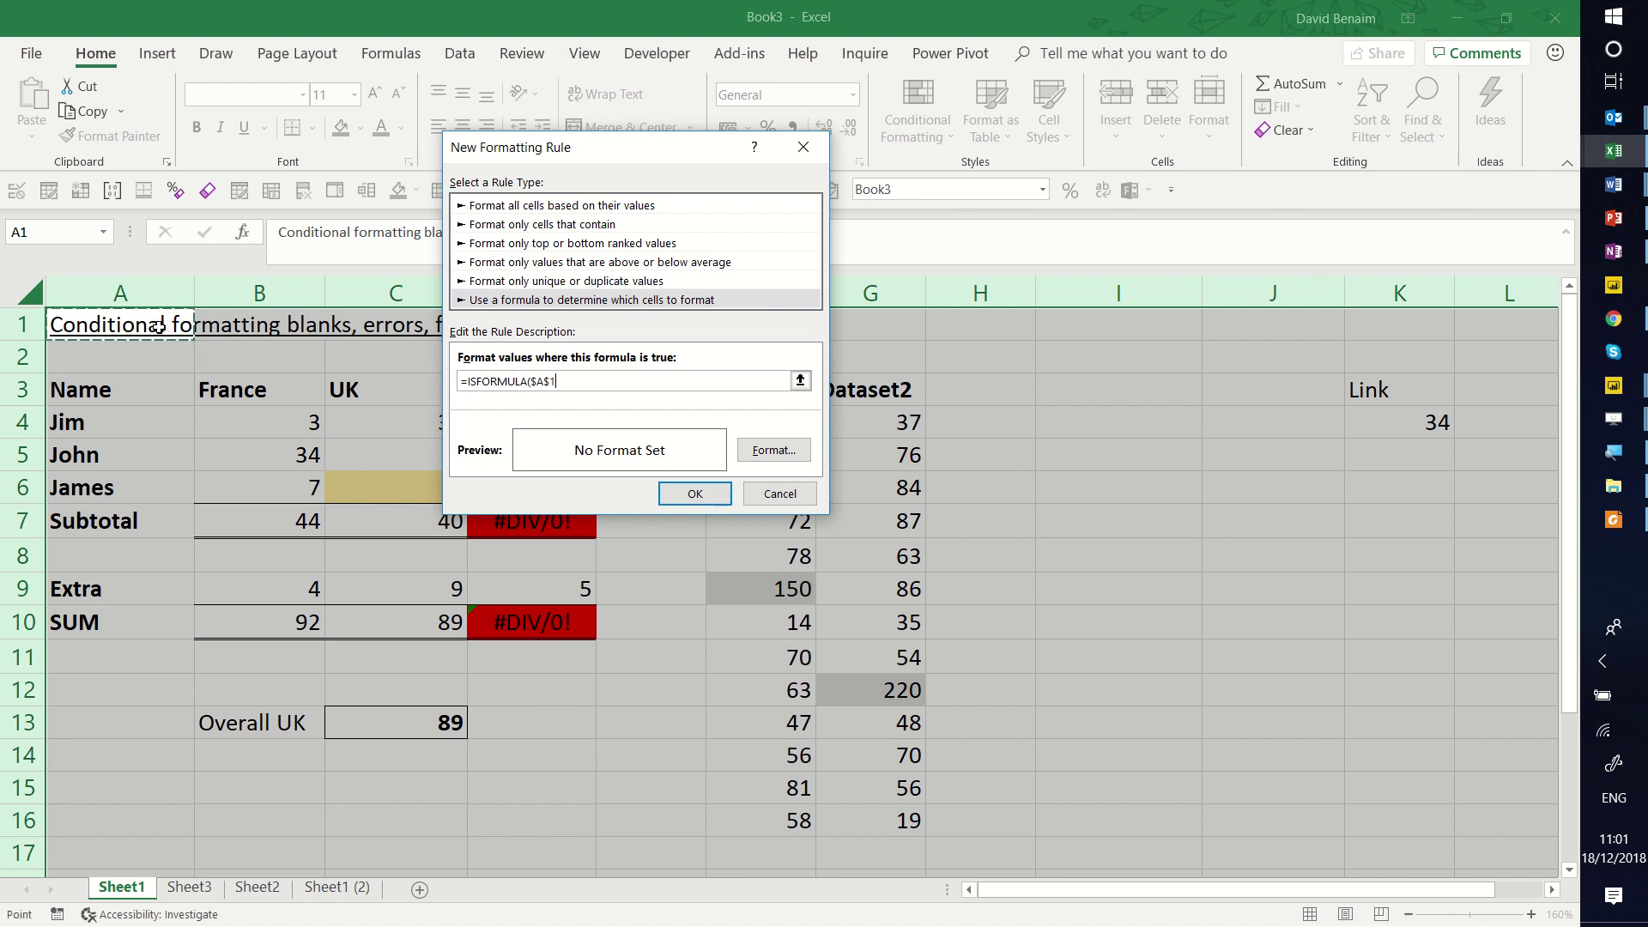
left_click(533, 381)
key("BackSpace")
left_click(544, 381)
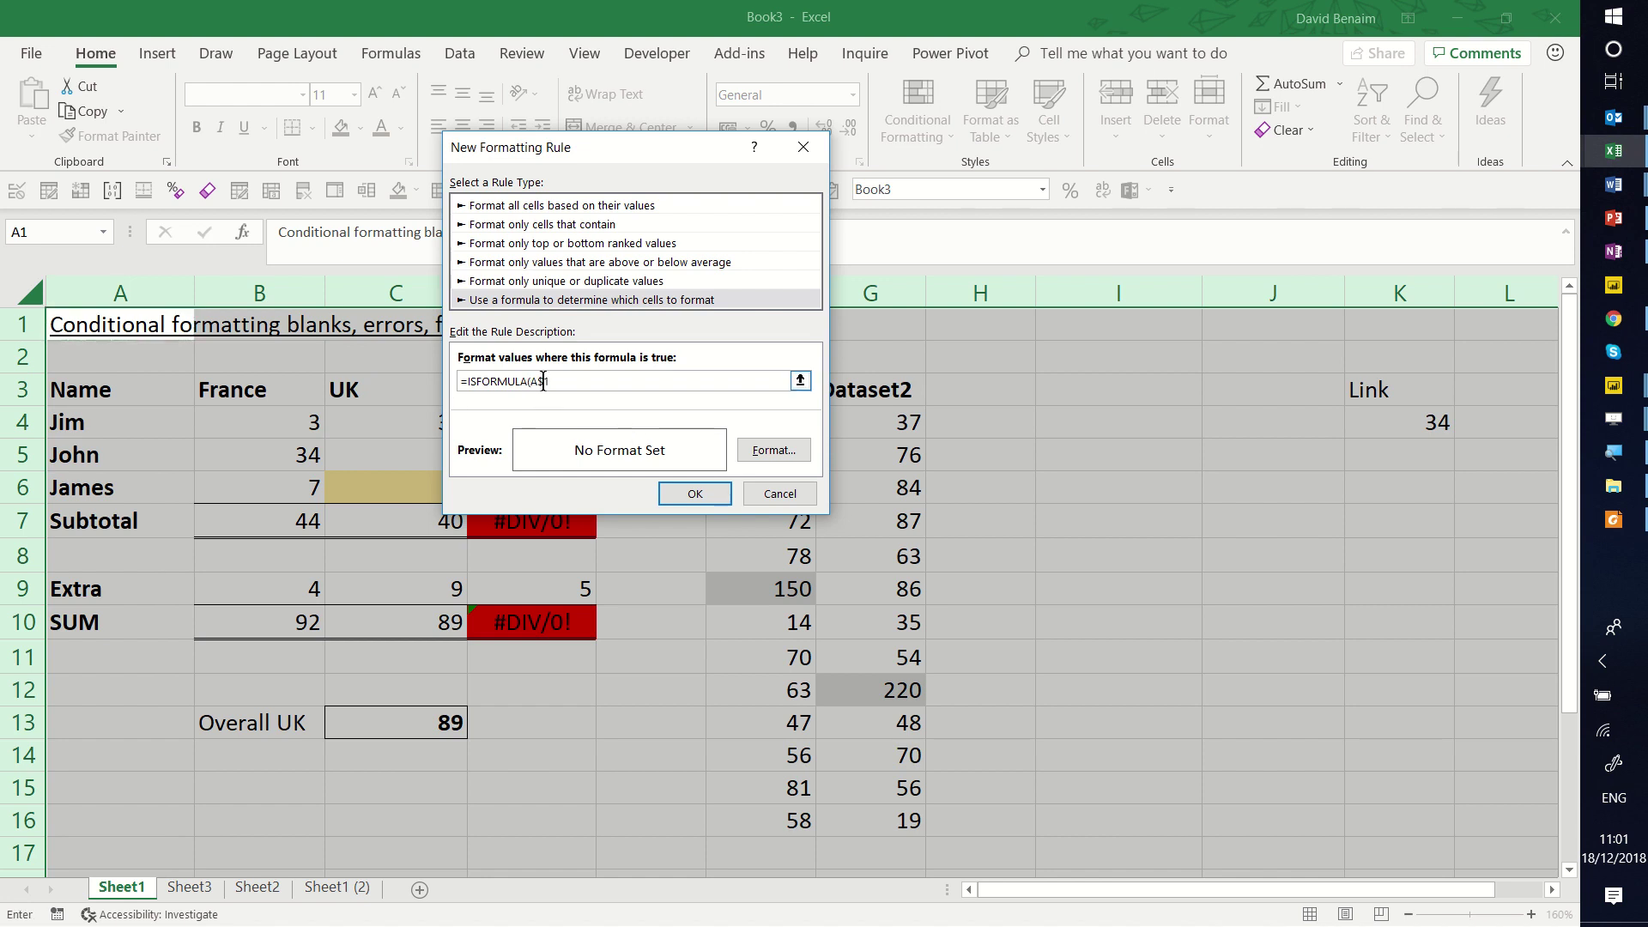
left_click(602, 381)
- Give the ISFORMULA rule a light peach fill and apply it
left_click(777, 450)
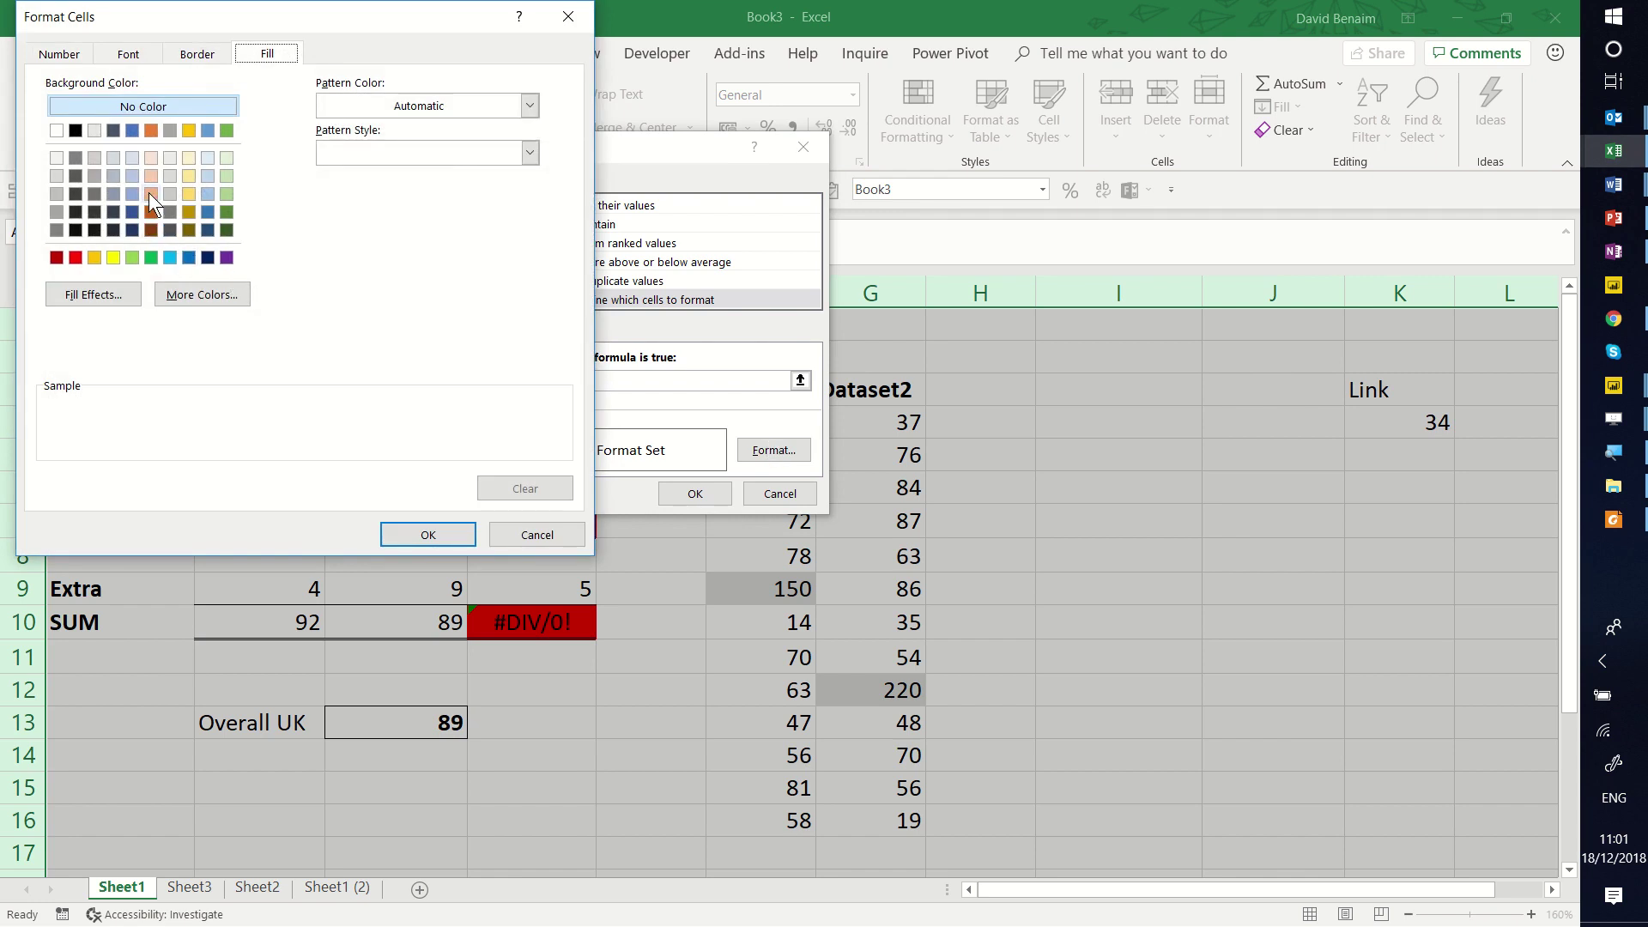
left_click(150, 177)
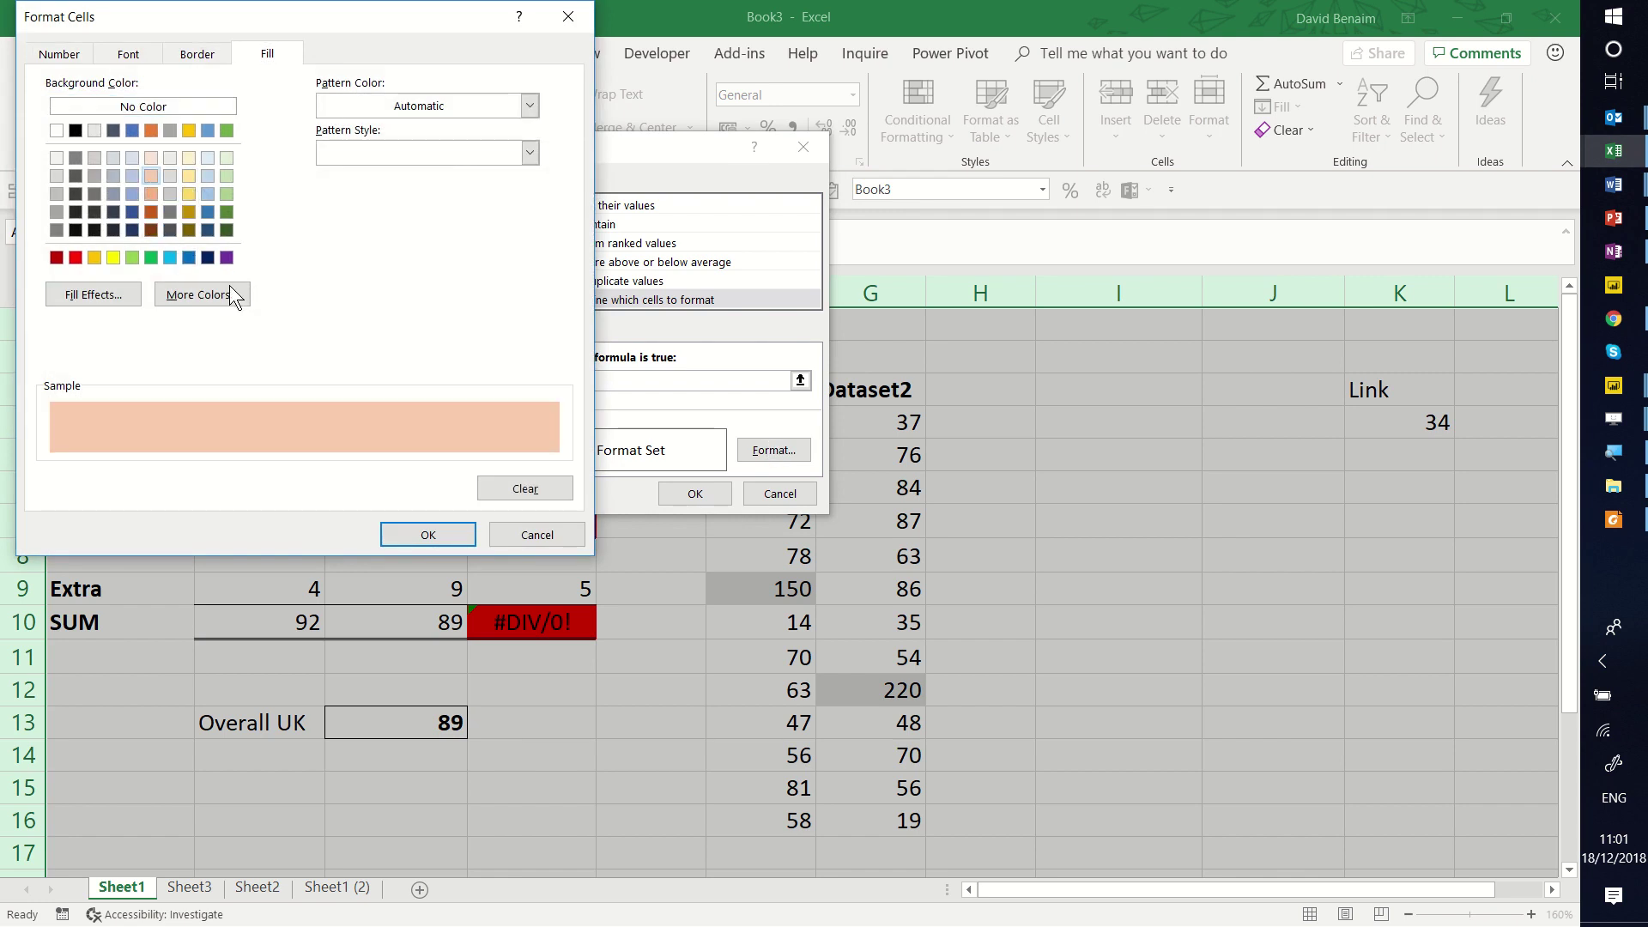
left_click(445, 533)
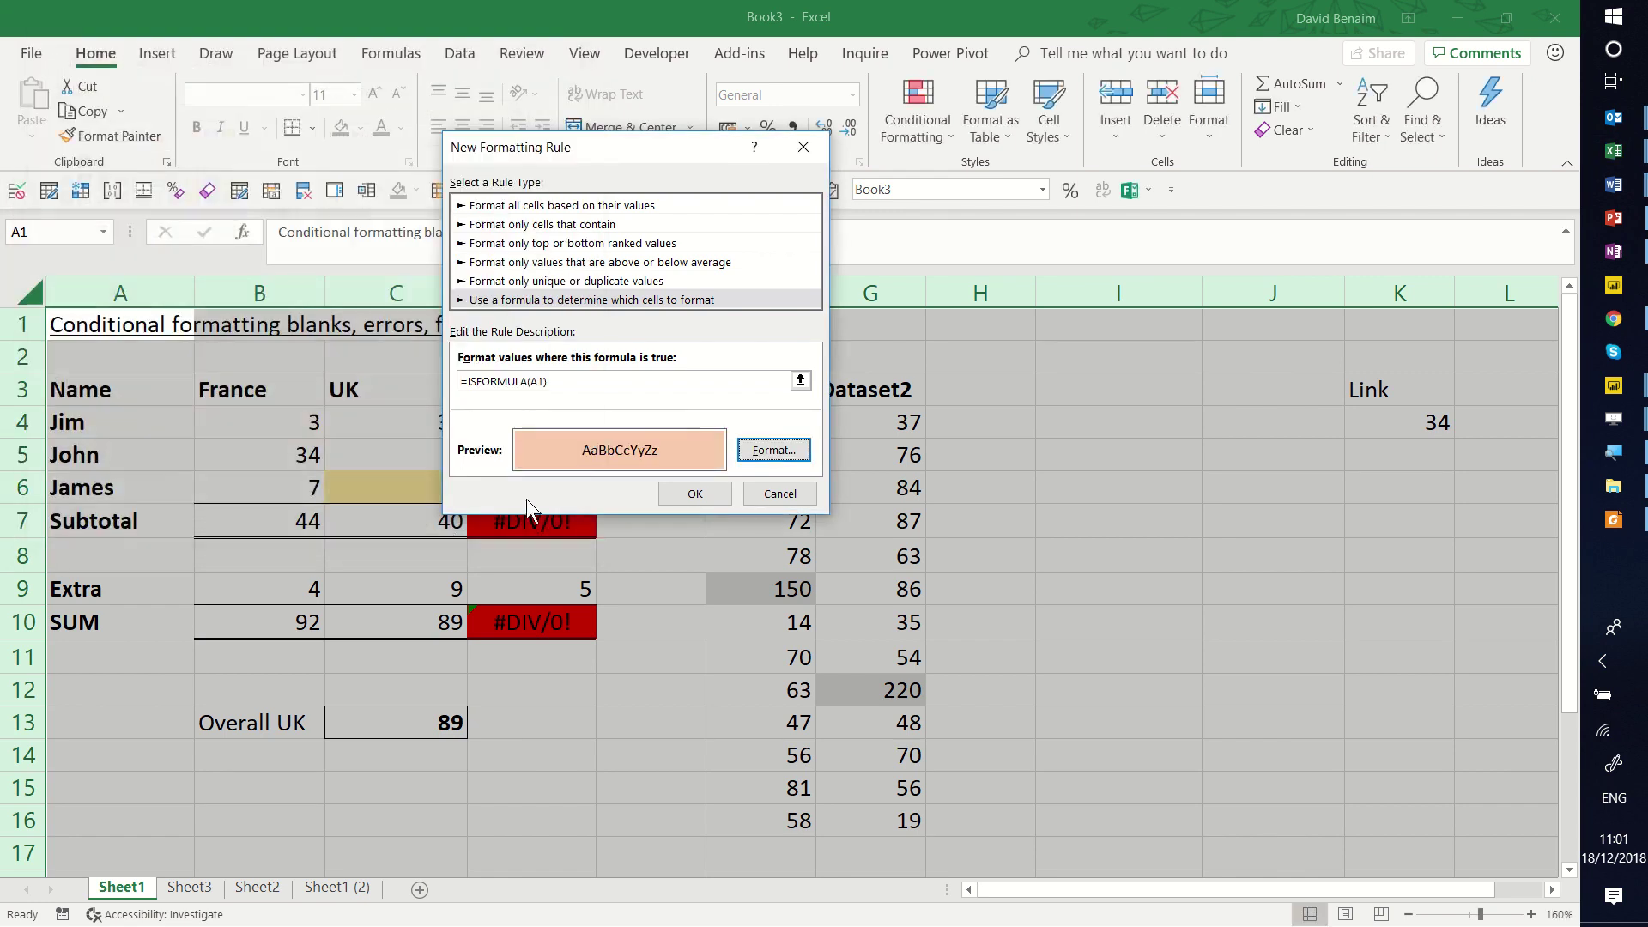
left_click(693, 492)
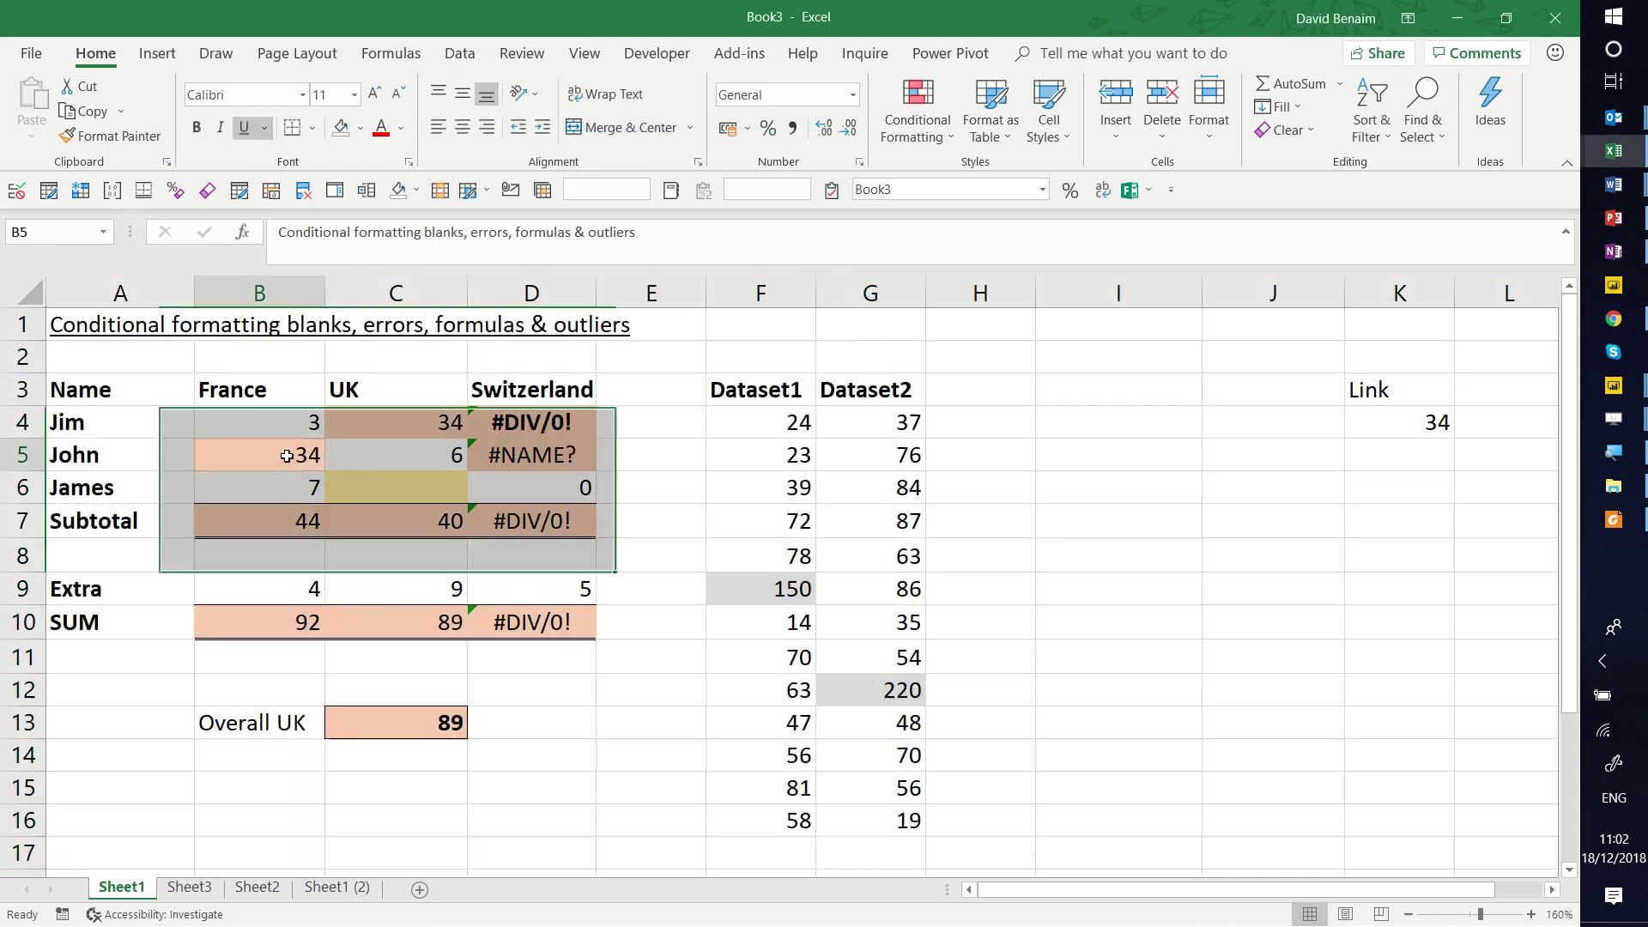
- Inspect the formulas in B7, C7, D7, D5, D4, C4 and B10 without changing them
left_click(294, 520)
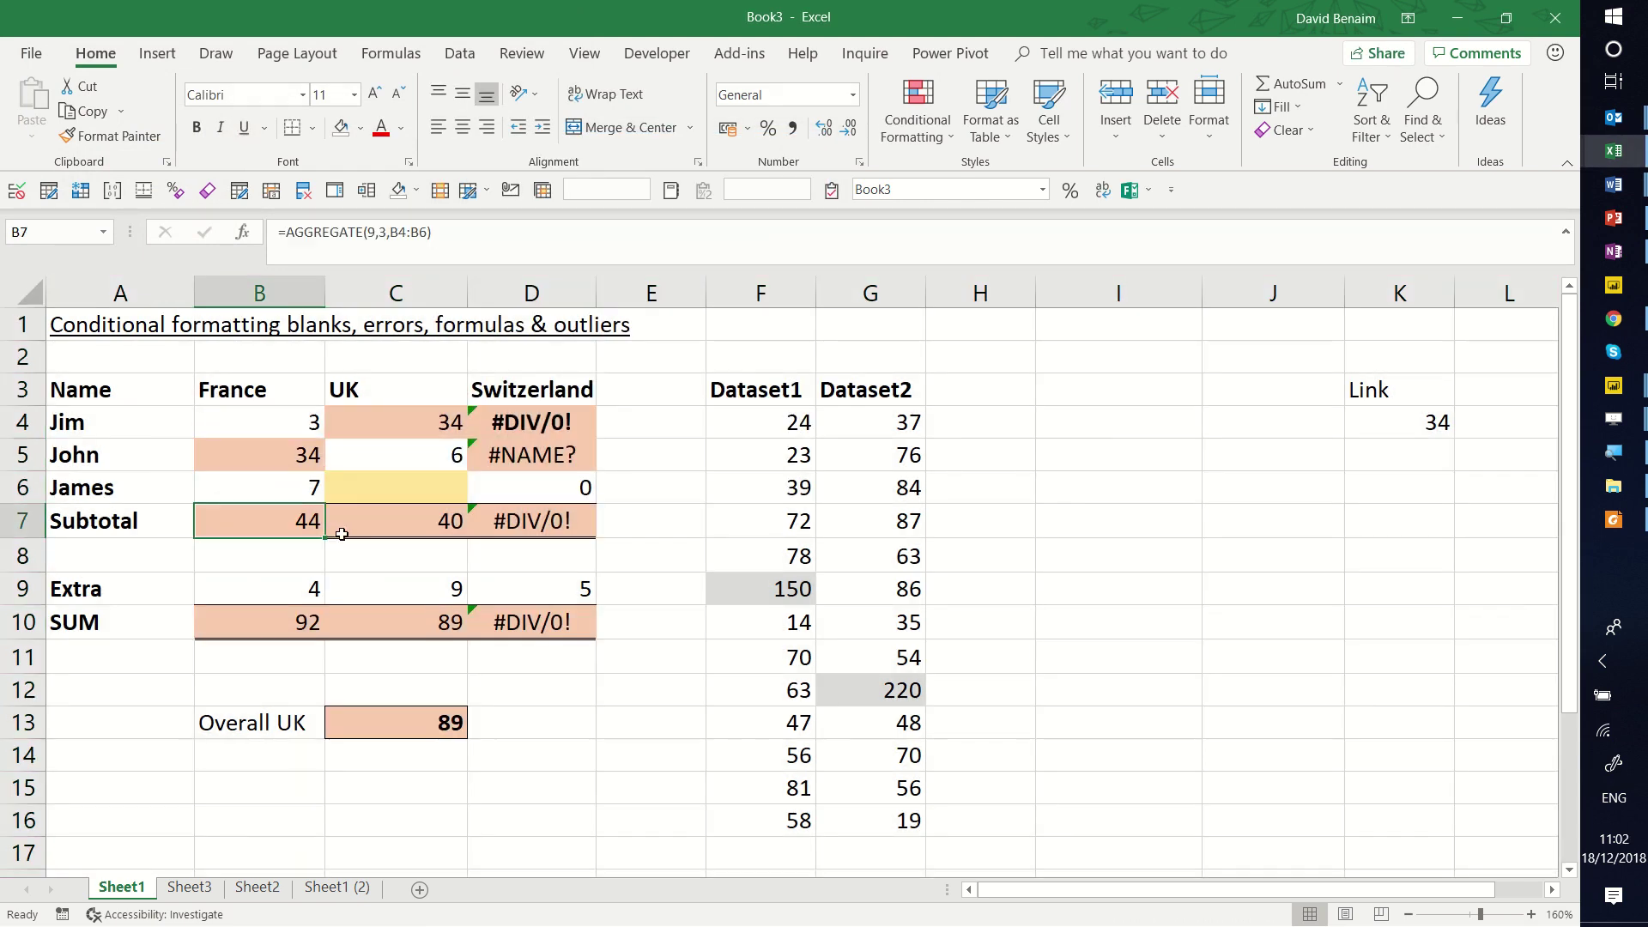
left_click(386, 525)
left_click(473, 527)
left_click(495, 457)
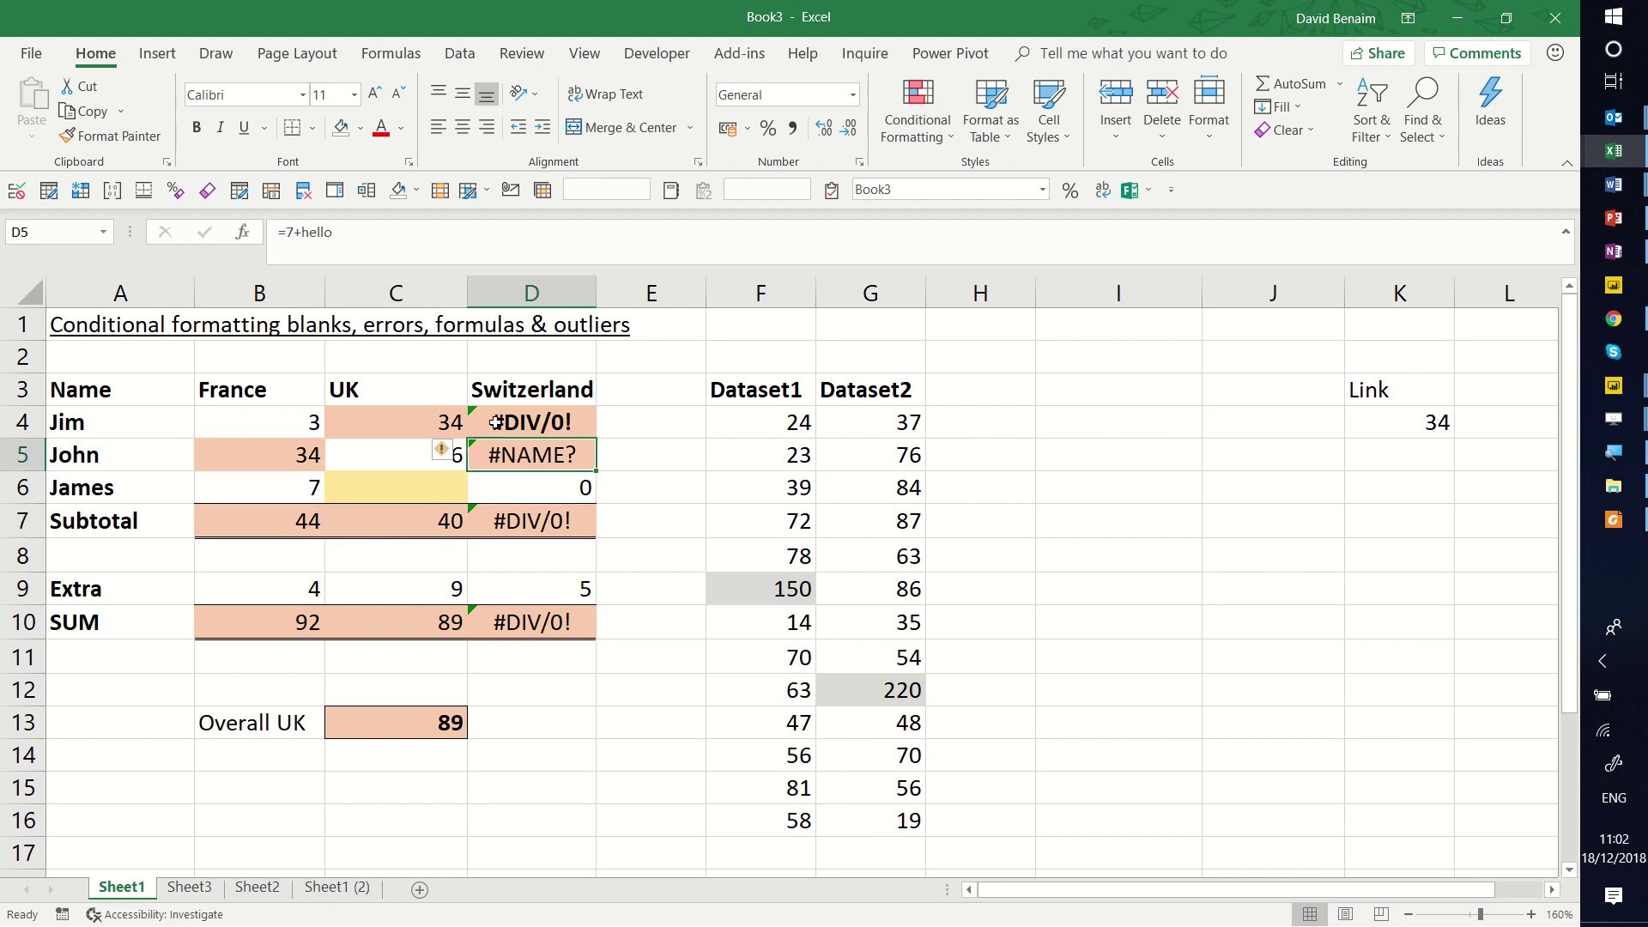
left_click(494, 424)
left_click(385, 412)
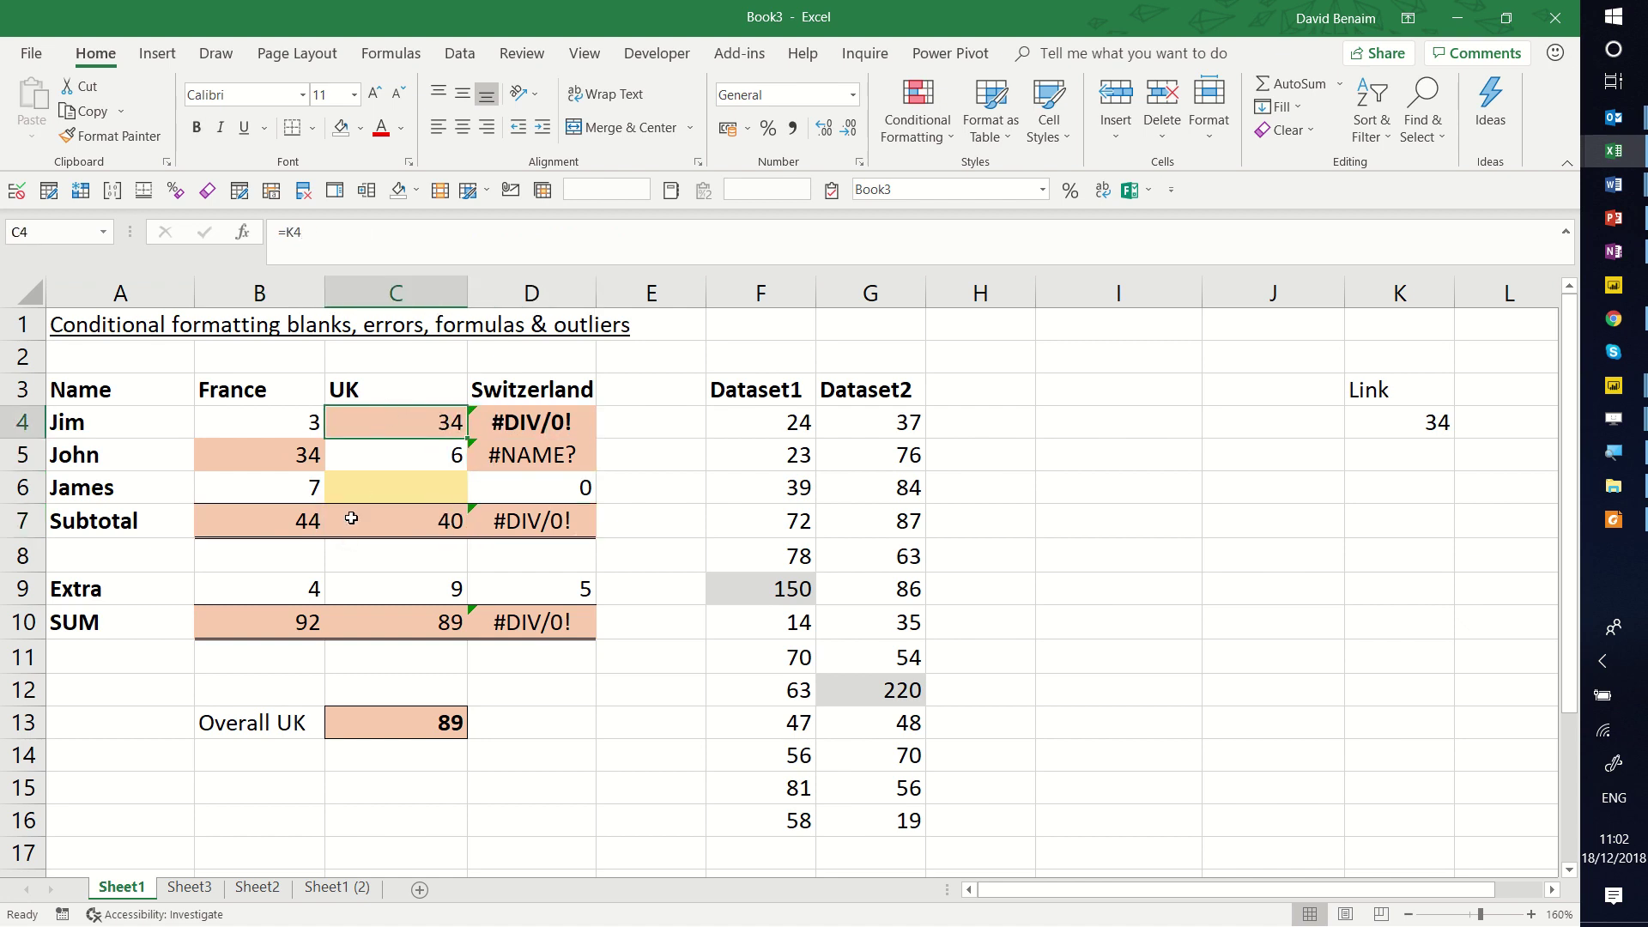
left_click(386, 224)
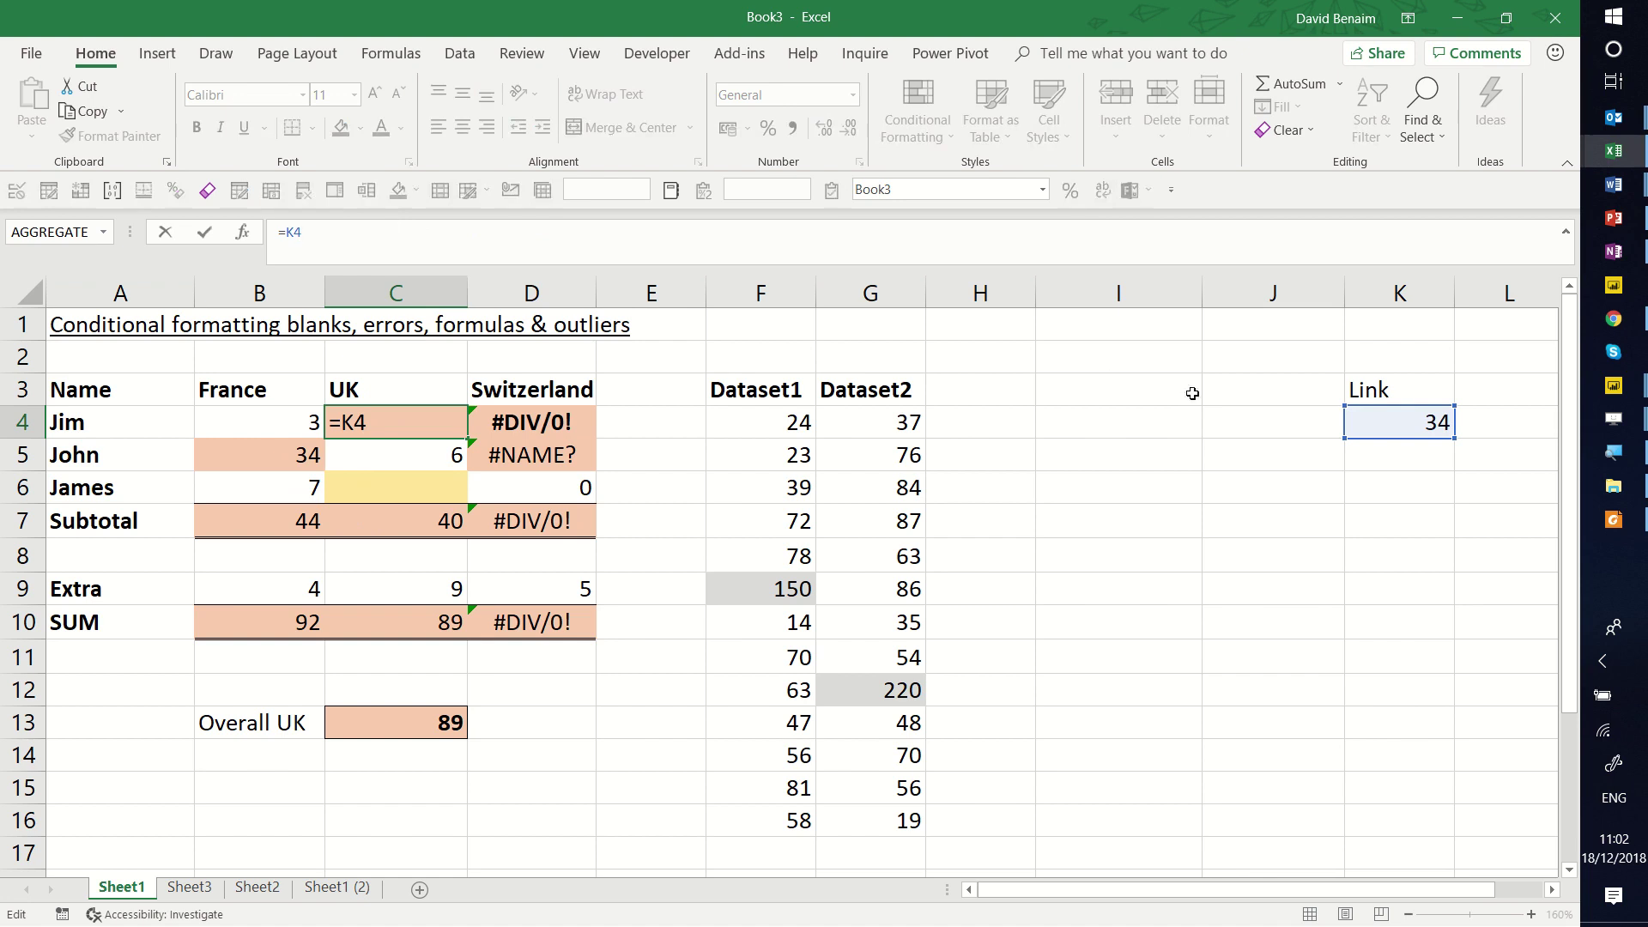
key("Escape")
left_click(253, 519)
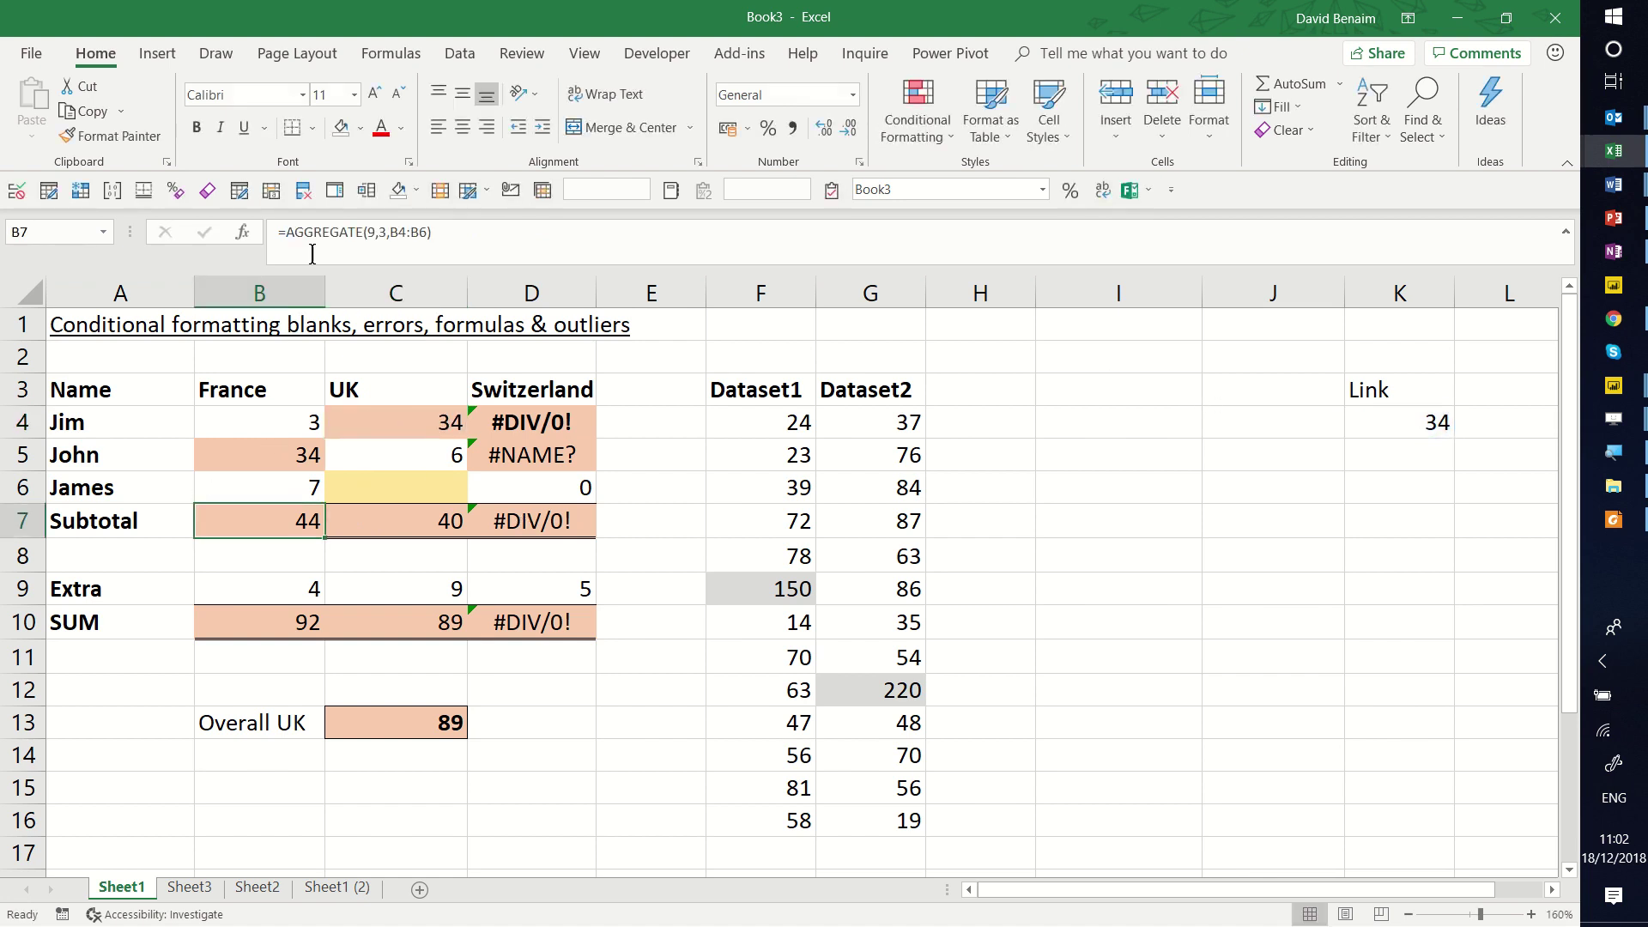
left_click(332, 236)
key("Escape")
key("Down")
key("Down")
key("Down")
left_click(381, 249)
key("Escape")
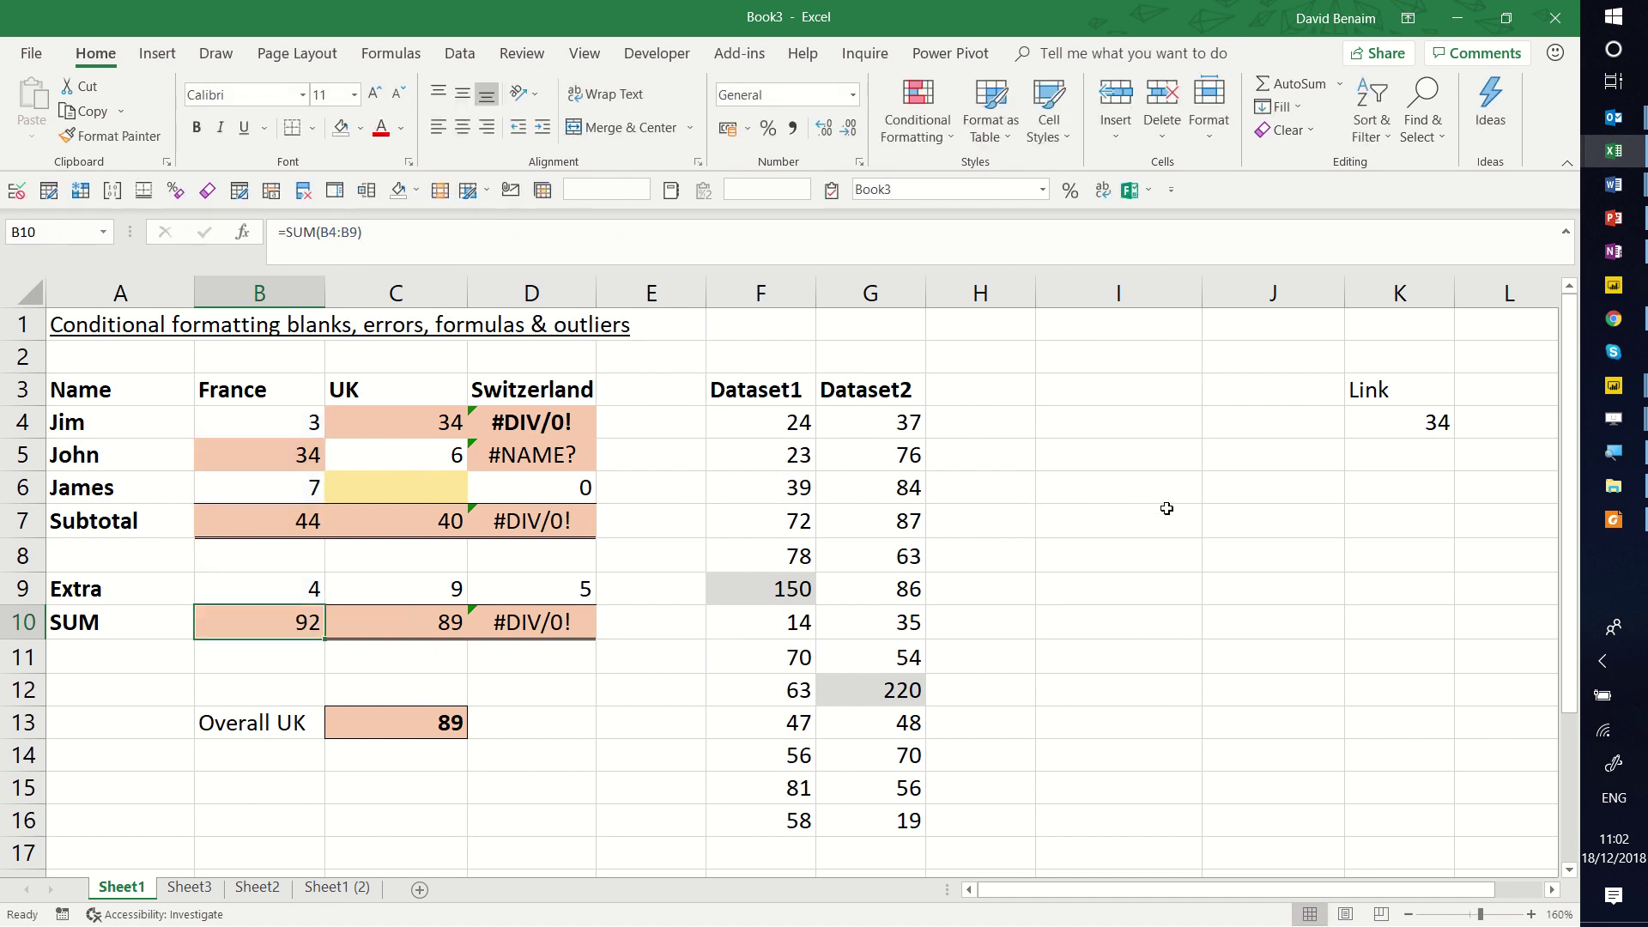
- Enter =B4 in J11 so it shows 3 with peach shading
left_click(1276, 663)
type("=")
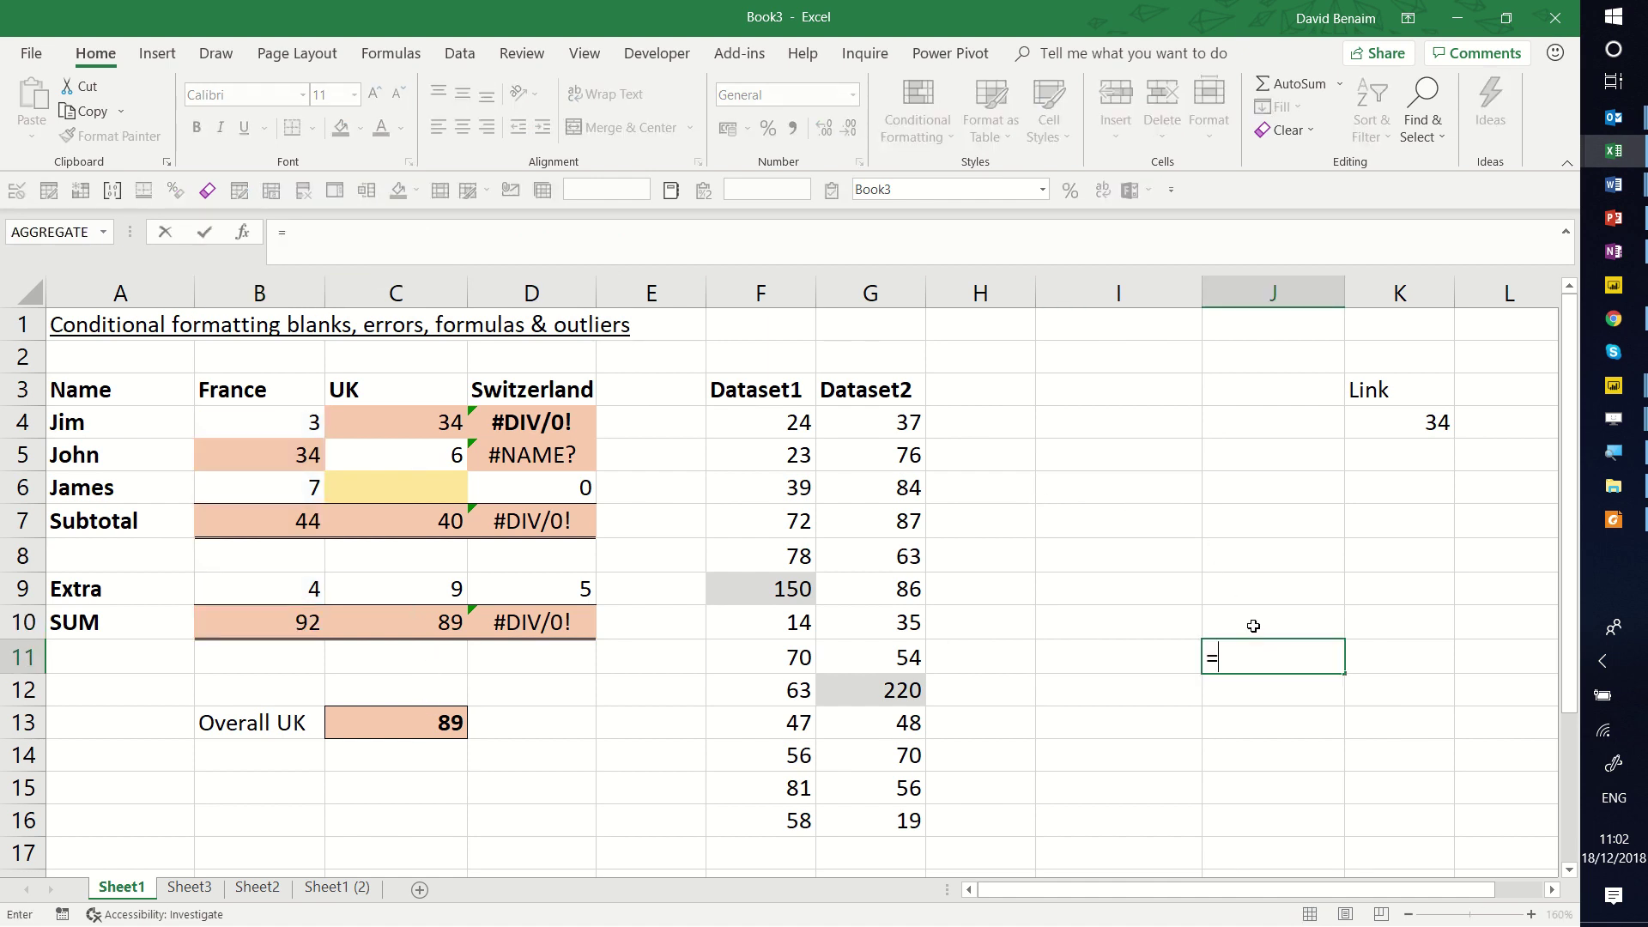
left_click(310, 422)
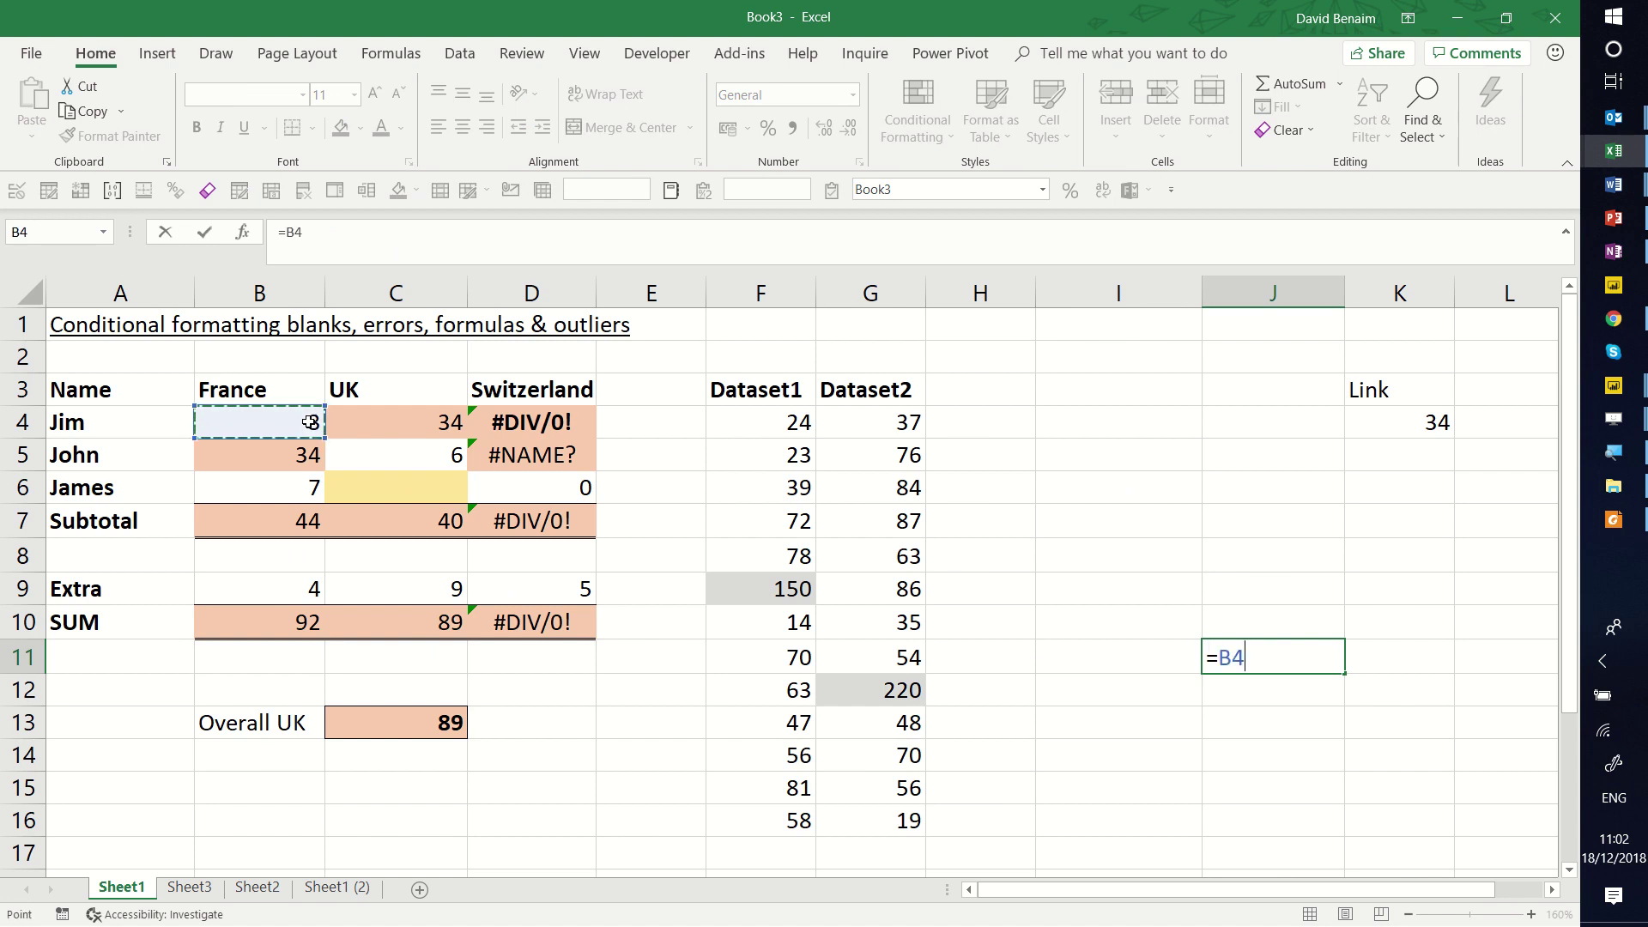
key("Return")
key("Up")
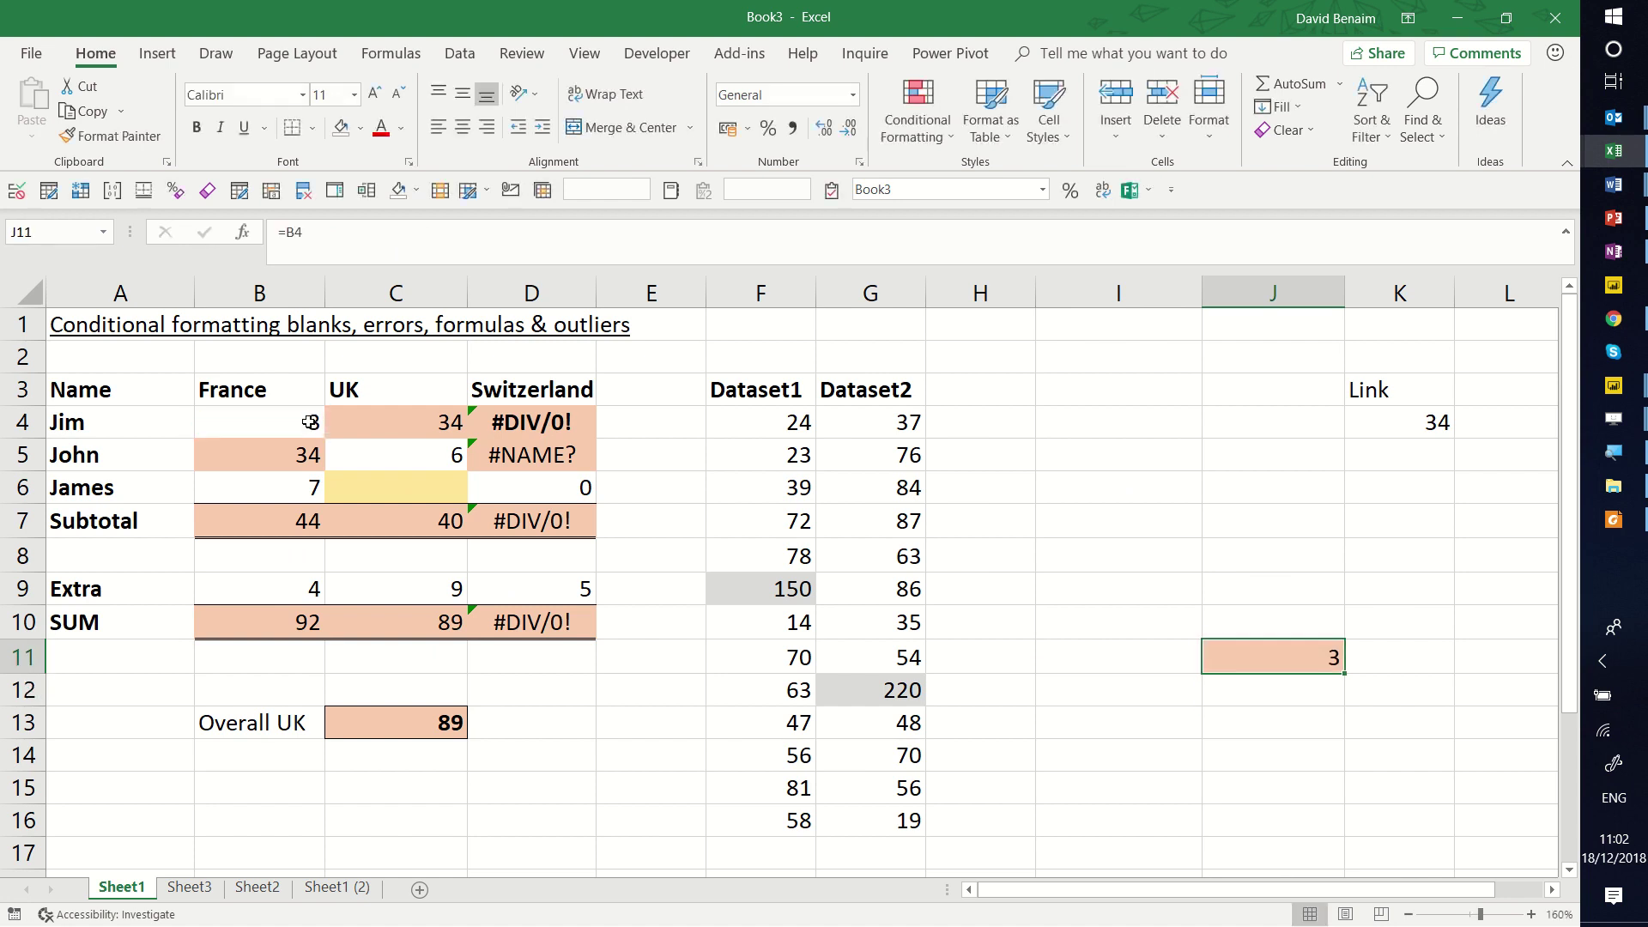